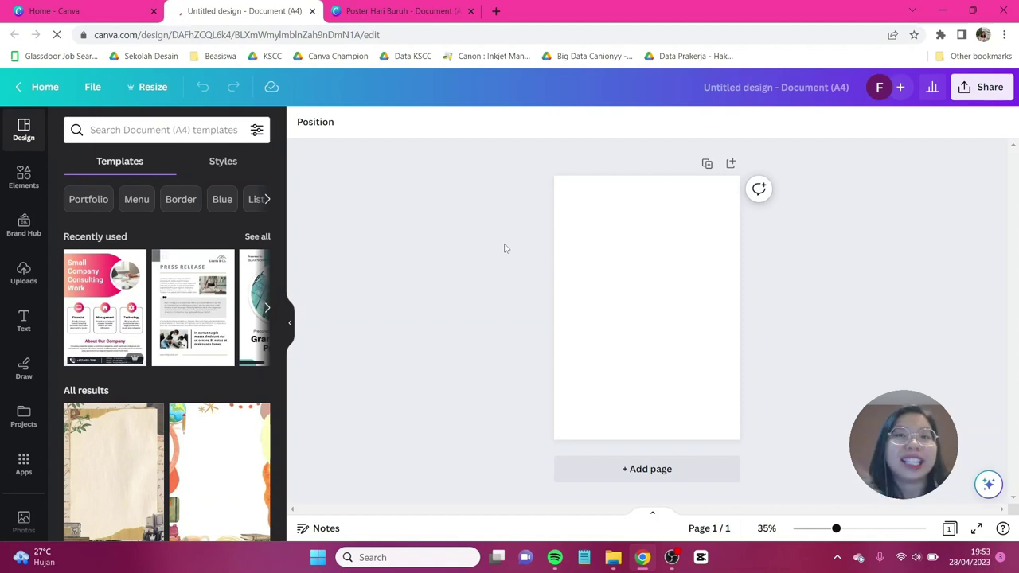
- Give the blank page a gradient background and set its second gradient colour to #D3F8F2
{"action": "left_click", "coordinate": [597, 261]}
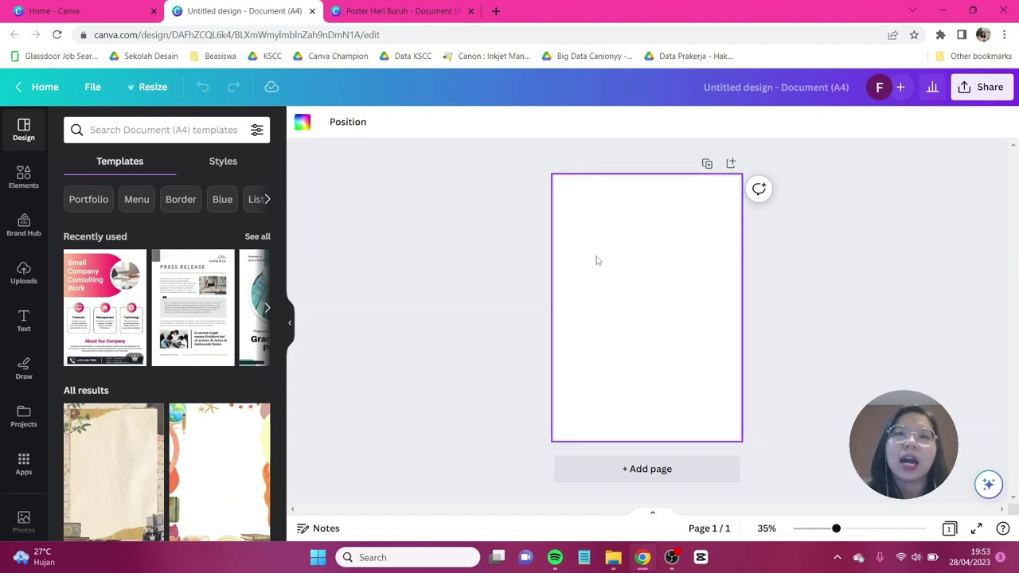
{"action": "left_click", "coordinate": [300, 125]}
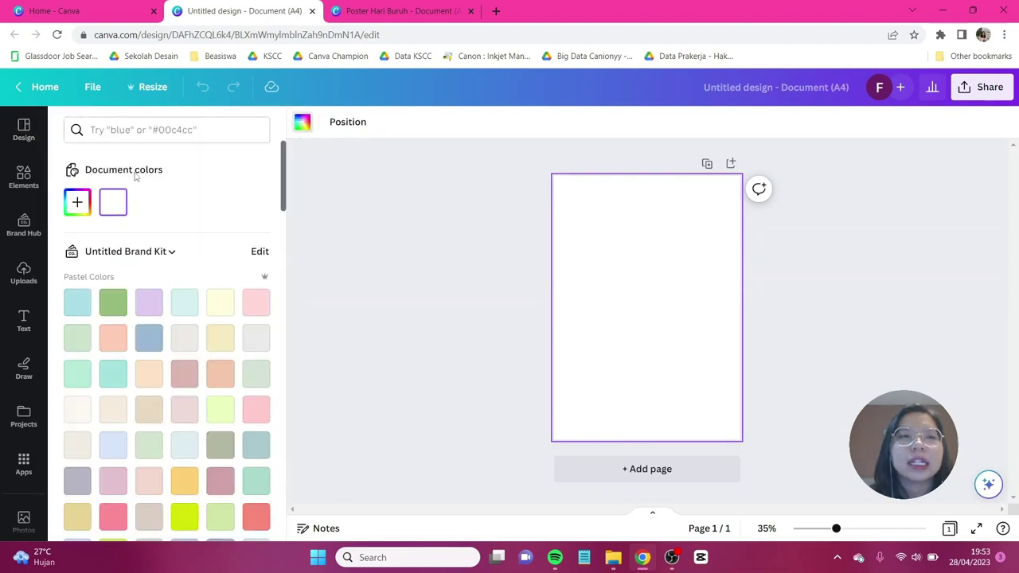
{"action": "left_click", "coordinate": [78, 203]}
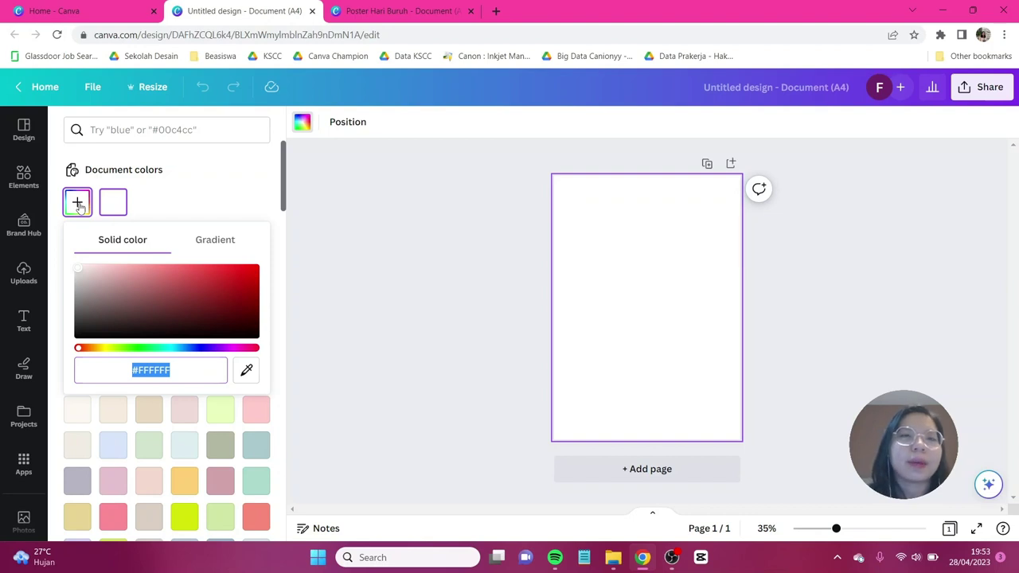
{"action": "left_click", "coordinate": [228, 239]}
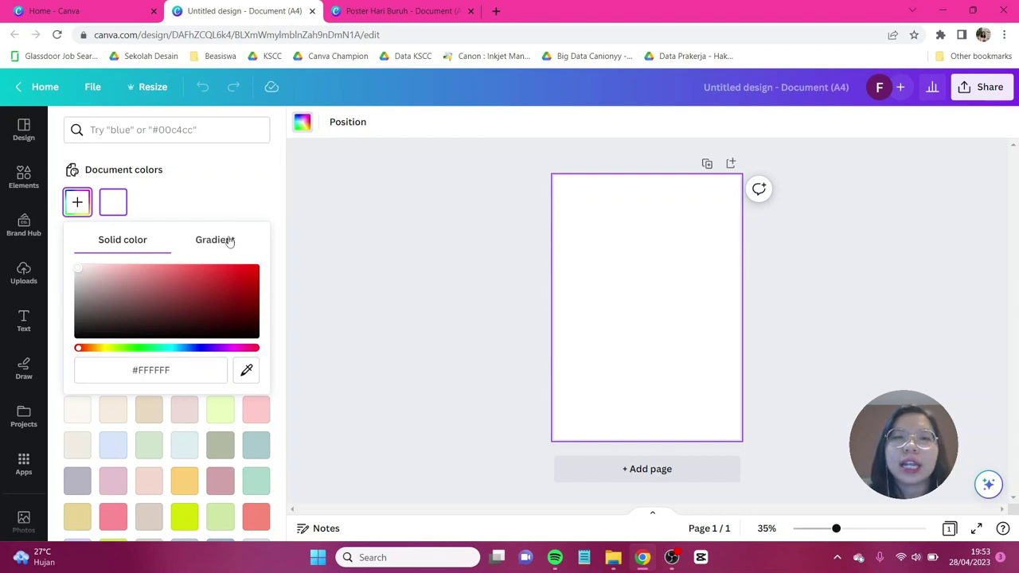
{"action": "left_click", "coordinate": [121, 301]}
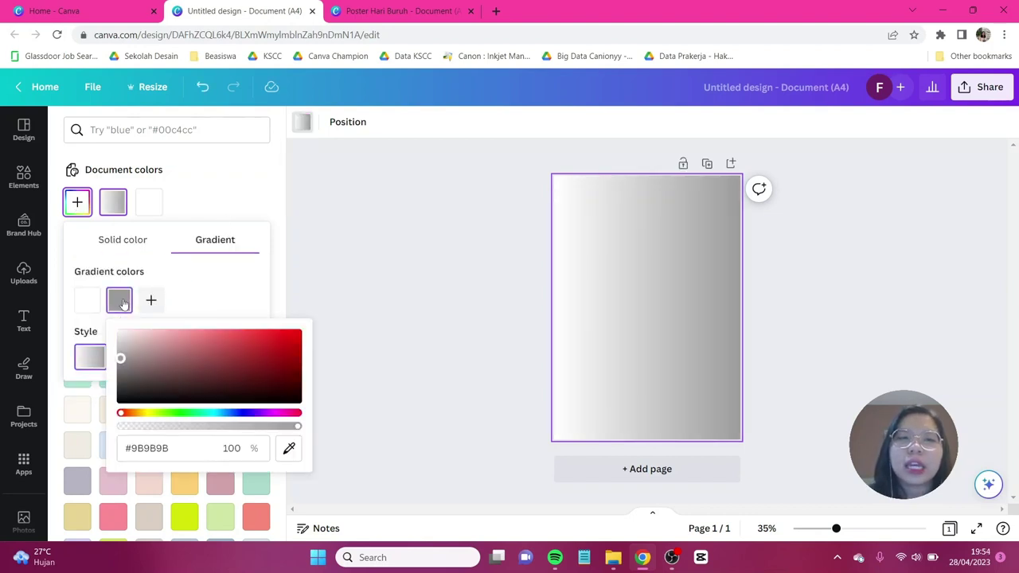
{"action": "left_click", "coordinate": [176, 452]}
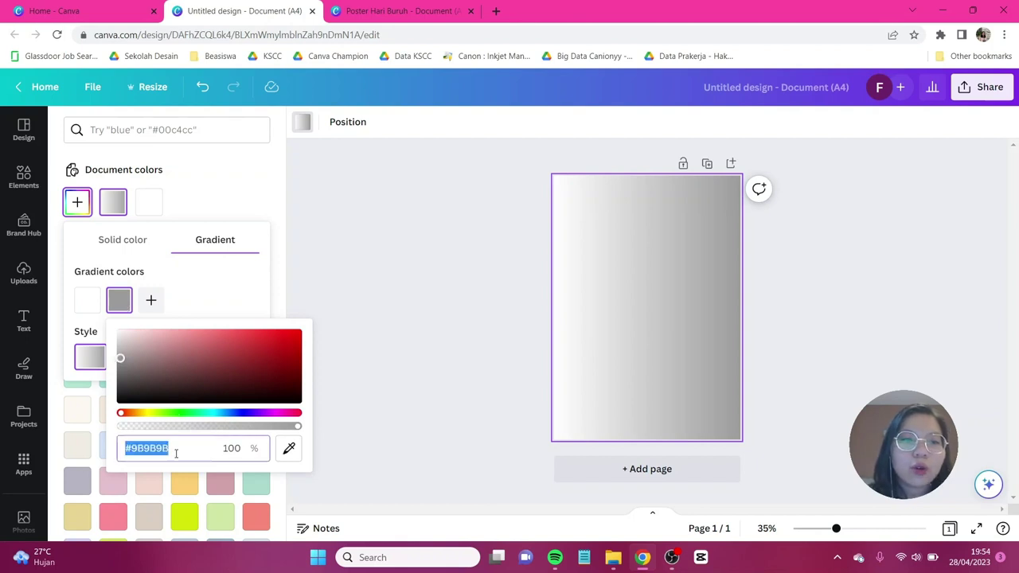
{"action": "type", "text": "#D3"}
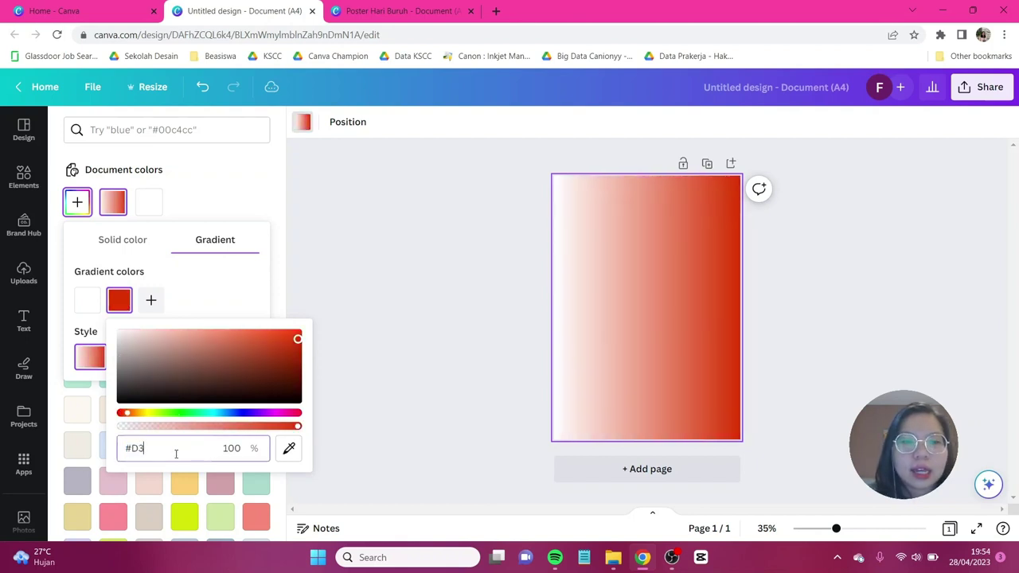
{"action": "type", "text": "F8F"}
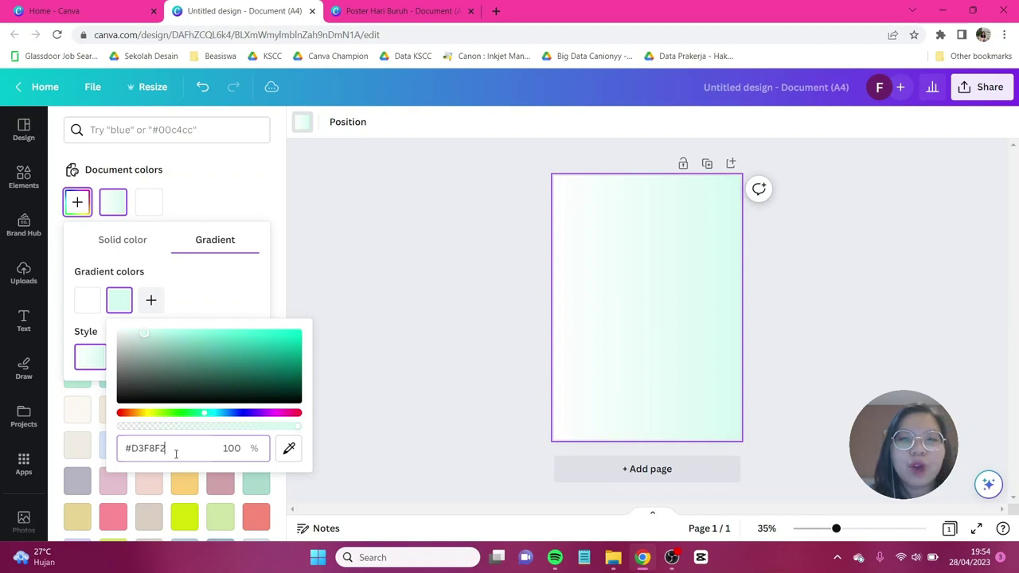
{"action": "type", "text": "2"}
{"action": "key", "text": "Return"}
- Set the first colour of the page background's gradient to #4E897F
{"action": "left_click", "coordinate": [86, 307]}
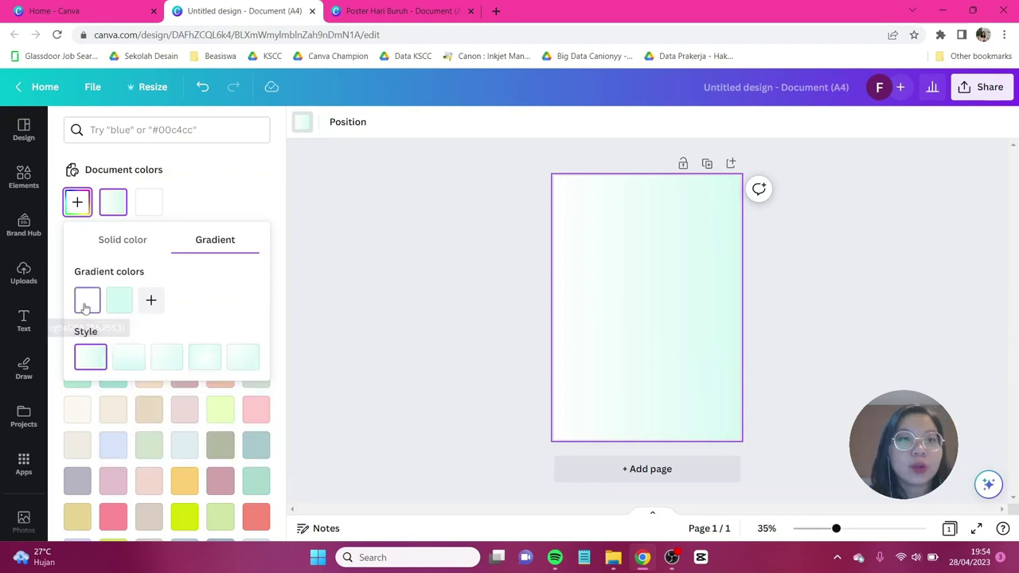
{"action": "left_click", "coordinate": [140, 450]}
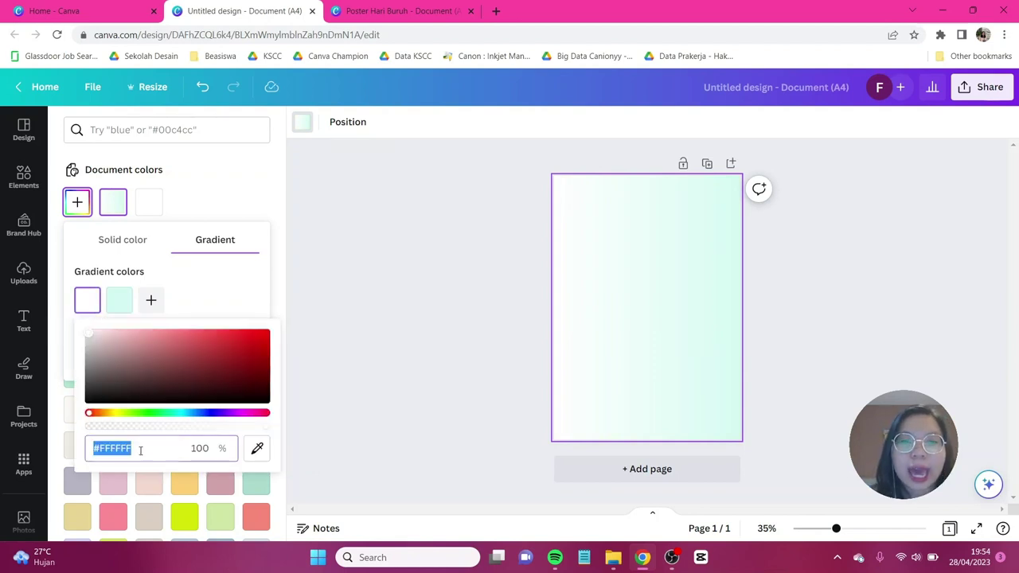
{"action": "type", "text": "#4E8"}
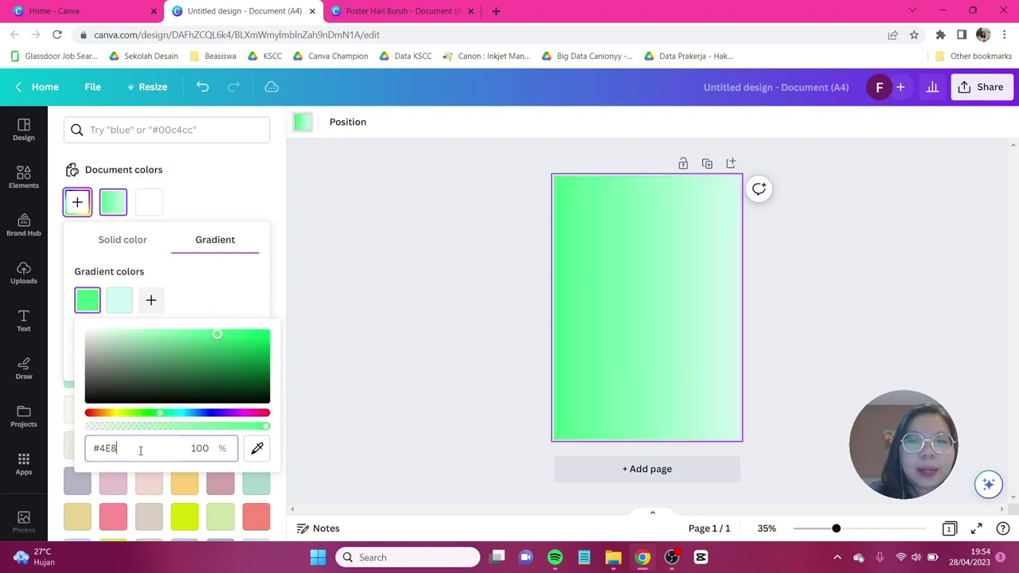
{"action": "type", "text": "97"}
{"action": "type", "text": "E"}
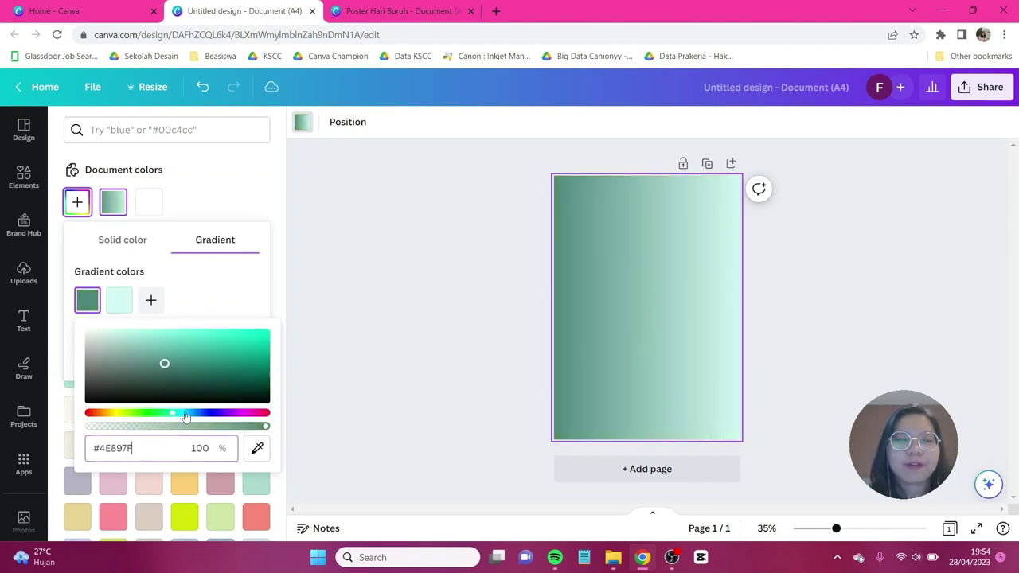
{"action": "left_click", "coordinate": [207, 311]}
- Try the diagonal gradient style on the background, finishing with the vertical style that runs from dark above to light below
{"action": "left_click", "coordinate": [129, 356]}
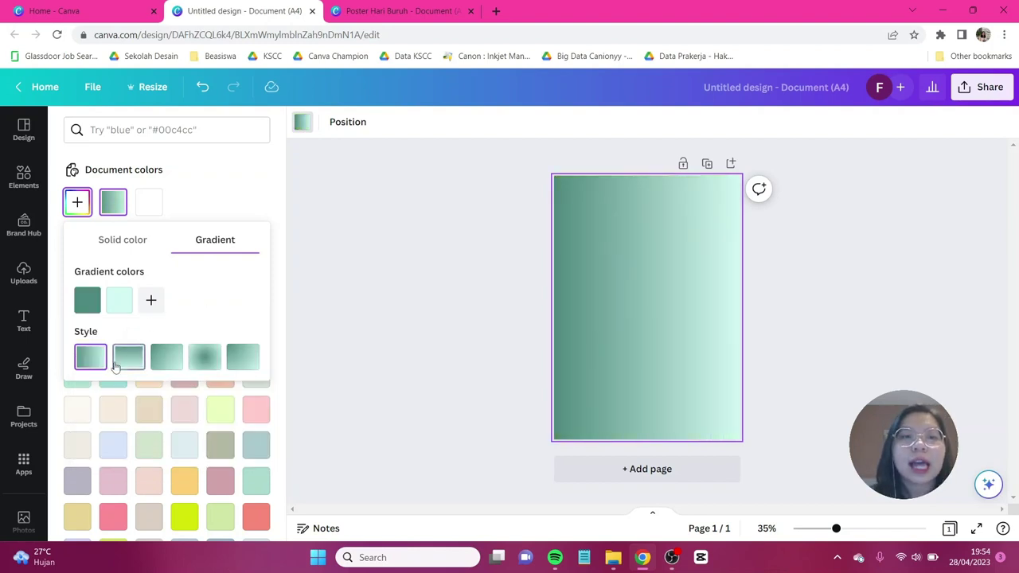
{"action": "left_click", "coordinate": [167, 357]}
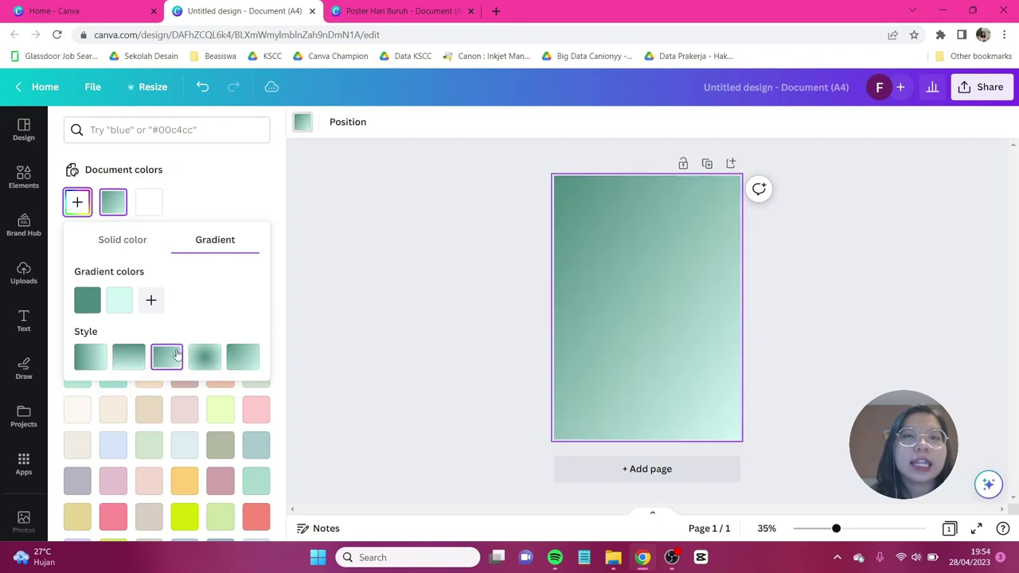
{"action": "left_click", "coordinate": [128, 358]}
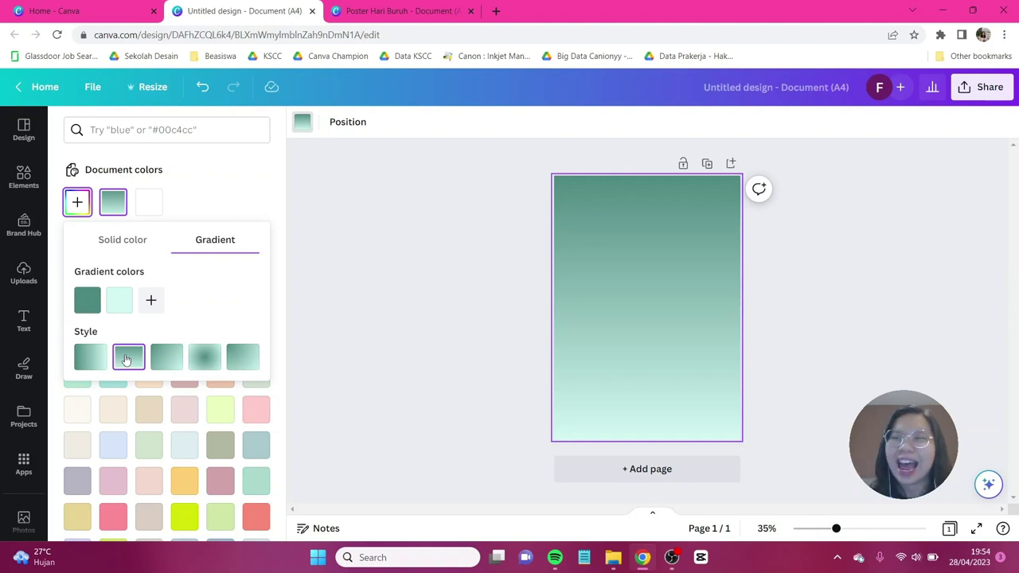
- Search the elements for "grass hill" and add the green hill graphic with grass tufts to the page
{"action": "left_click", "coordinate": [23, 176]}
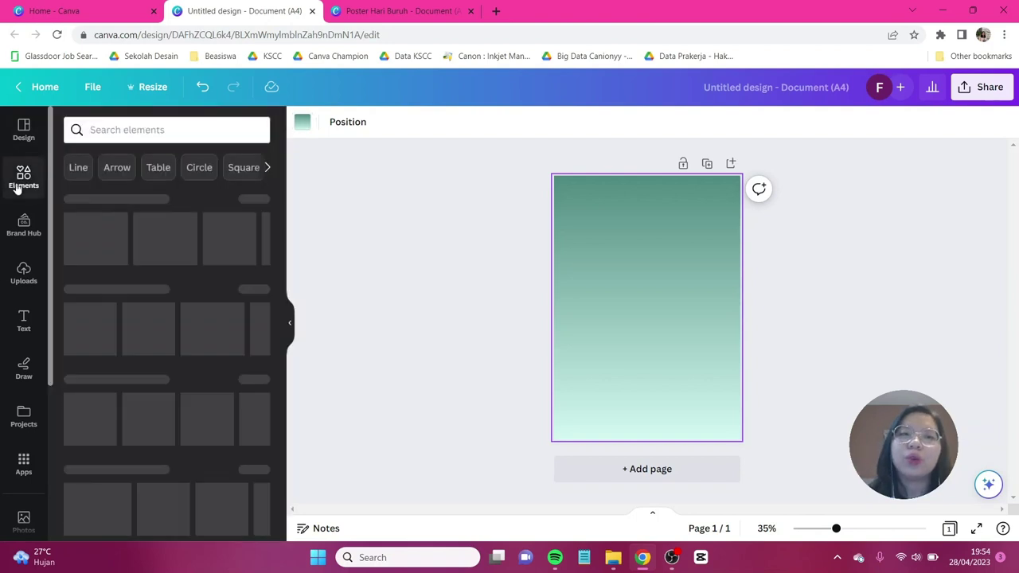
{"action": "left_click", "coordinate": [103, 130]}
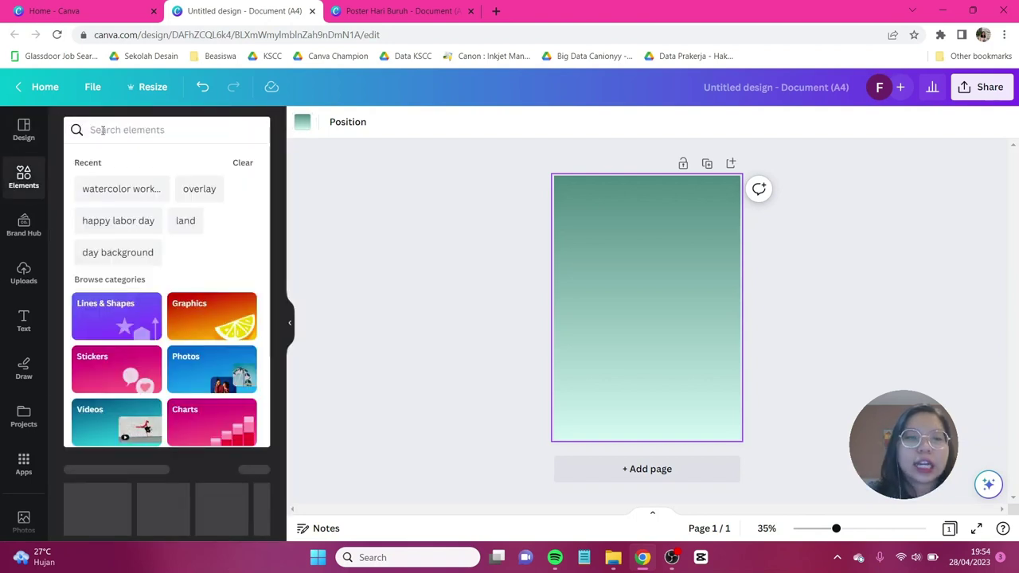
{"action": "type", "text": "gr"}
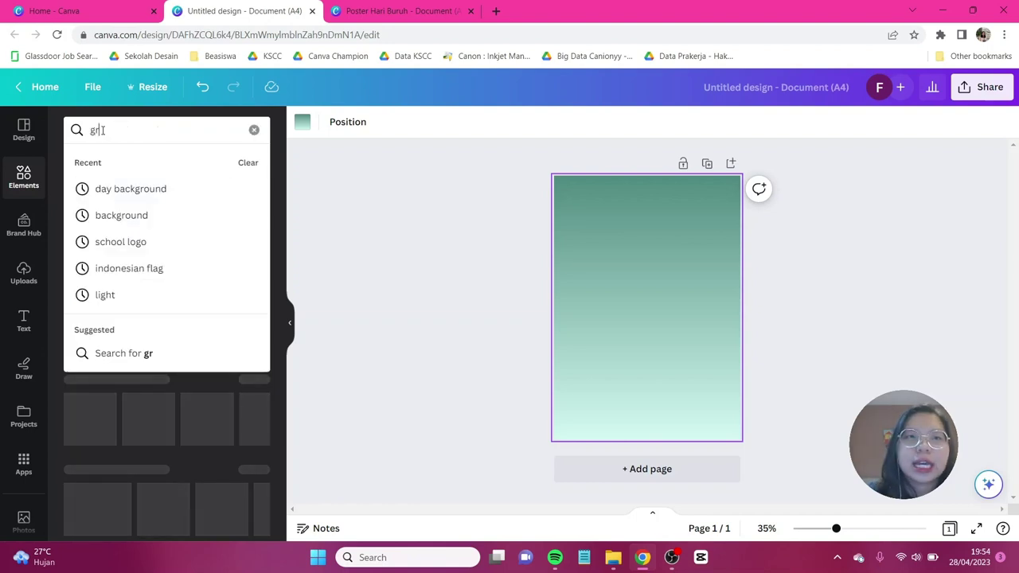
{"action": "type", "text": "ass hill"}
{"action": "key", "text": "Return"}
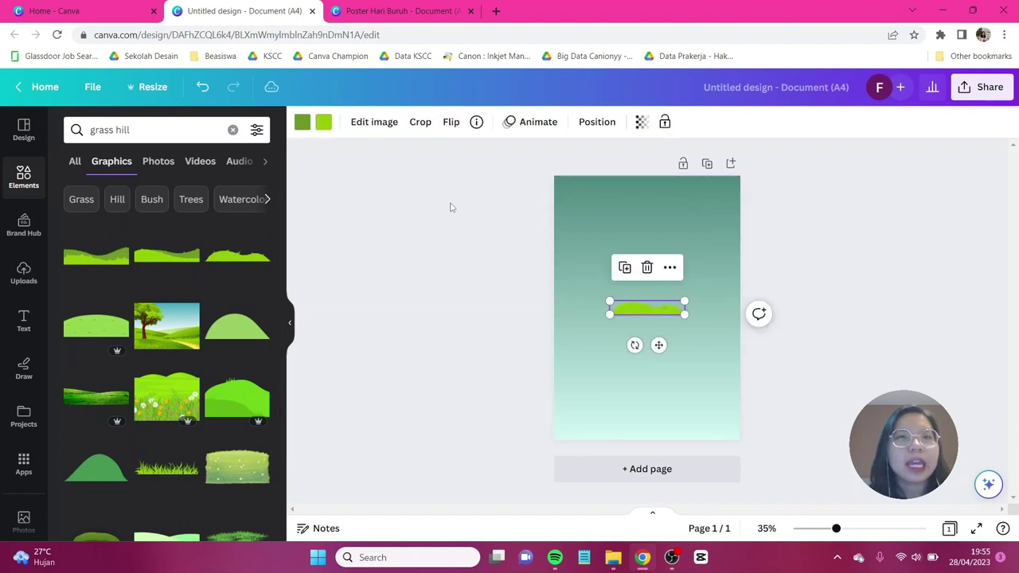
- Recolour both greens of the hill graphic to dark navy #081D2A
{"action": "left_click", "coordinate": [302, 121]}
{"action": "left_click", "coordinate": [77, 201]}
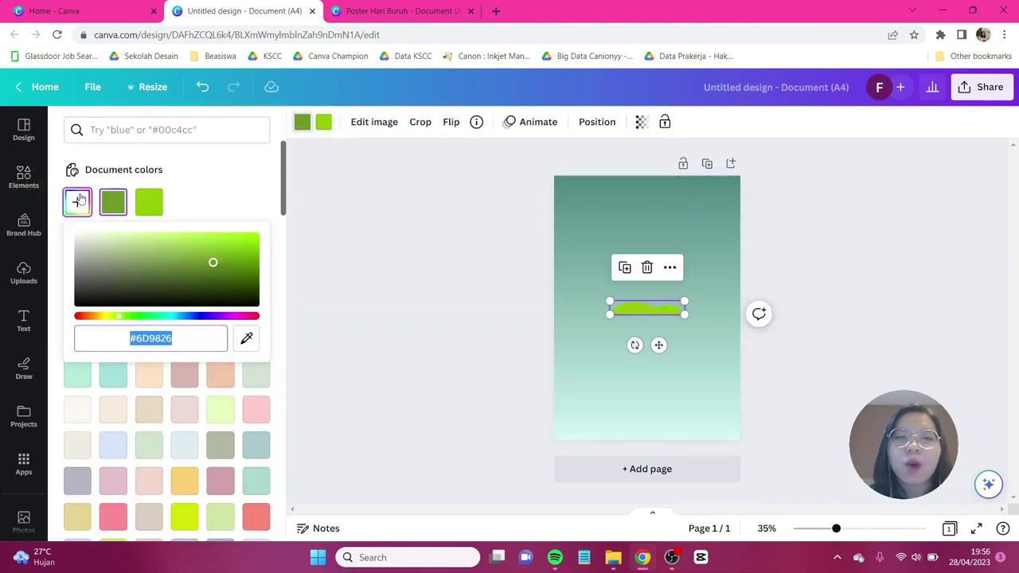
{"action": "type", "text": "#08"}
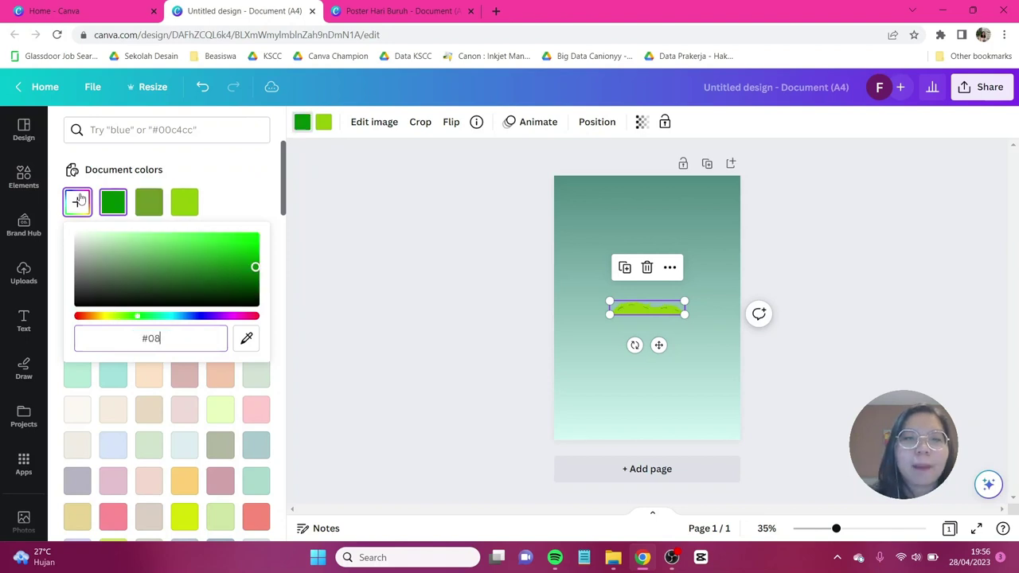
{"action": "type", "text": "1D2A"}
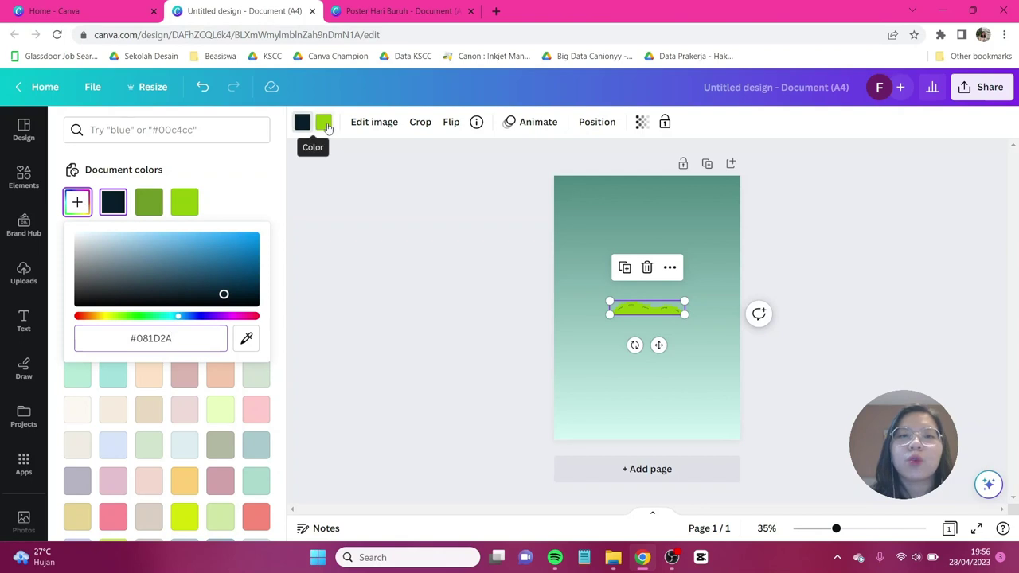
{"action": "left_click", "coordinate": [323, 123]}
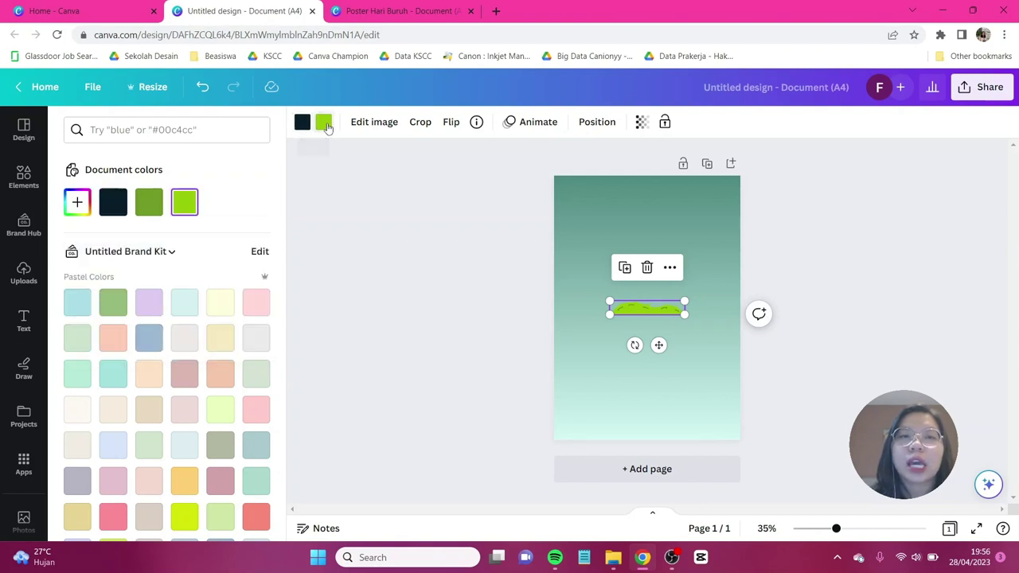
{"action": "left_click", "coordinate": [116, 206]}
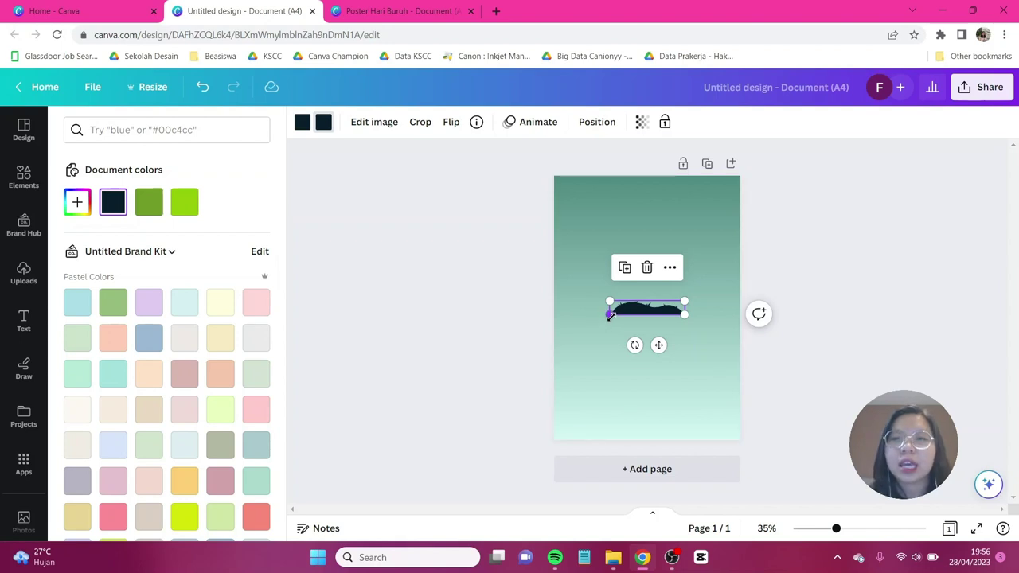
- Enlarge the hill graphic until it extends past both sides of the page and move it into the lower part
{"action": "left_click_drag", "start_coordinate": [608, 316], "coordinate": [515, 333]}
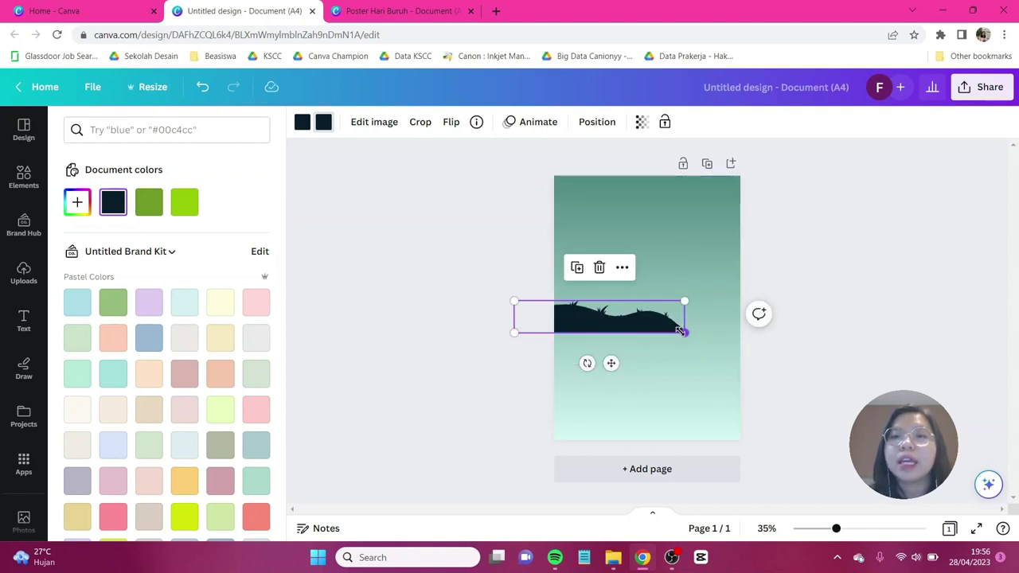
{"action": "left_click_drag", "start_coordinate": [682, 330], "coordinate": [808, 360]}
{"action": "left_click_drag", "start_coordinate": [686, 335], "coordinate": [682, 378]}
- Add a square shape to the page and fill it with the hill's dark navy colour
{"action": "left_click", "coordinate": [12, 183]}
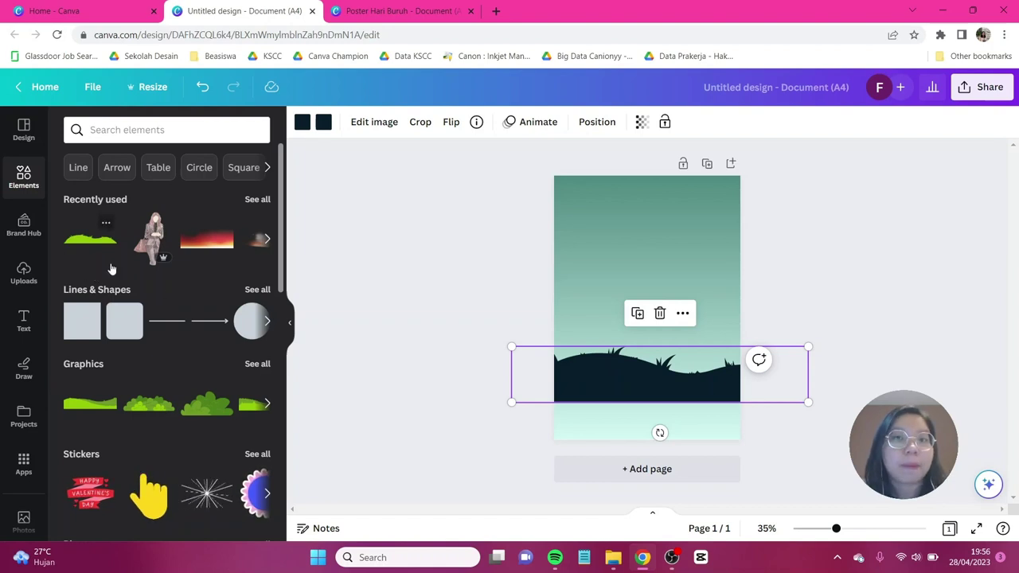
{"action": "left_click", "coordinate": [82, 323]}
{"action": "left_click", "coordinate": [367, 122]}
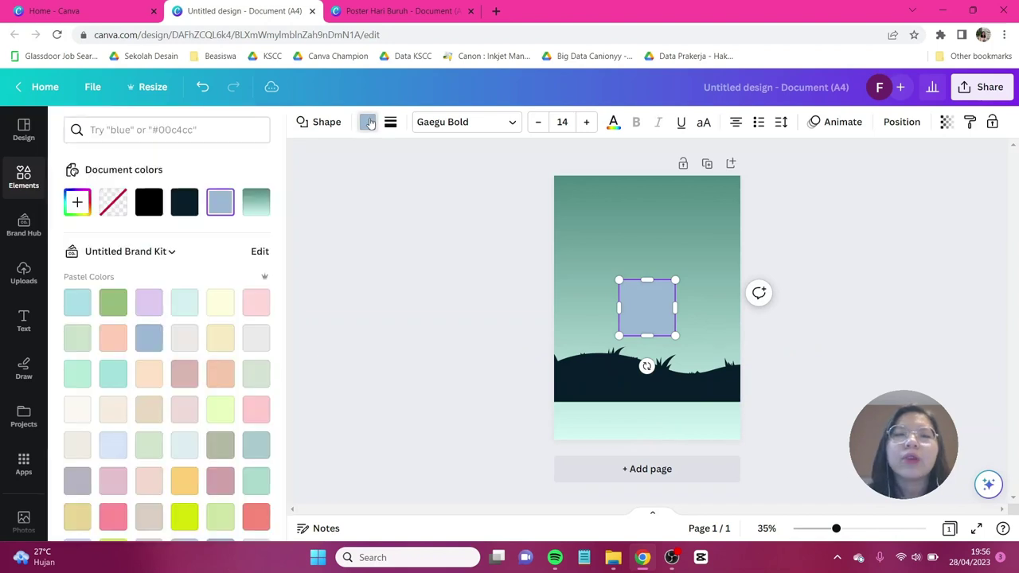
{"action": "left_click", "coordinate": [181, 207]}
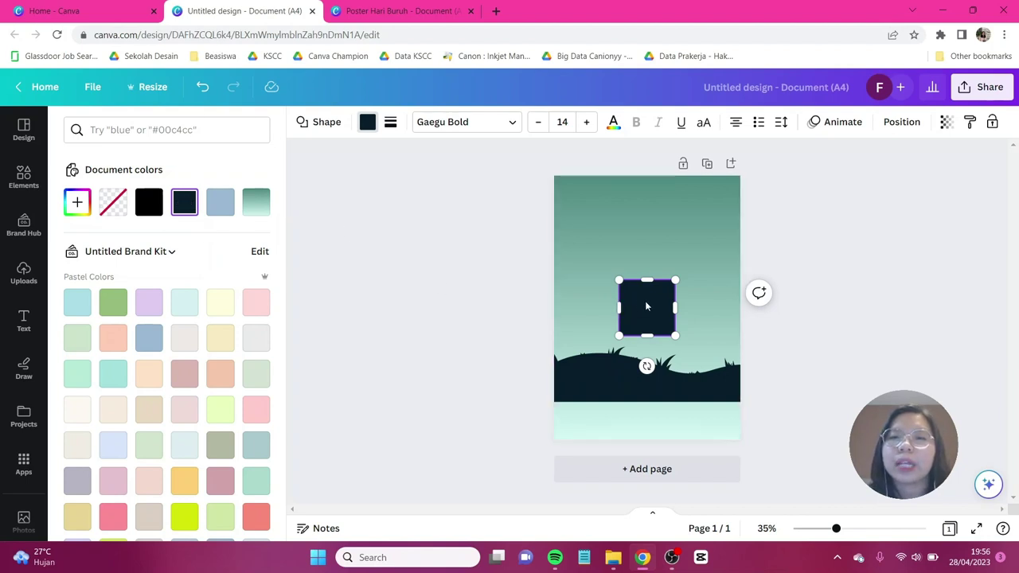
- Cover the gap between the hill and the page's lower edge with the dark navy square
{"action": "left_click_drag", "start_coordinate": [646, 307], "coordinate": [761, 421]}
{"action": "key", "text": "Escape"}
{"action": "left_click", "coordinate": [411, 275]}
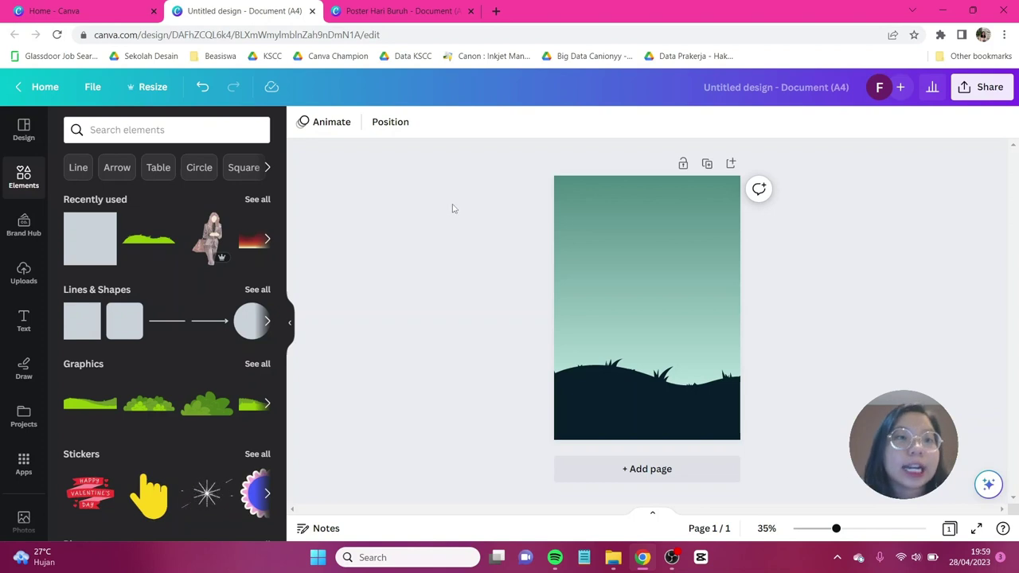
- Search the graphics for "black man using shovel" and add the silhouette of the digging worker above the hill
{"action": "left_click", "coordinate": [230, 132]}
{"action": "type", "text": "blac"}
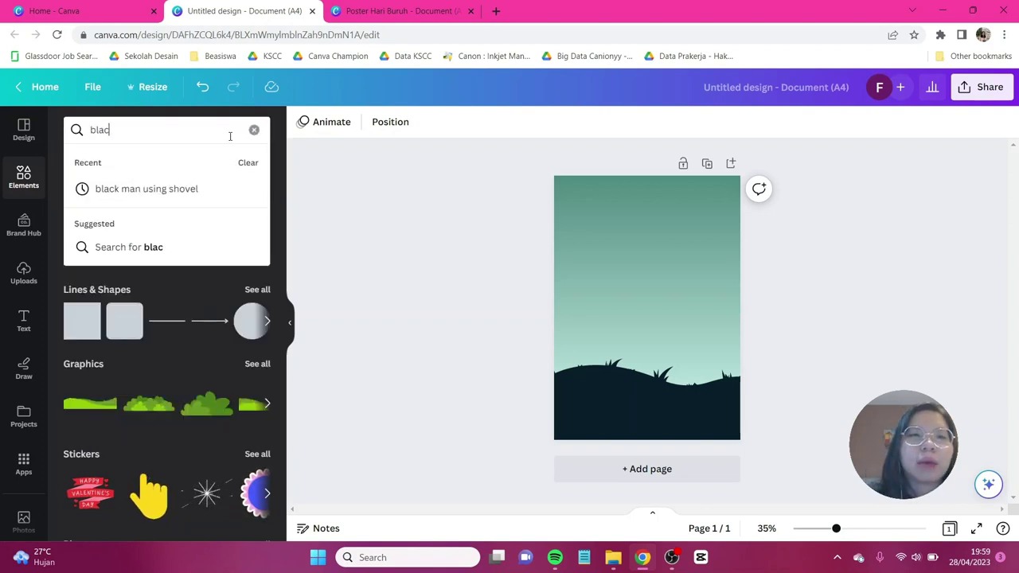
{"action": "type", "text": "k man using "}
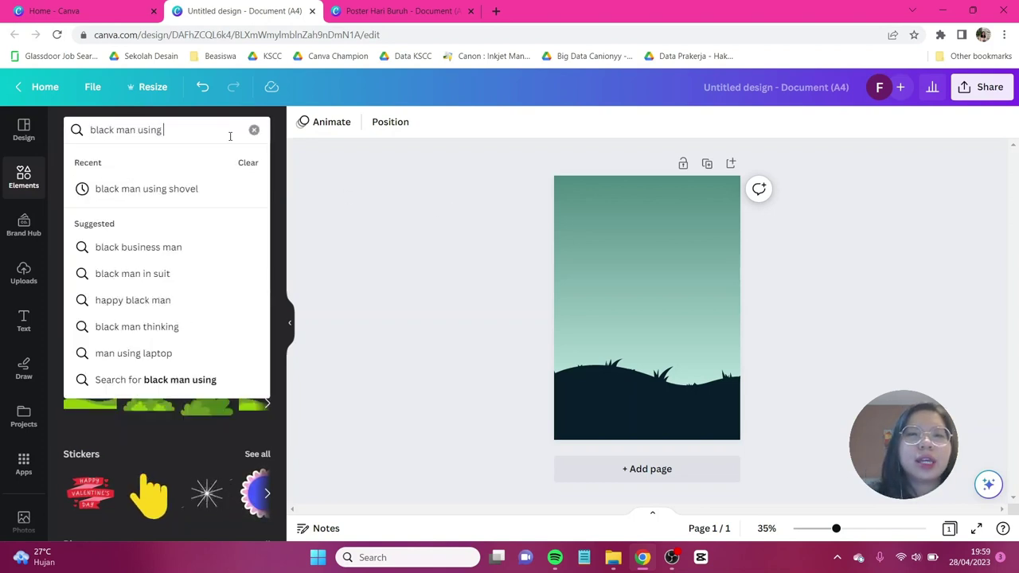
{"action": "type", "text": "shovel"}
{"action": "key", "text": "Return"}
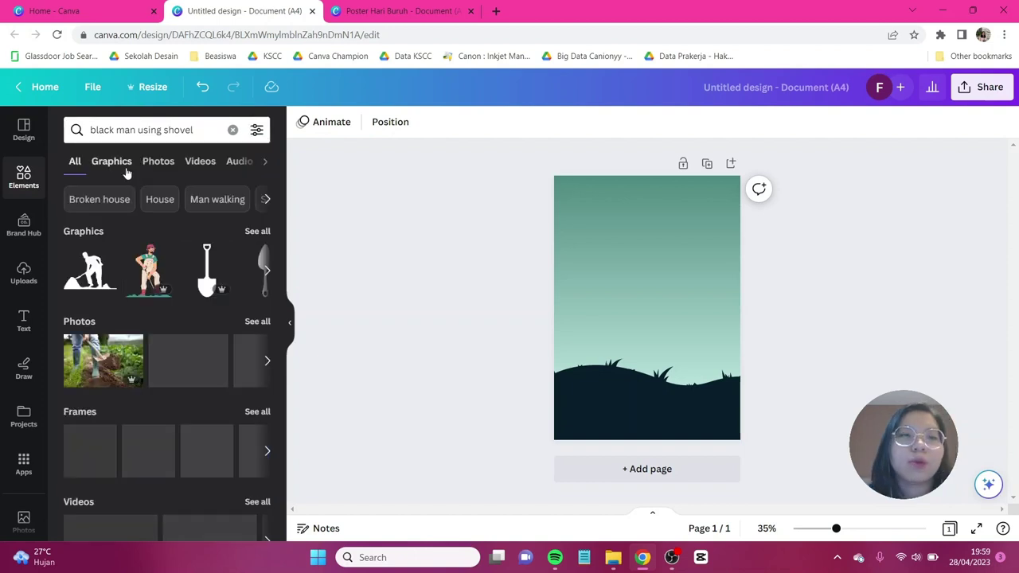
{"action": "left_click", "coordinate": [123, 164]}
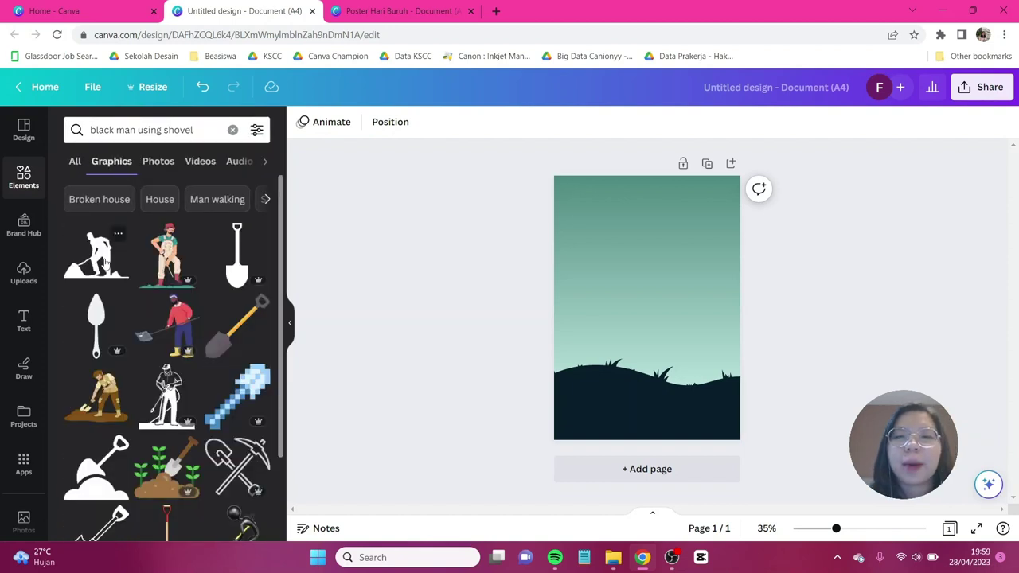
{"action": "left_click", "coordinate": [105, 260]}
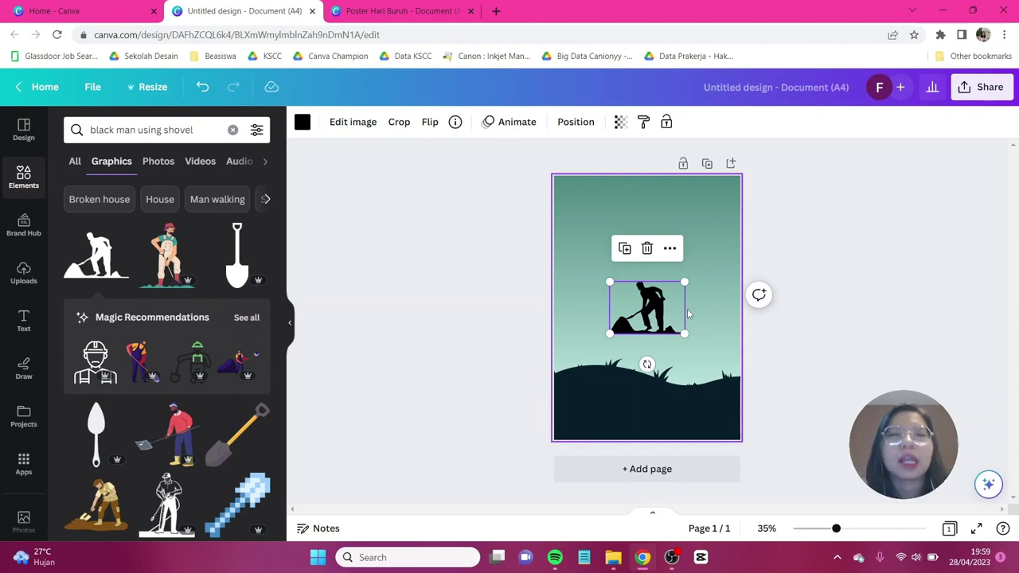
{"action": "left_click", "coordinate": [385, 251]}
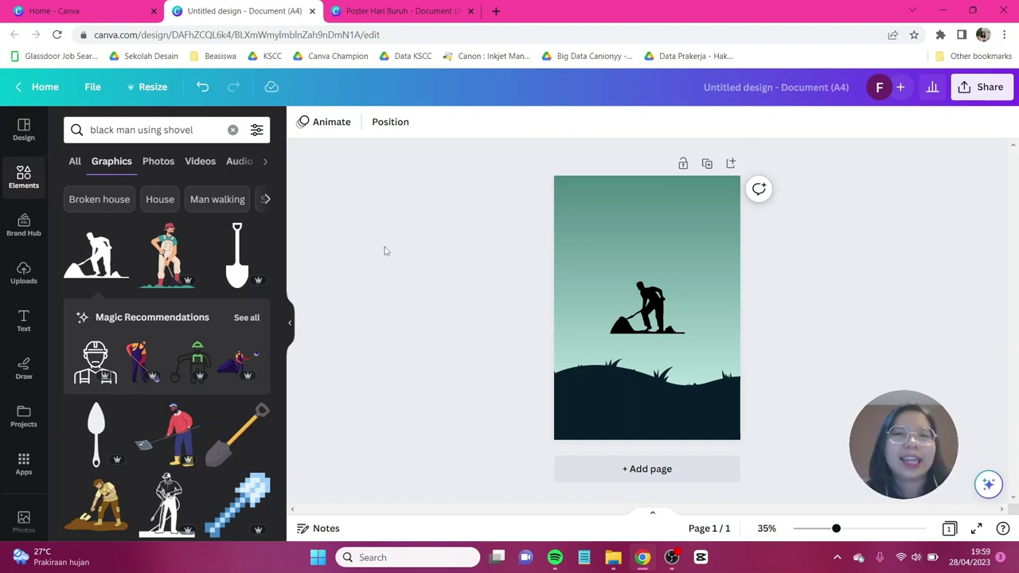
- Place the digging worker silhouette on the right part of the hill and colour it the same dark navy
{"action": "double_click", "coordinate": [670, 316]}
{"action": "left_click_drag", "start_coordinate": [669, 311], "coordinate": [707, 362]}
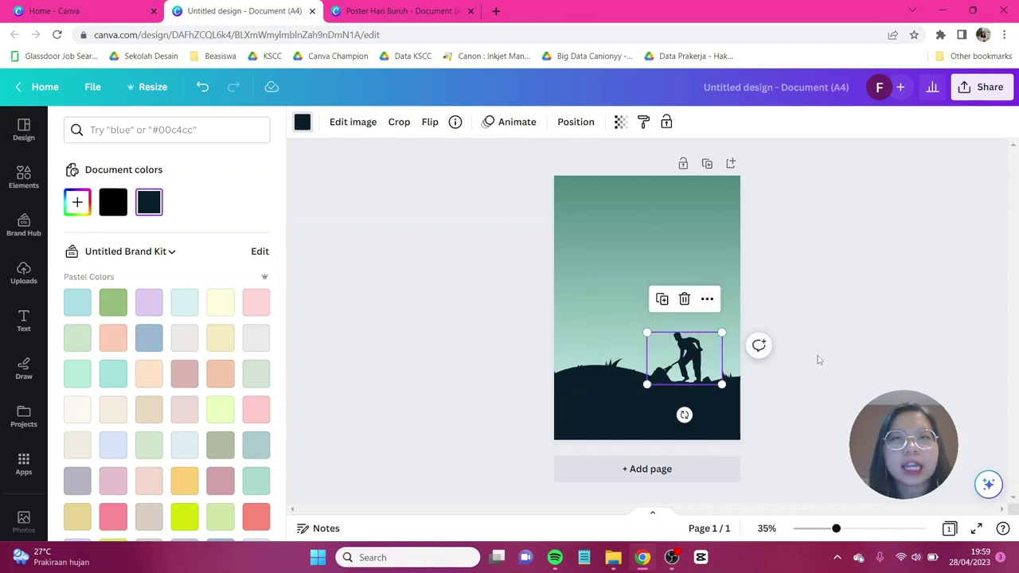
{"action": "left_click", "coordinate": [685, 350]}
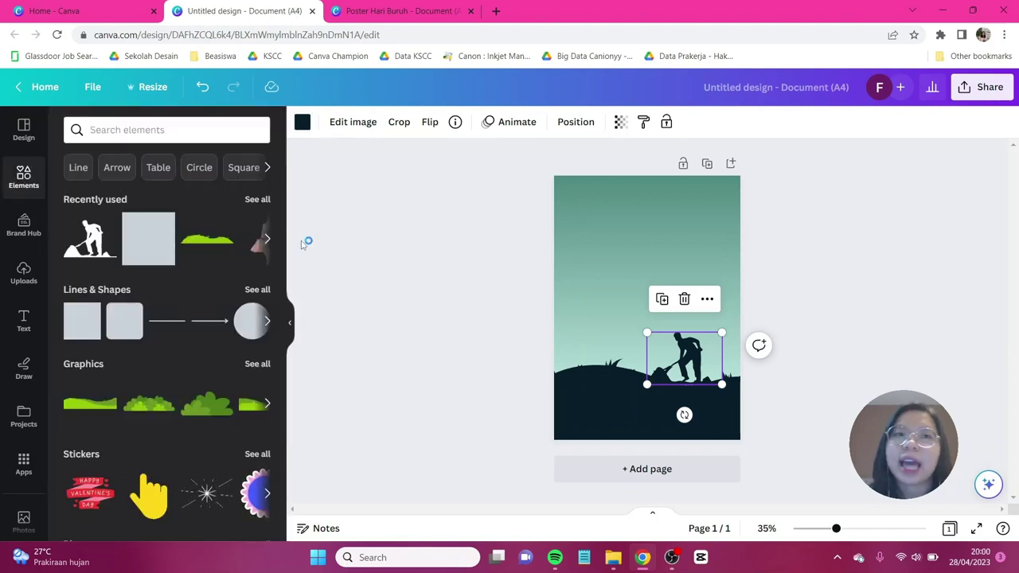
- Search the elements for "engineering" and add the graphic of the woman engineer in a hard hat holding a plan
{"action": "left_click", "coordinate": [167, 129]}
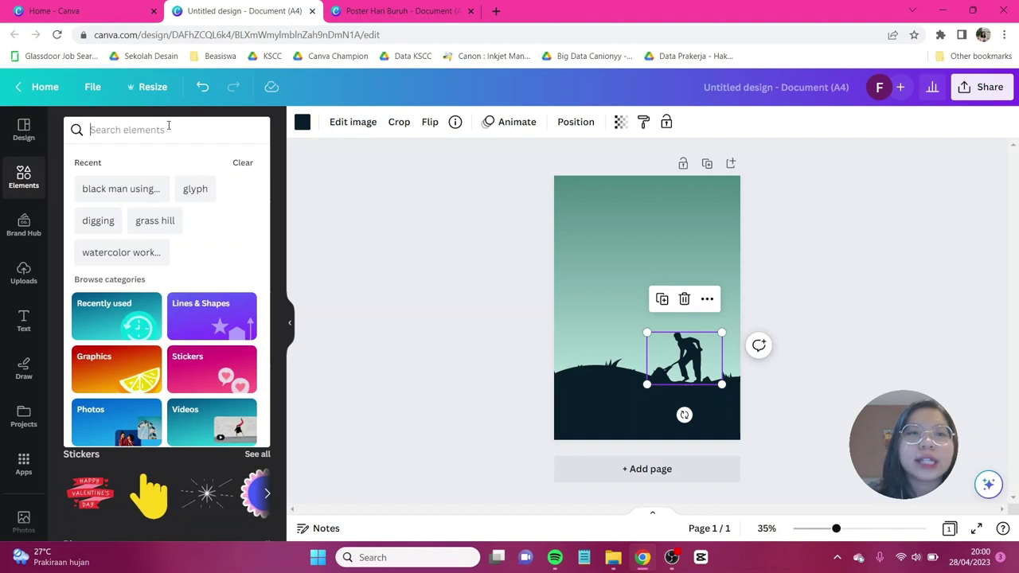
{"action": "type", "text": "engineering"}
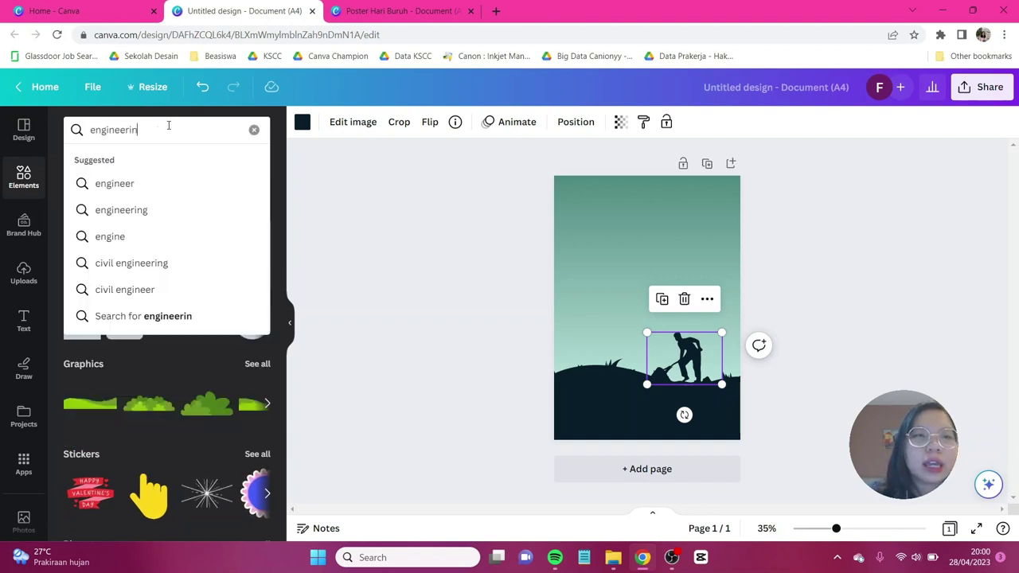
{"action": "key", "text": "Return"}
{"action": "scroll", "coordinate": [239, 263], "scroll_direction": "down", "scroll_amount": 5}
{"action": "left_click", "coordinate": [236, 271]}
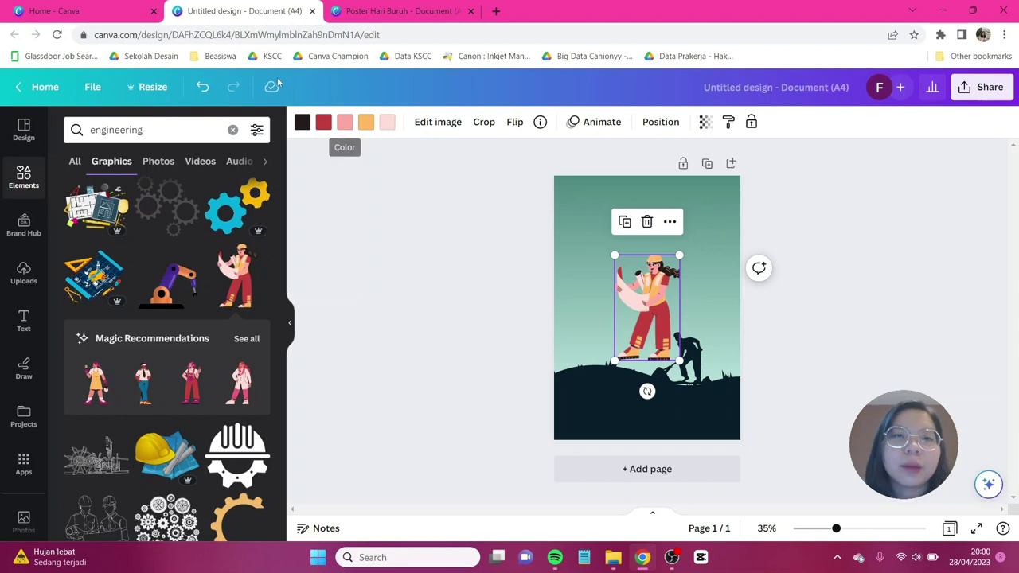
- Recolour all five colours of the woman engineer graphic to the hill's dark navy
{"action": "left_click", "coordinate": [386, 125]}
{"action": "left_click", "coordinate": [148, 201]}
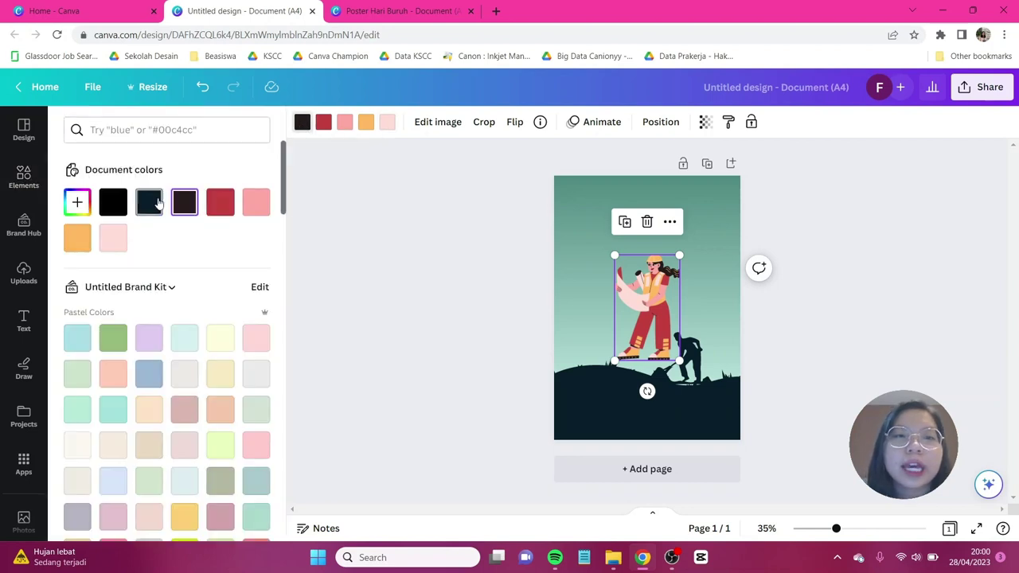
{"action": "left_click", "coordinate": [323, 121]}
{"action": "left_click", "coordinate": [148, 202]}
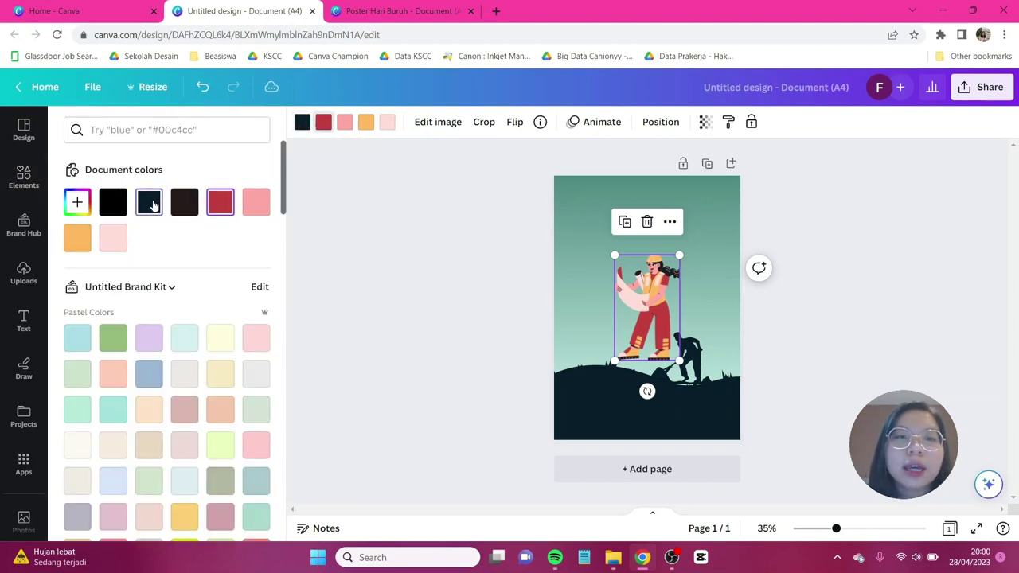
{"action": "left_click", "coordinate": [344, 121]}
{"action": "left_click", "coordinate": [149, 208]}
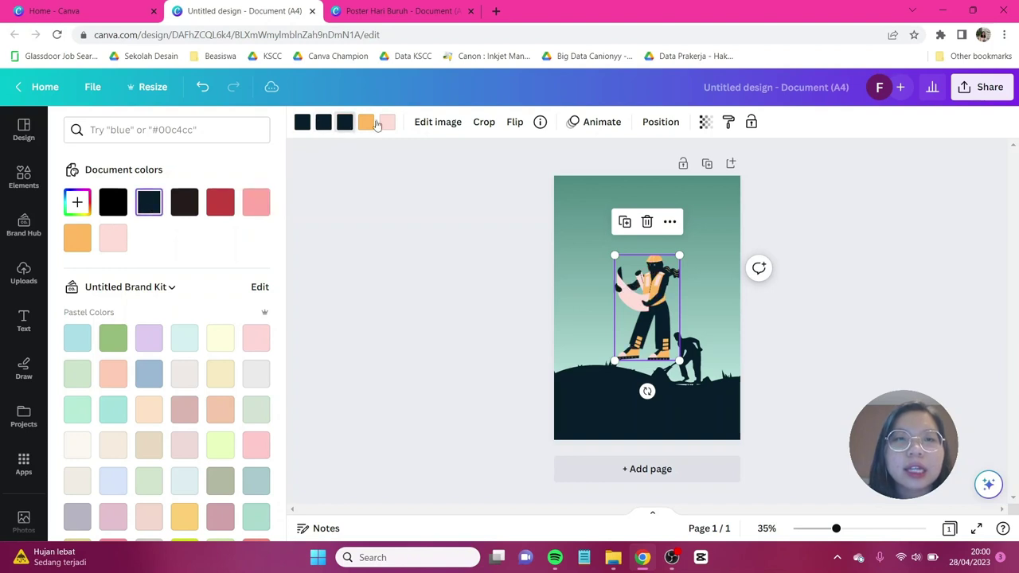
{"action": "left_click", "coordinate": [369, 123]}
{"action": "left_click", "coordinate": [149, 202]}
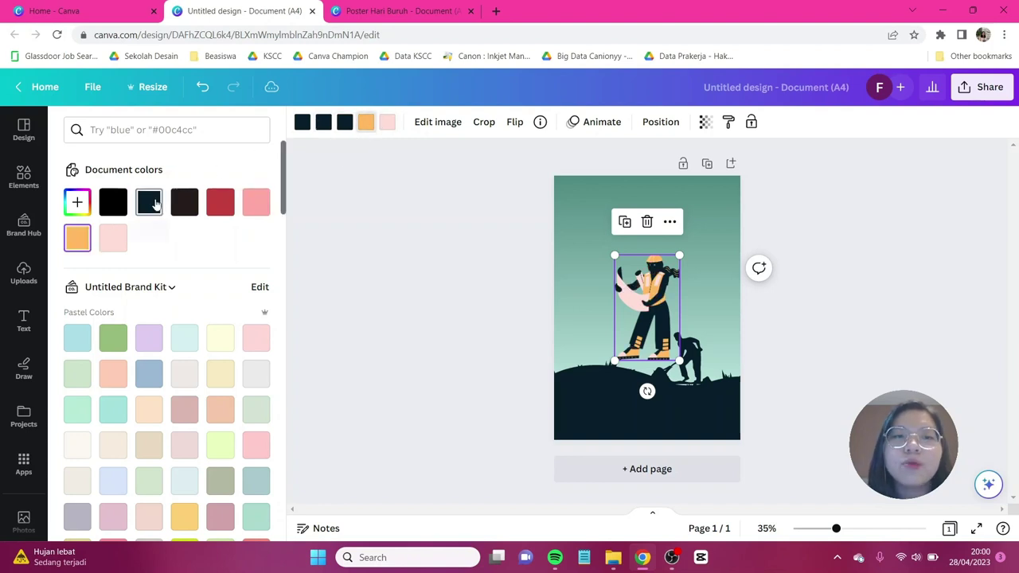
{"action": "left_click", "coordinate": [386, 122]}
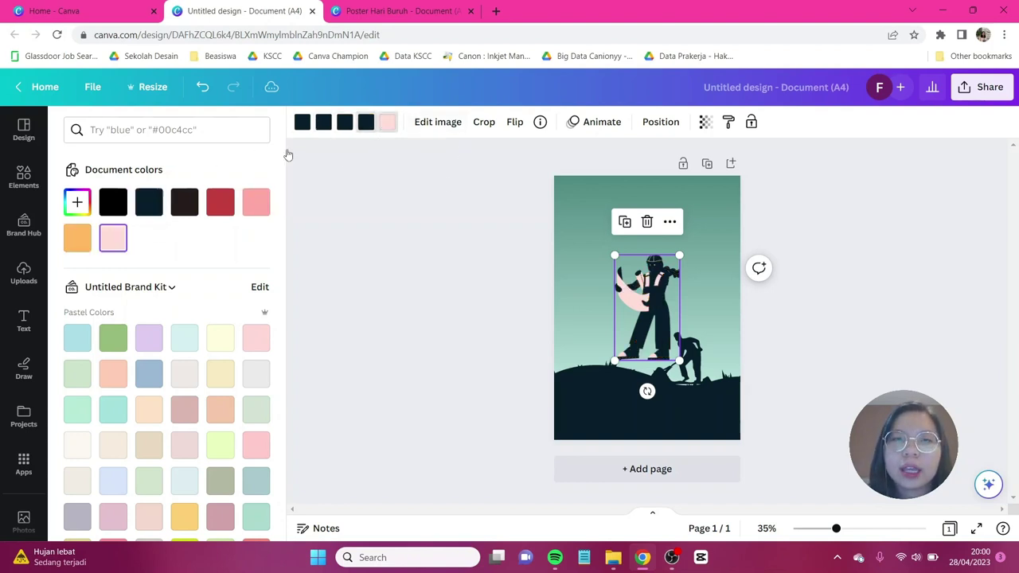
{"action": "left_click", "coordinate": [149, 202]}
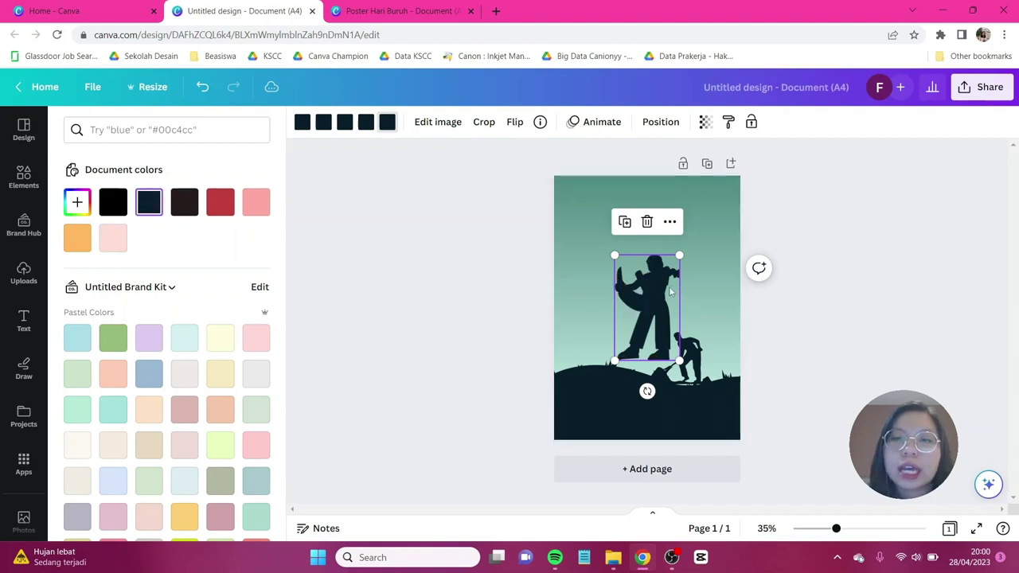
- Shrink the engineer silhouette, stand it on the hill left of the digging worker and flip it horizontally
{"action": "left_click_drag", "start_coordinate": [679, 256], "coordinate": [630, 339]}
{"action": "left_click", "coordinate": [514, 122]}
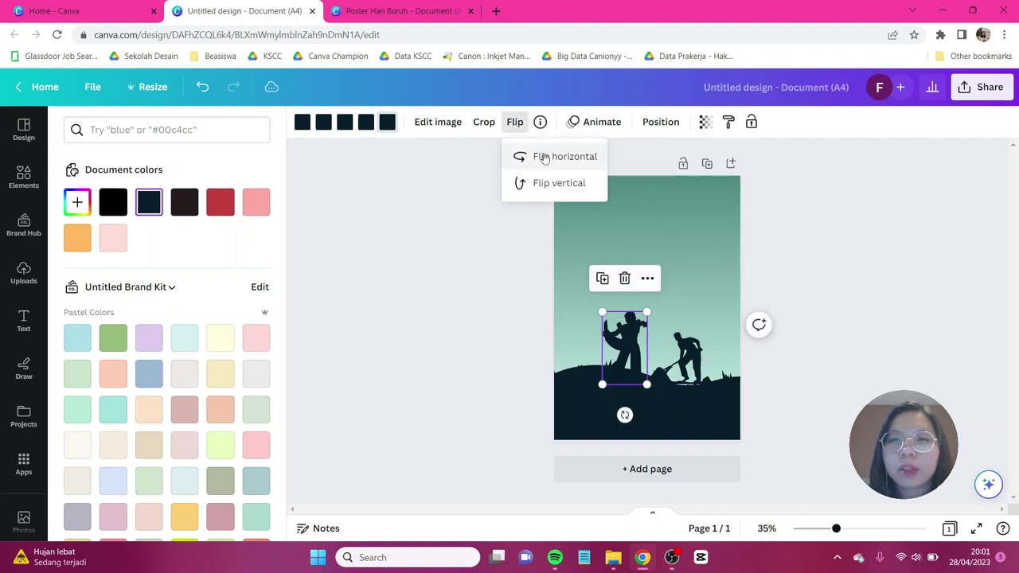
{"action": "left_click", "coordinate": [543, 157]}
{"action": "key", "text": "Escape"}
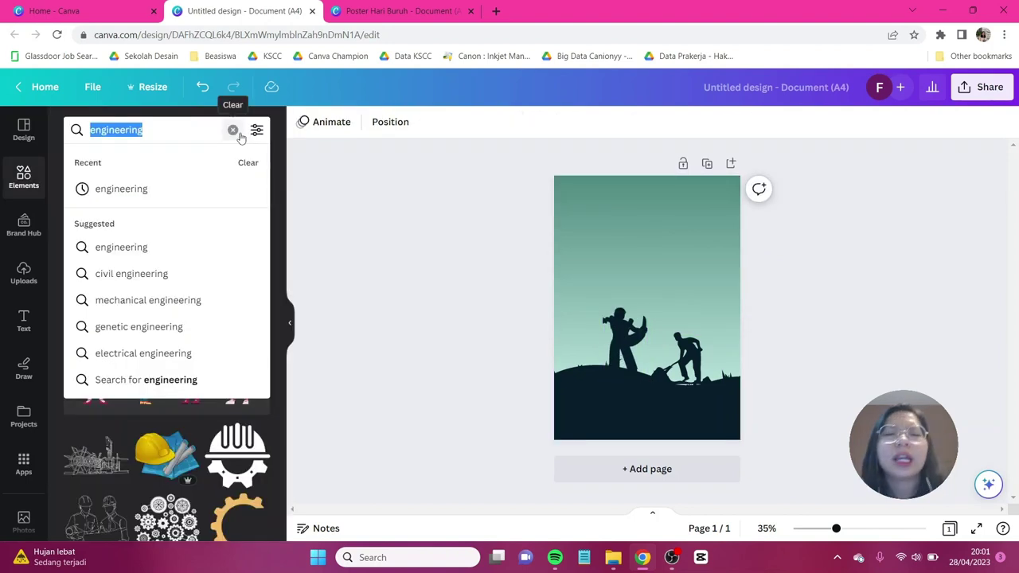
- Search the graphics for "construction worker" and add the standing worker with yellow helmet, yellow vest and hands on hips
{"action": "type", "text": "construction worke"}
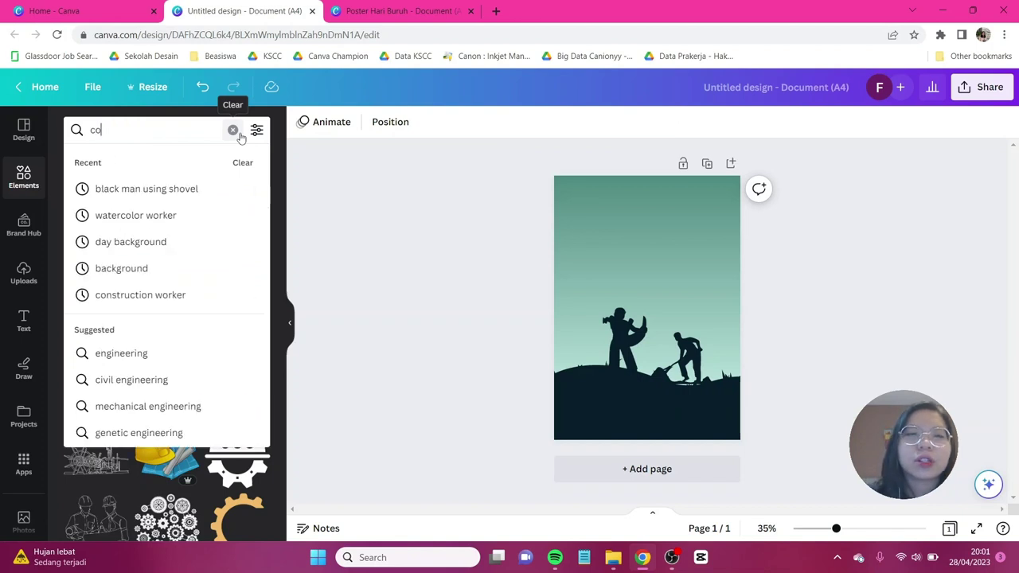
{"action": "left_click", "coordinate": [168, 273]}
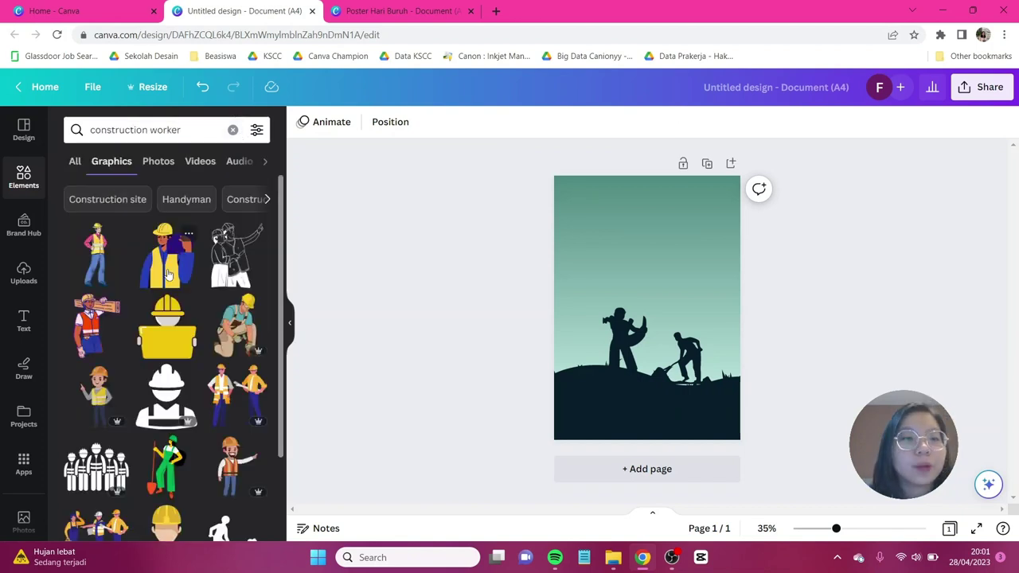
{"action": "scroll", "coordinate": [168, 274], "scroll_direction": "down", "scroll_amount": 2}
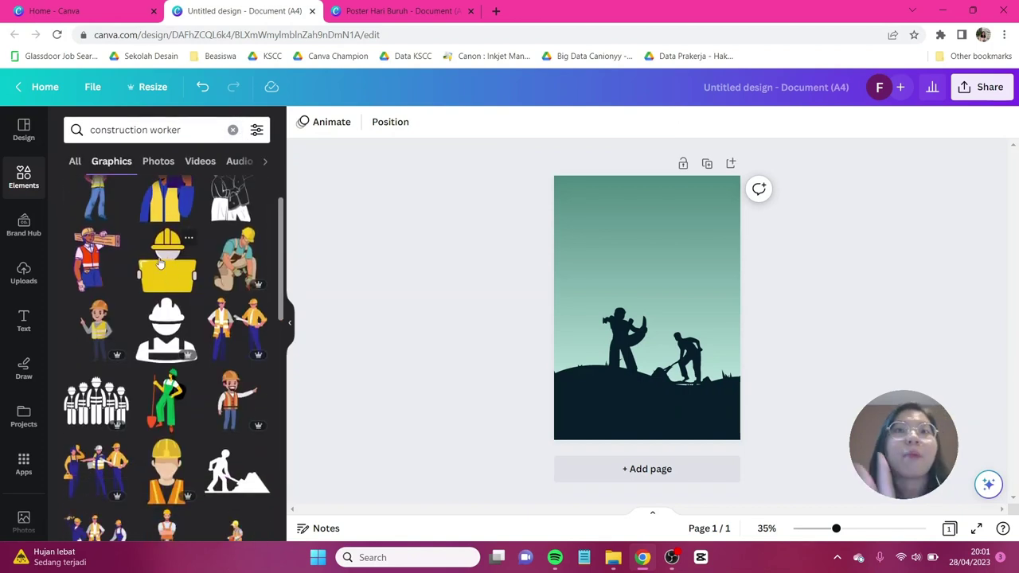
{"action": "scroll", "coordinate": [163, 267], "scroll_direction": "up", "scroll_amount": 2}
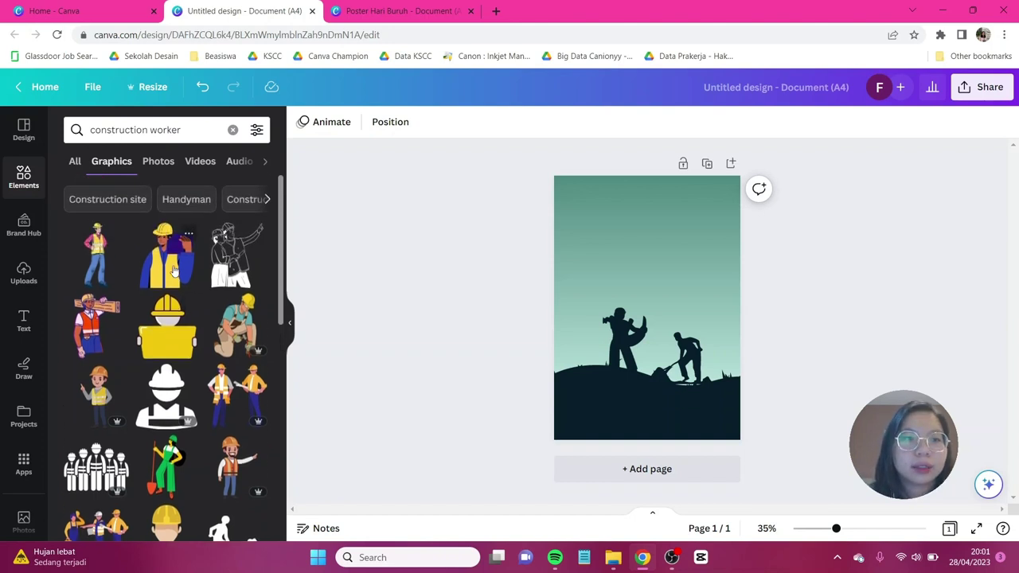
{"action": "left_click", "coordinate": [101, 263]}
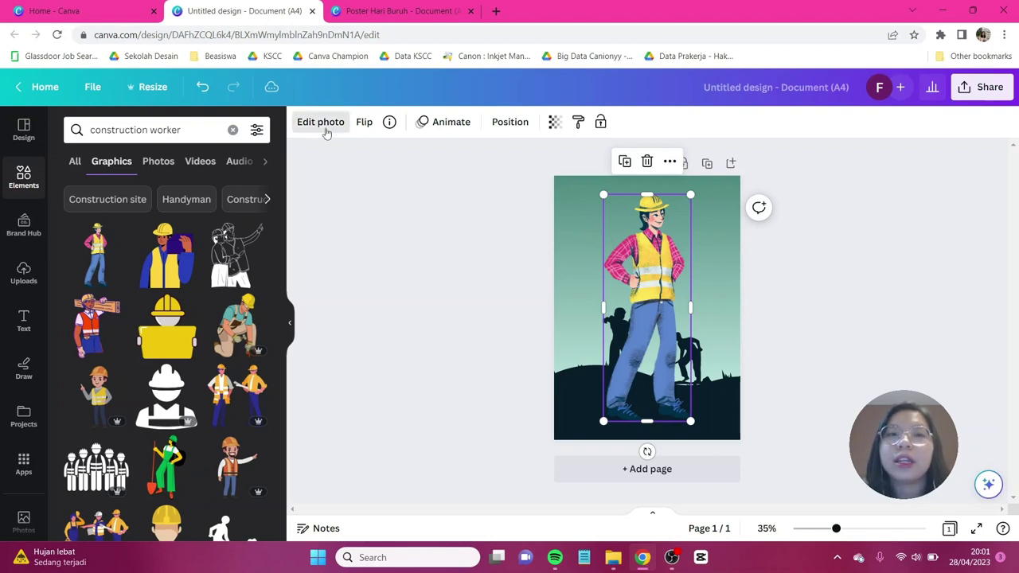
- Apply the Custom Duotone effect to the standing construction worker
{"action": "left_click", "coordinate": [321, 123]}
{"action": "scroll", "coordinate": [233, 281], "scroll_direction": "down", "scroll_amount": 1}
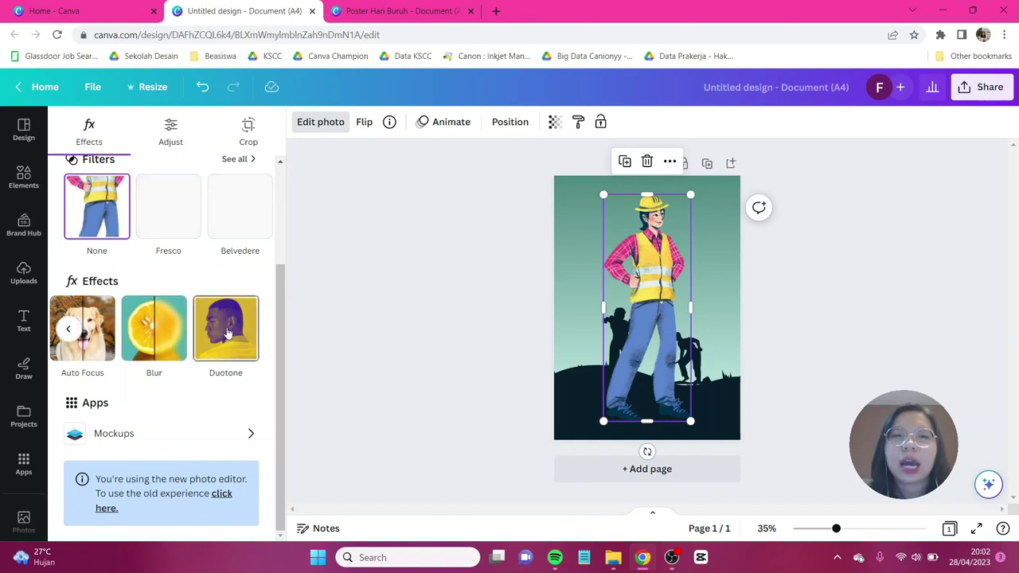
{"action": "left_click", "coordinate": [228, 338]}
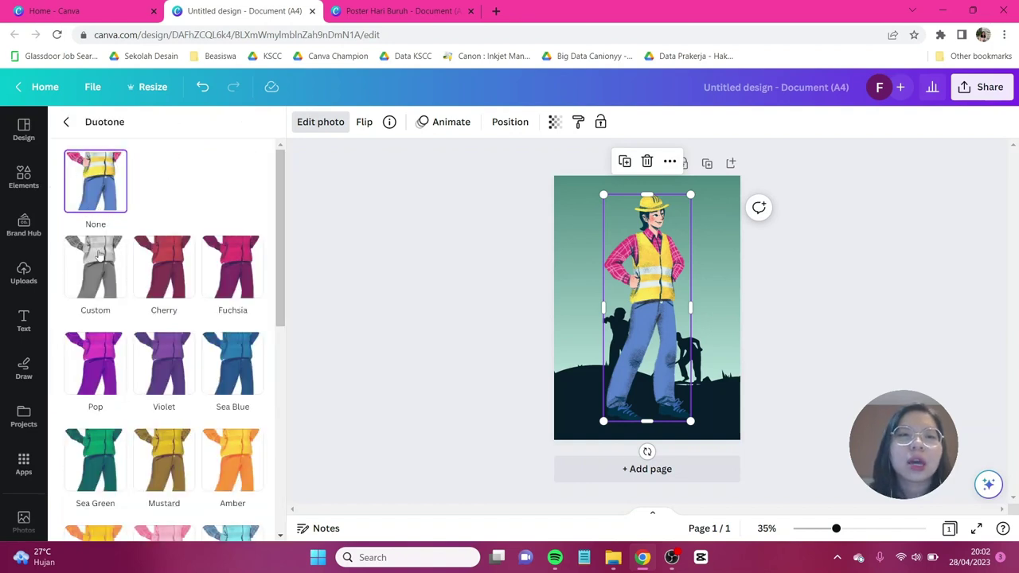
{"action": "left_click", "coordinate": [110, 266]}
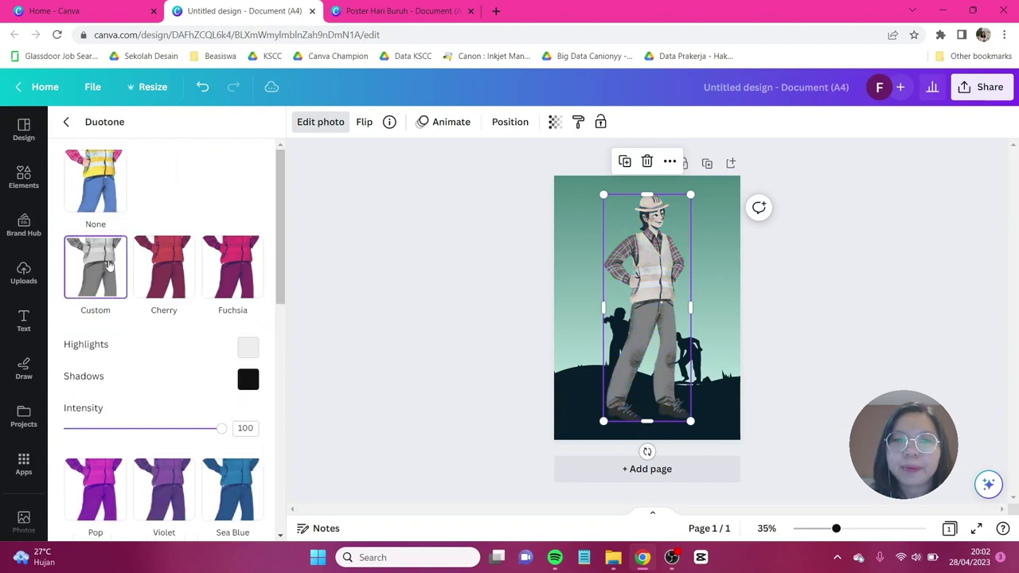
- Set both the highlights and the shadows colour of the worker's custom duotone to #081D2A
{"action": "left_click", "coordinate": [248, 347]}
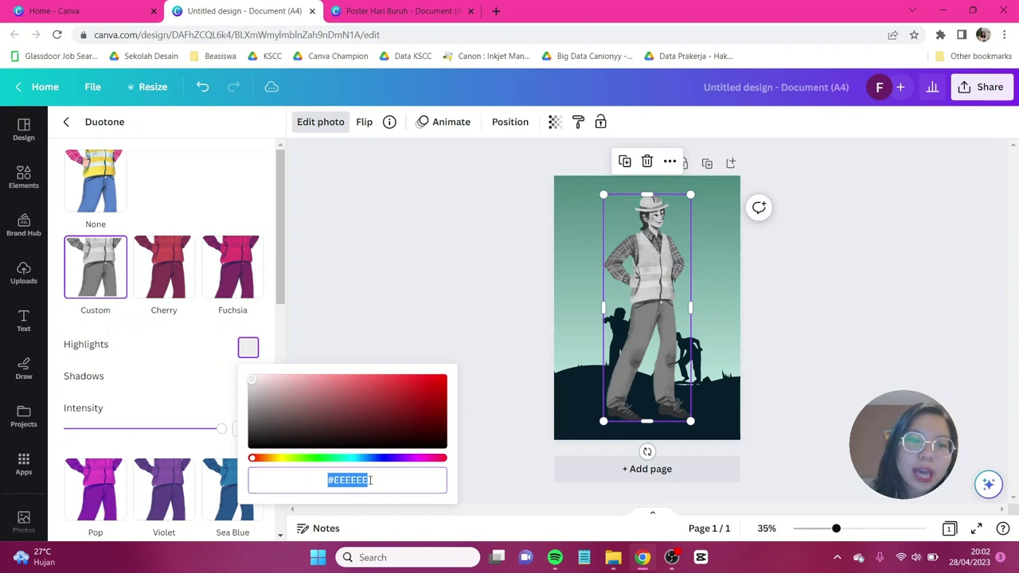
{"action": "type", "text": "#08"}
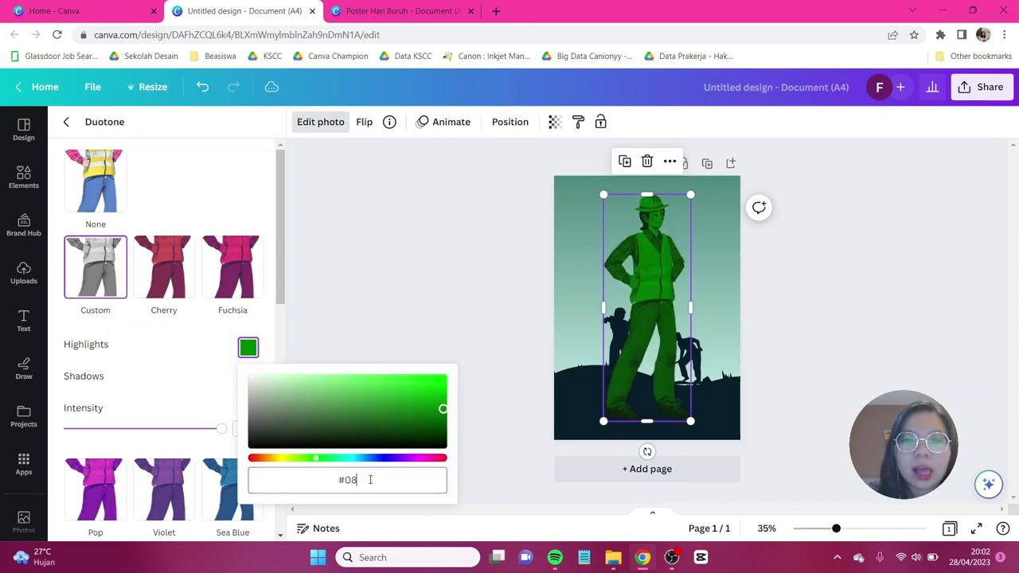
{"action": "type", "text": "1D2A"}
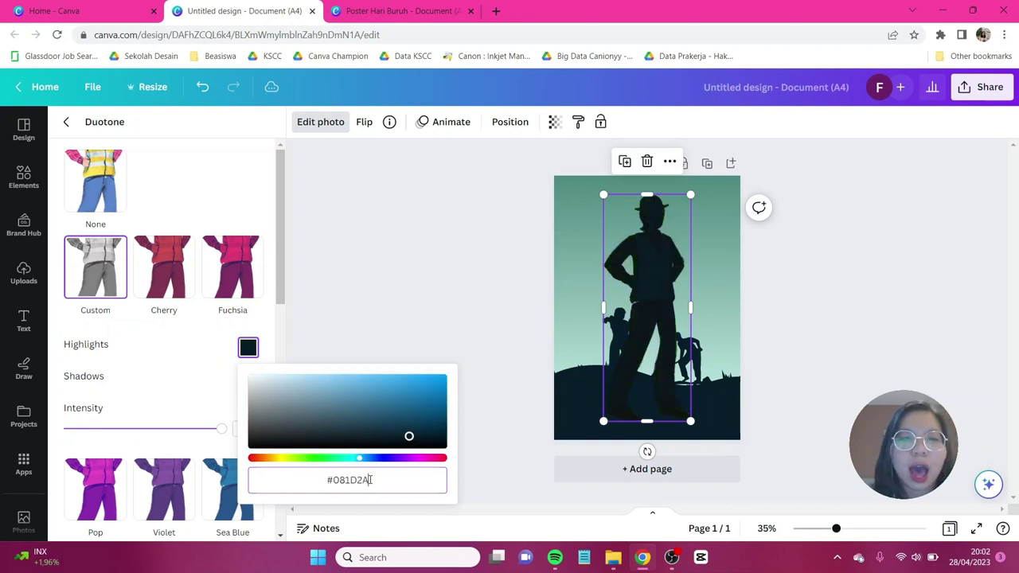
{"action": "triple_click", "coordinate": [370, 479]}
{"action": "key", "text": "ctrl+c"}
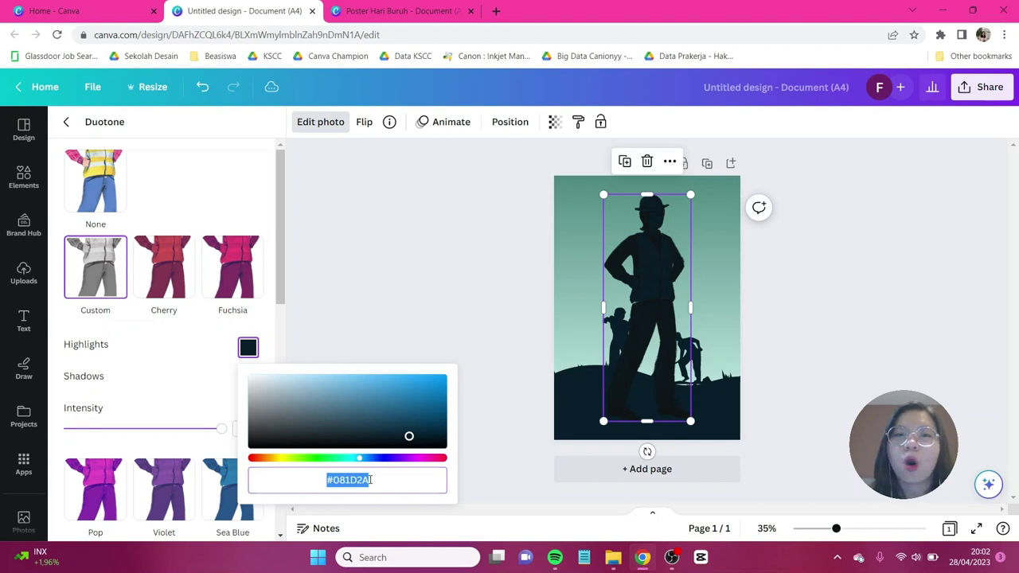
{"action": "left_click", "coordinate": [111, 380]}
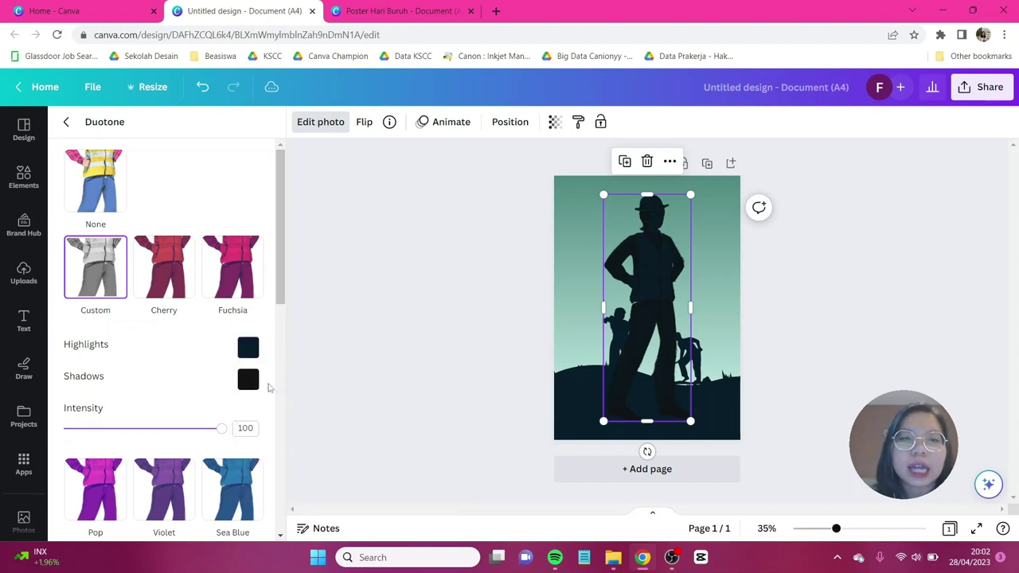
{"action": "left_click", "coordinate": [248, 382]}
{"action": "key", "text": "ctrl+v"}
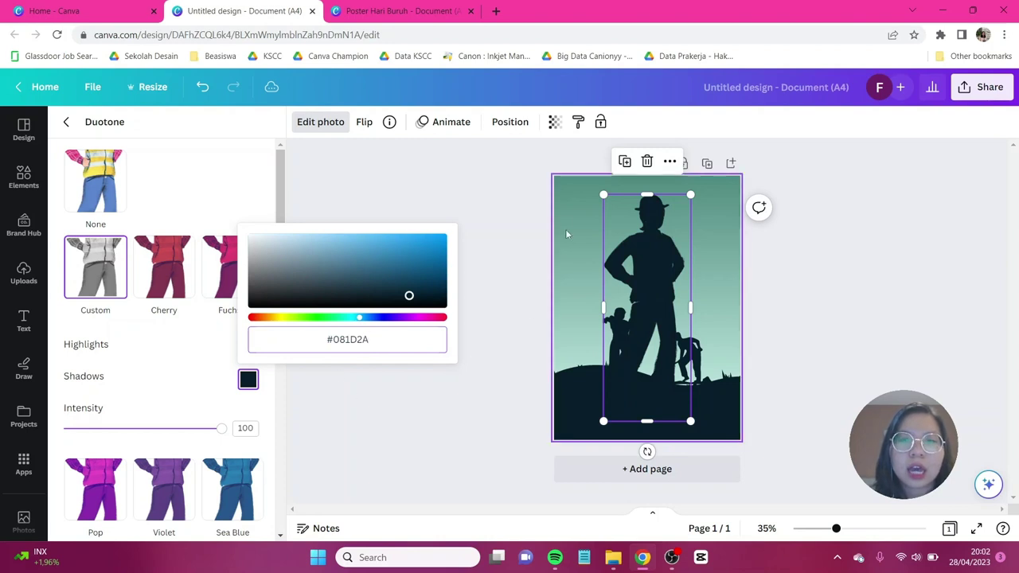
{"action": "left_click", "coordinate": [518, 209]}
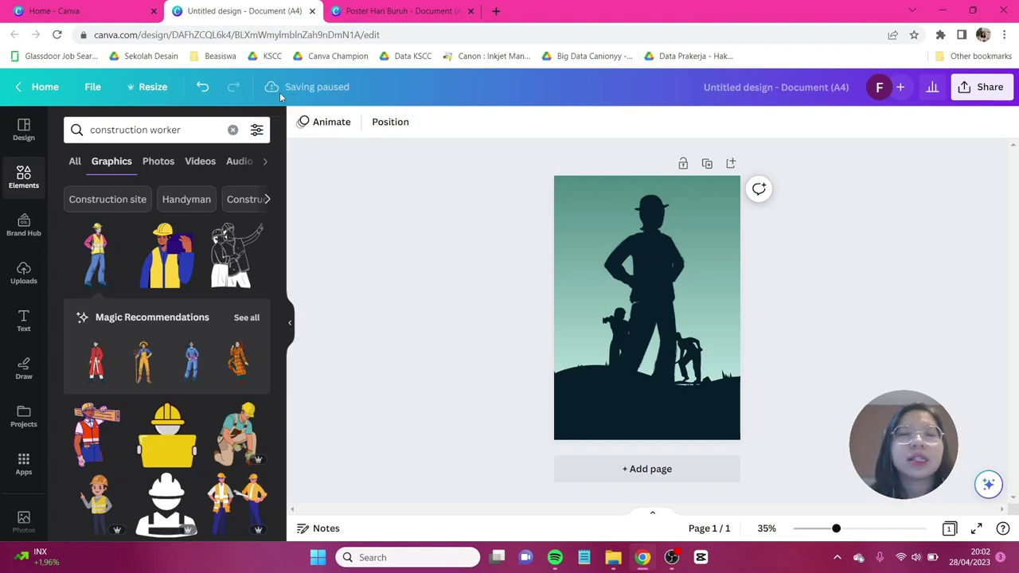
- Scale the standing worker silhouette down and place it on the left end of the hill beside the engineer
{"action": "left_click", "coordinate": [641, 245]}
{"action": "left_click_drag", "start_coordinate": [657, 207], "coordinate": [810, 140]}
{"action": "left_click_drag", "start_coordinate": [673, 242], "coordinate": [635, 279]}
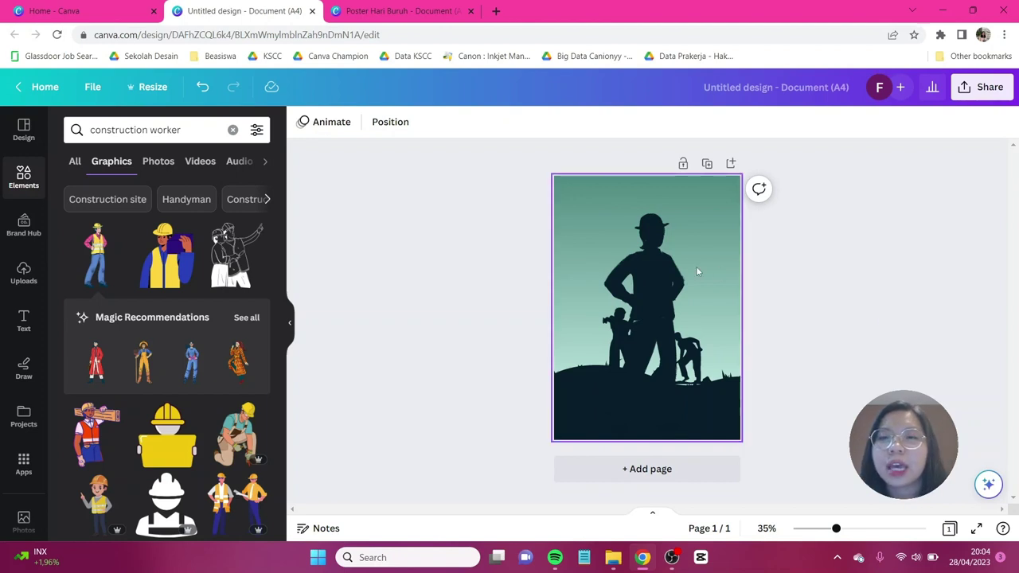
{"action": "left_click", "coordinate": [675, 246]}
{"action": "left_click_drag", "start_coordinate": [676, 244], "coordinate": [639, 352]}
{"action": "left_click_drag", "start_coordinate": [619, 389], "coordinate": [583, 338]}
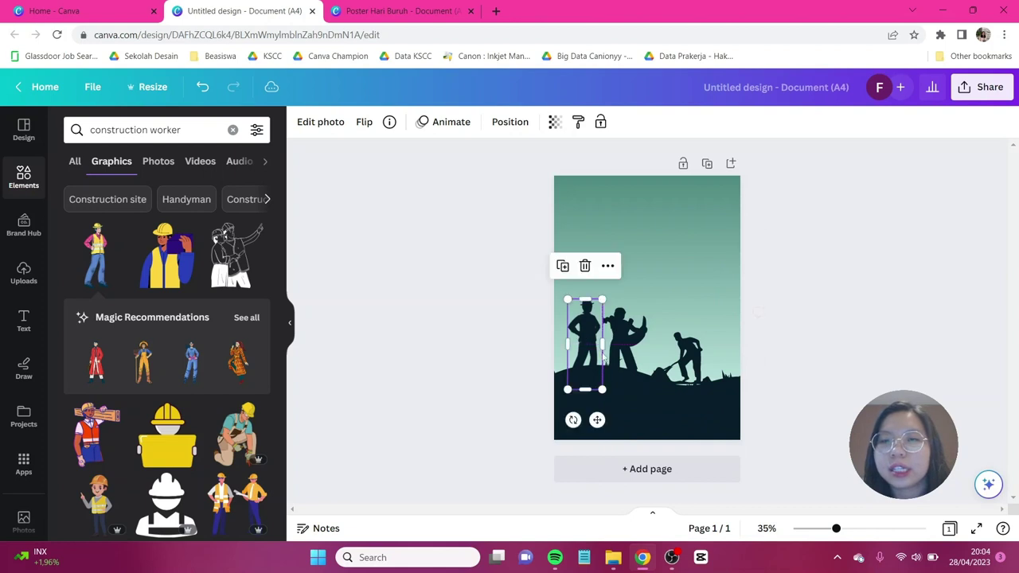
- Space the three silhouettes along the hill, moving the engineer to the right and slightly enlarging the standing and digging workers
{"action": "left_click", "coordinate": [624, 349]}
{"action": "left_click", "coordinate": [593, 350]}
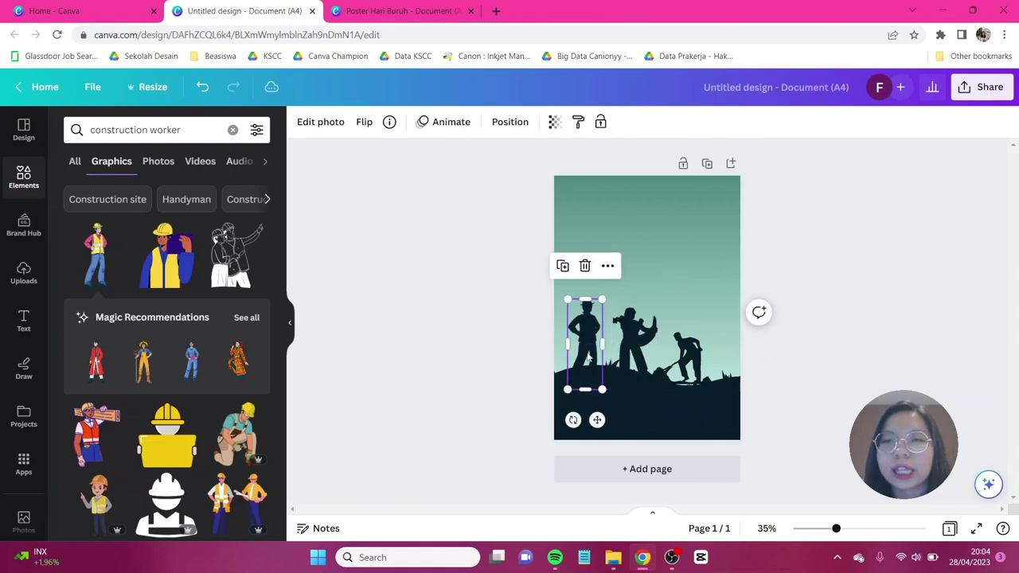
{"action": "left_click_drag", "start_coordinate": [606, 388], "coordinate": [613, 400]}
{"action": "left_click_drag", "start_coordinate": [684, 354], "coordinate": [707, 339]}
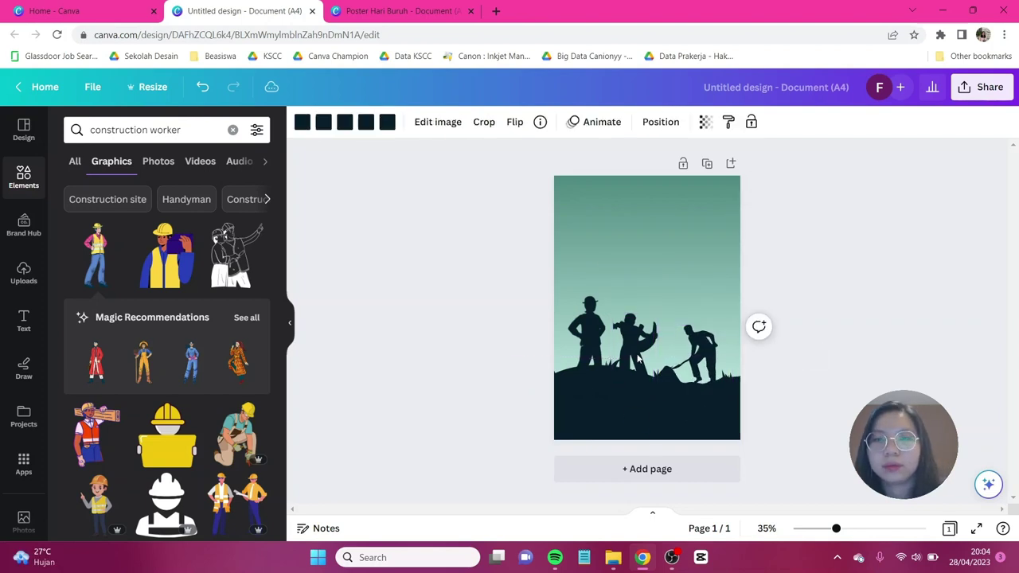
{"action": "key", "text": "Escape"}
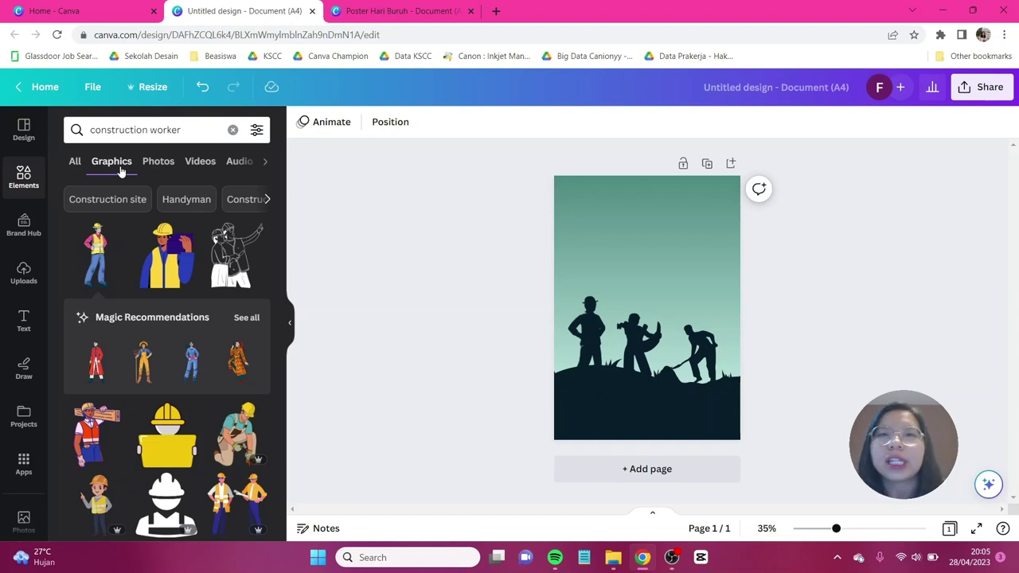
- Search the element graphics for "silhouette of city building" and add the first wide skyline to the poster
{"action": "left_click", "coordinate": [24, 175]}
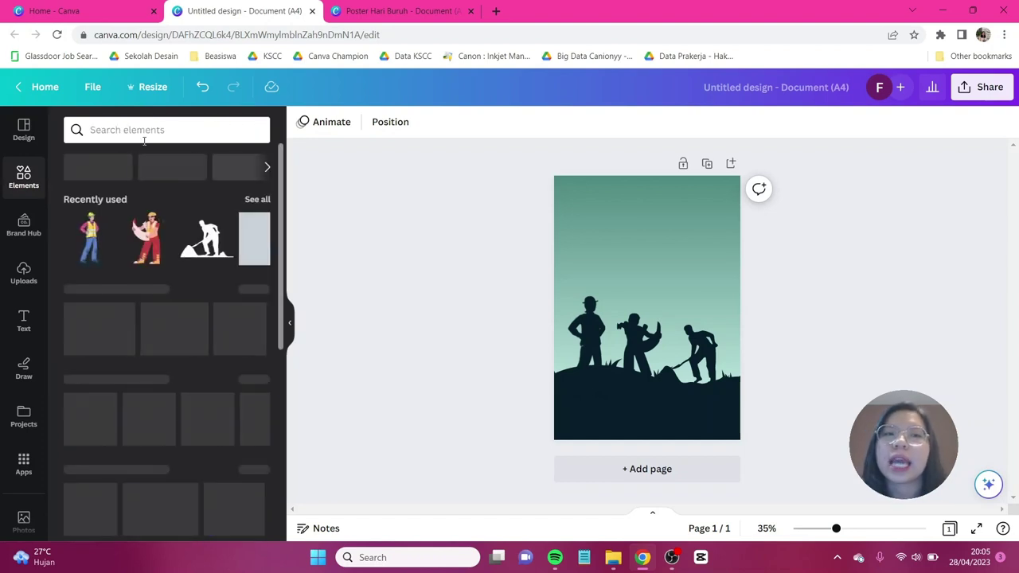
{"action": "left_click", "coordinate": [159, 129]}
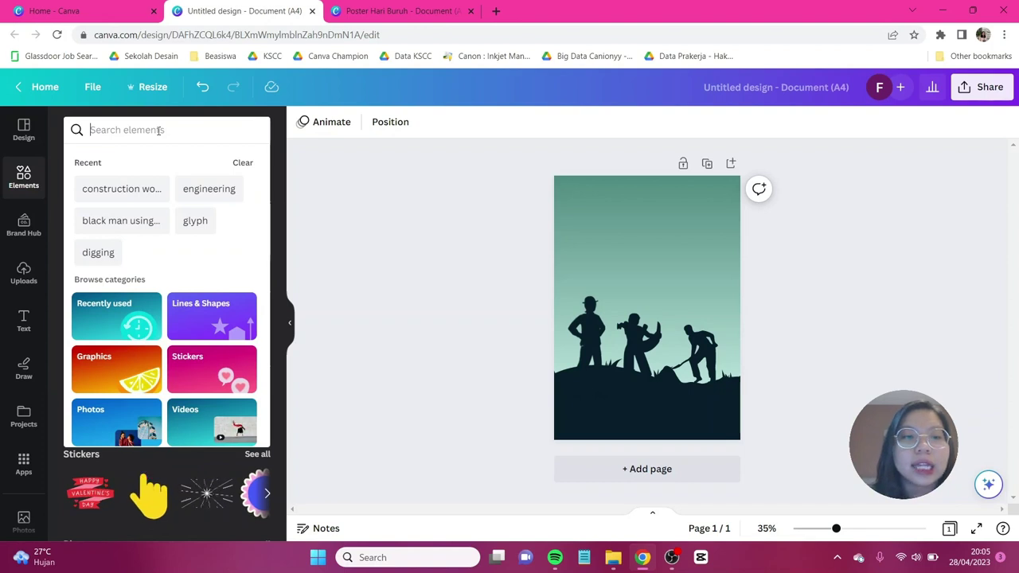
{"action": "type", "text": "silhou"}
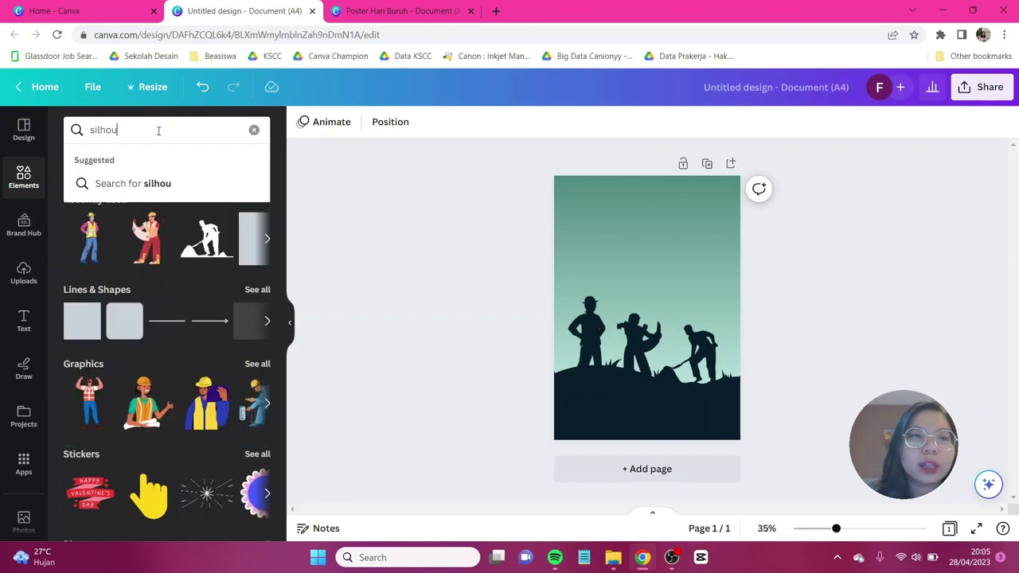
{"action": "type", "text": "ette of city building"}
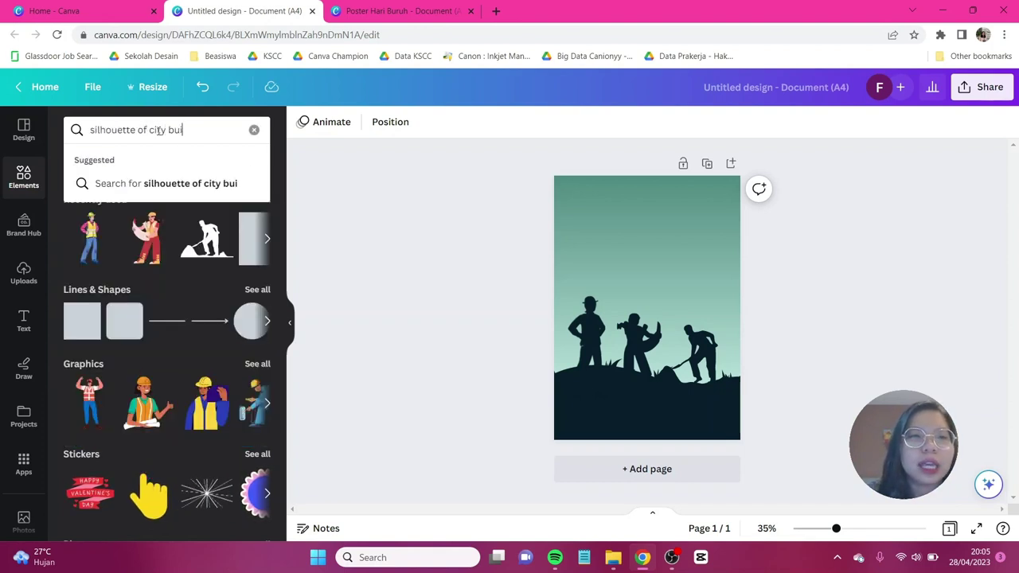
{"action": "key", "text": "Return"}
{"action": "left_click", "coordinate": [114, 164]}
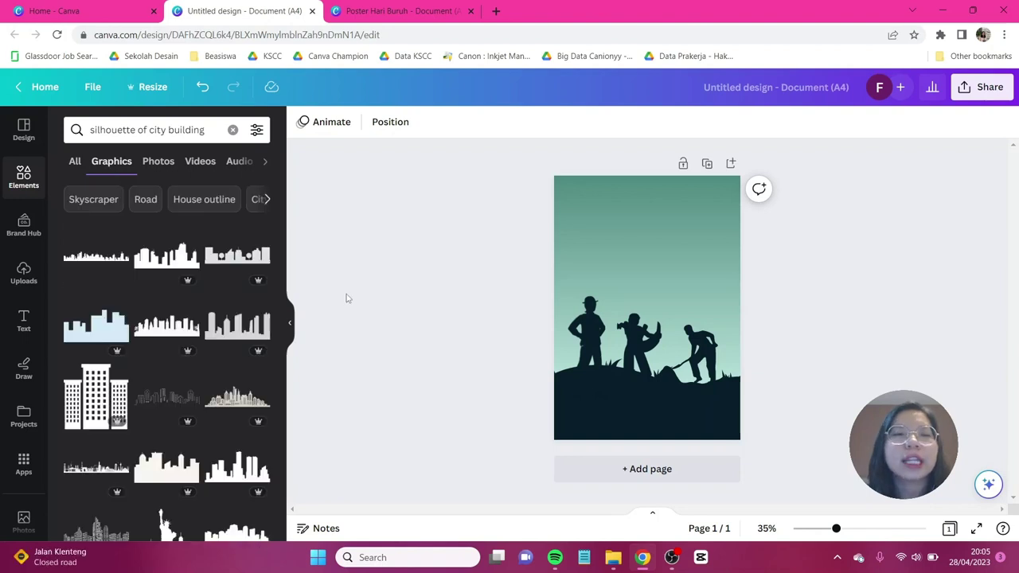
{"action": "left_click", "coordinate": [104, 258]}
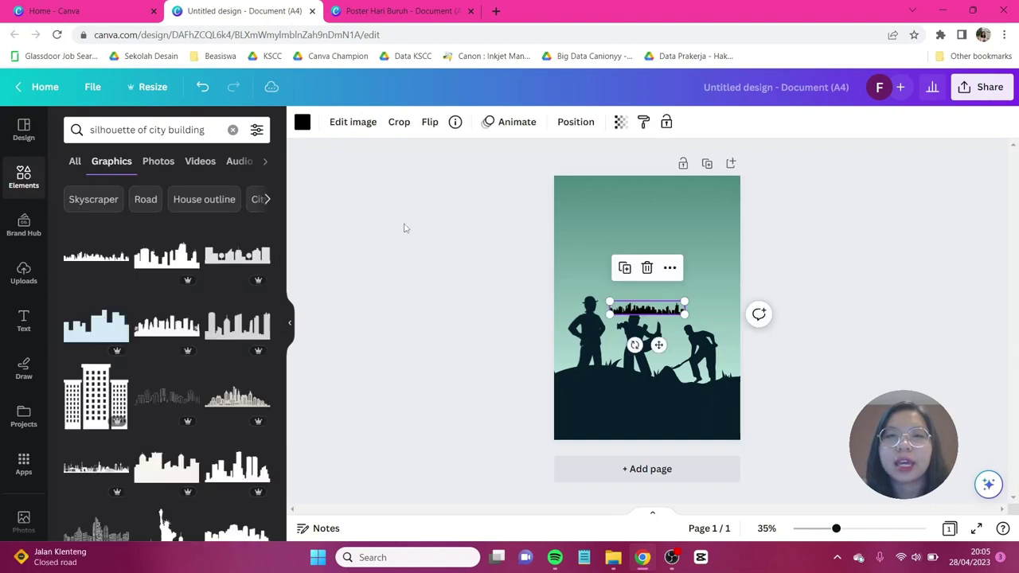
- Set the city skyline's colour to #143D44
{"action": "left_click", "coordinate": [301, 122]}
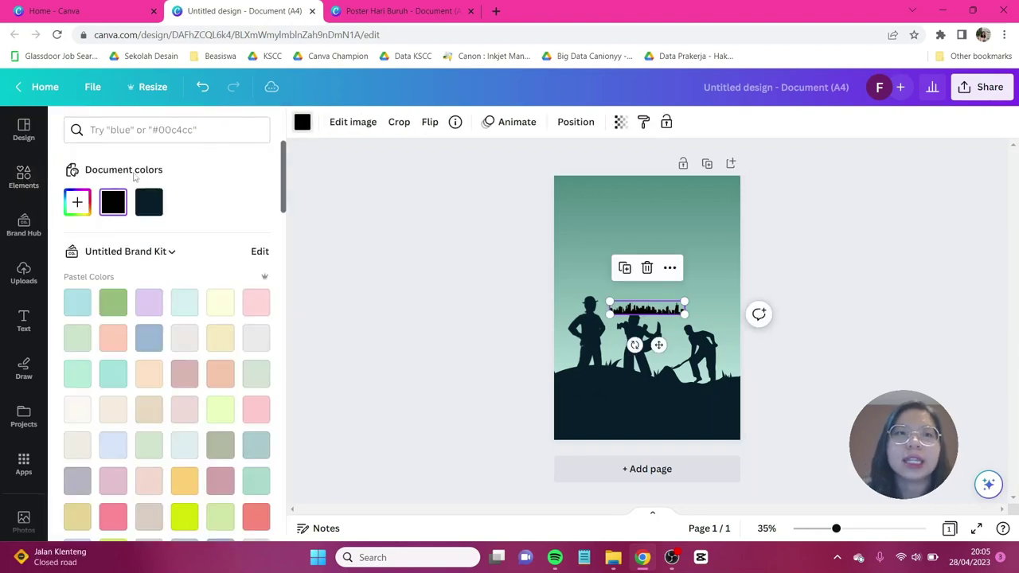
{"action": "left_click", "coordinate": [77, 203]}
{"action": "type", "text": "#14"}
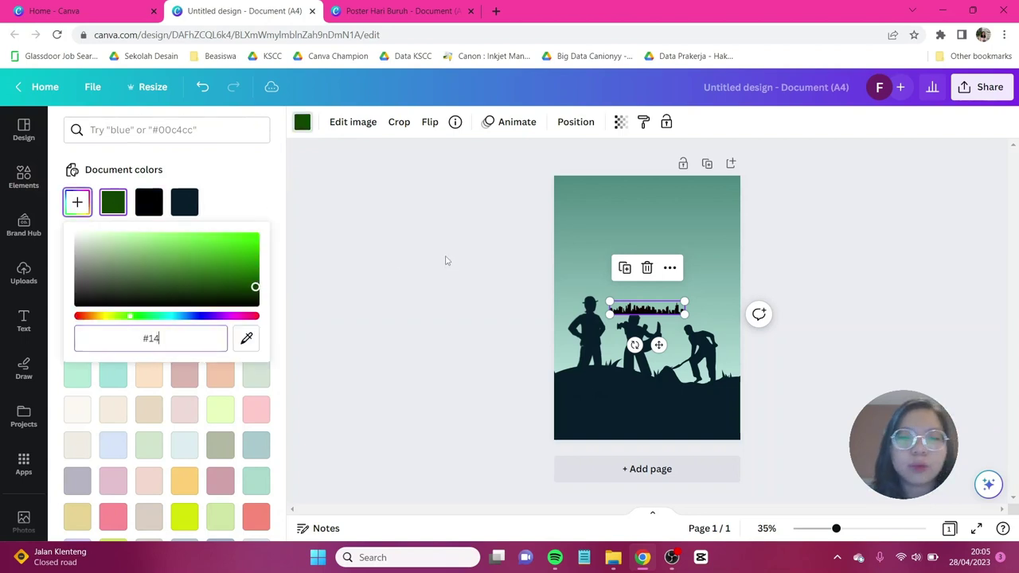
{"action": "type", "text": "3D44"}
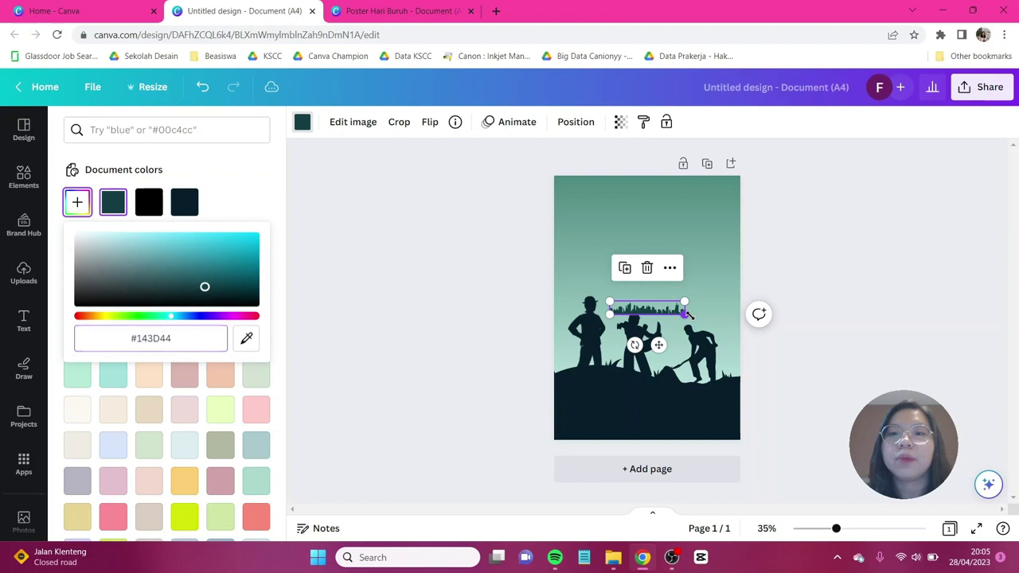
- Enlarge the skyline to about 536 × 96 mm and position it across the page at the workers' height, its base overlapping the hill
{"action": "left_click_drag", "start_coordinate": [685, 315], "coordinate": [1000, 402]}
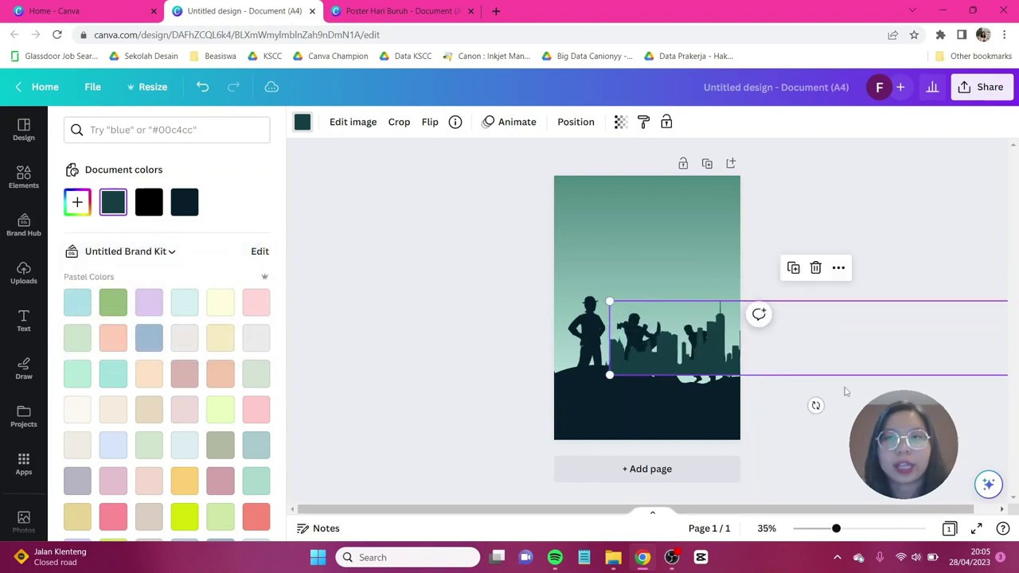
{"action": "left_click_drag", "start_coordinate": [820, 344], "coordinate": [698, 349]}
{"action": "left_click_drag", "start_coordinate": [903, 312], "coordinate": [968, 293]}
{"action": "left_click_drag", "start_coordinate": [819, 363], "coordinate": [777, 369]}
- Send the dark teal skyline to the back, behind the workers and the hill, and deselect it
{"action": "left_click", "coordinate": [565, 123]}
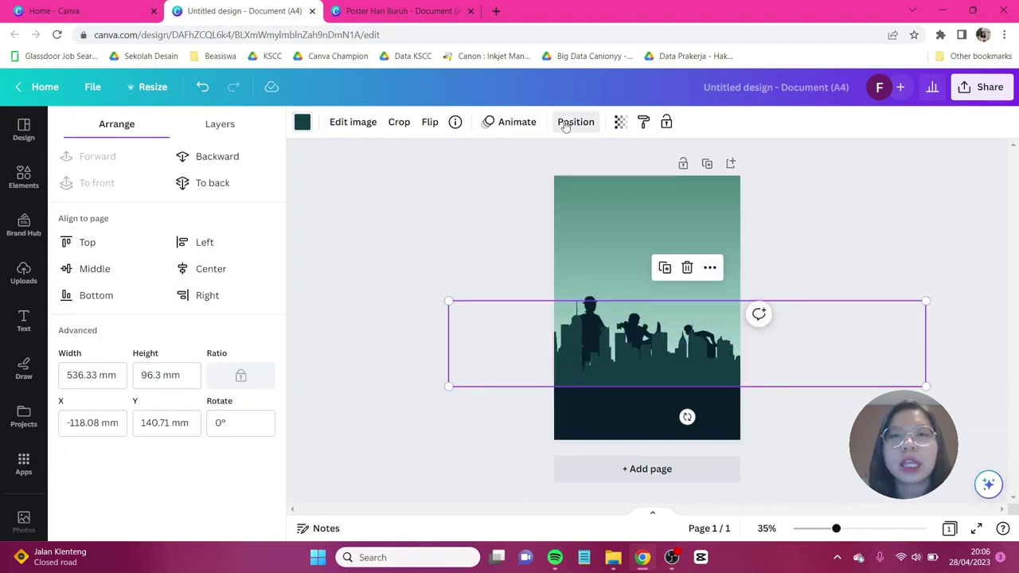
{"action": "left_click", "coordinate": [227, 184]}
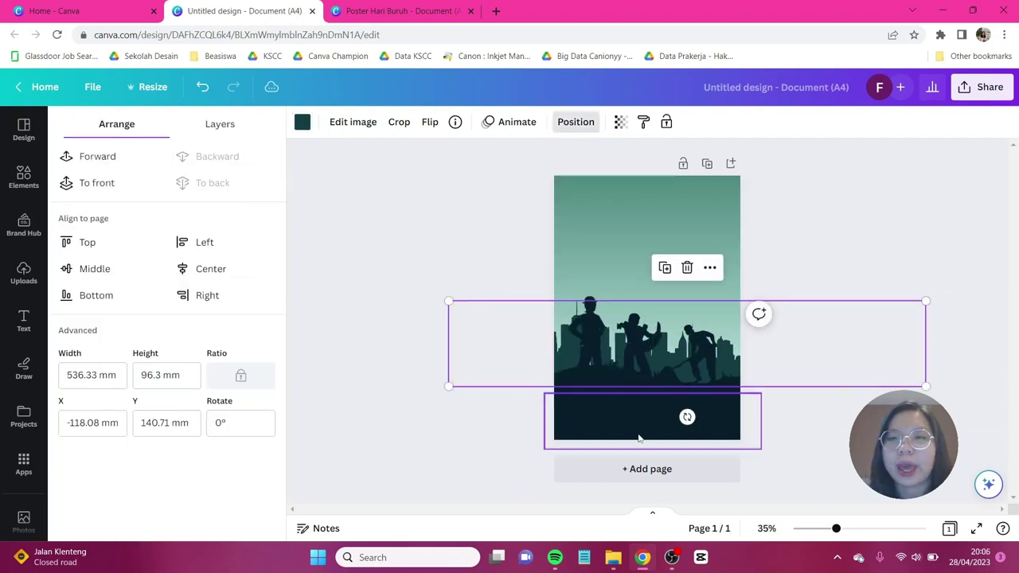
{"action": "left_click", "coordinate": [797, 274]}
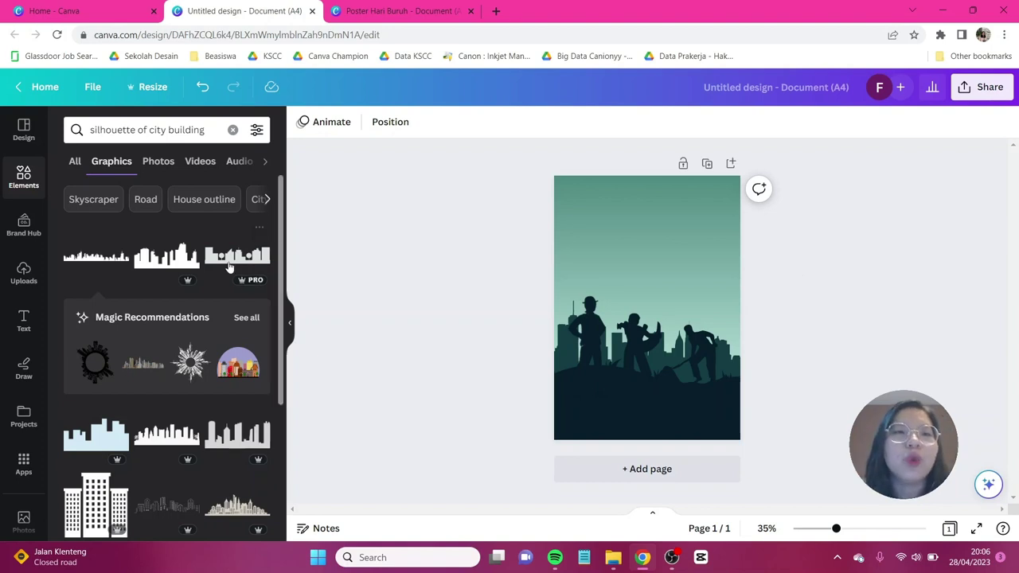
- Search the graphics for "new york city silhouette" and add the first skyline to the poster
{"action": "left_click", "coordinate": [162, 130]}
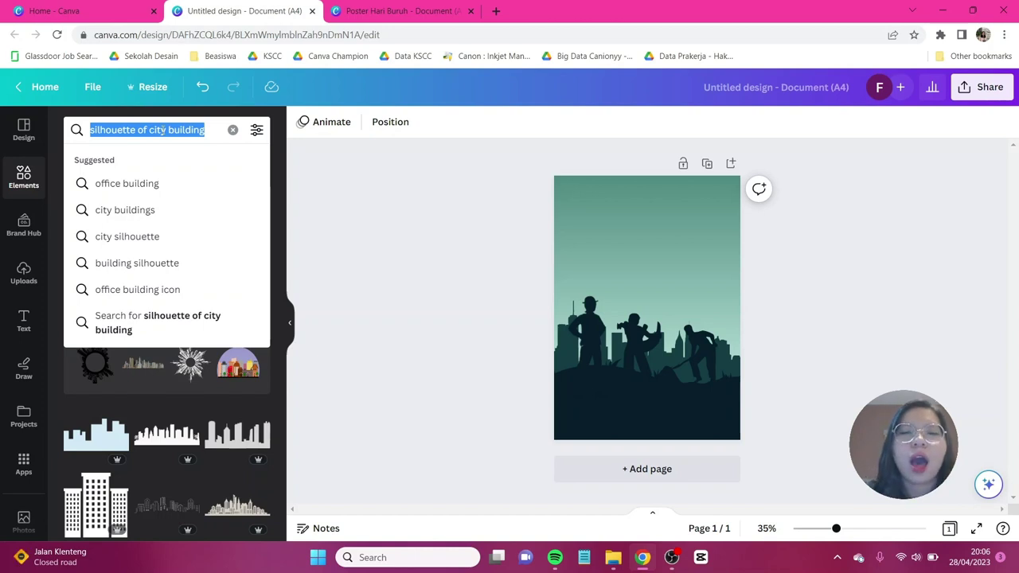
{"action": "type", "text": "new york"}
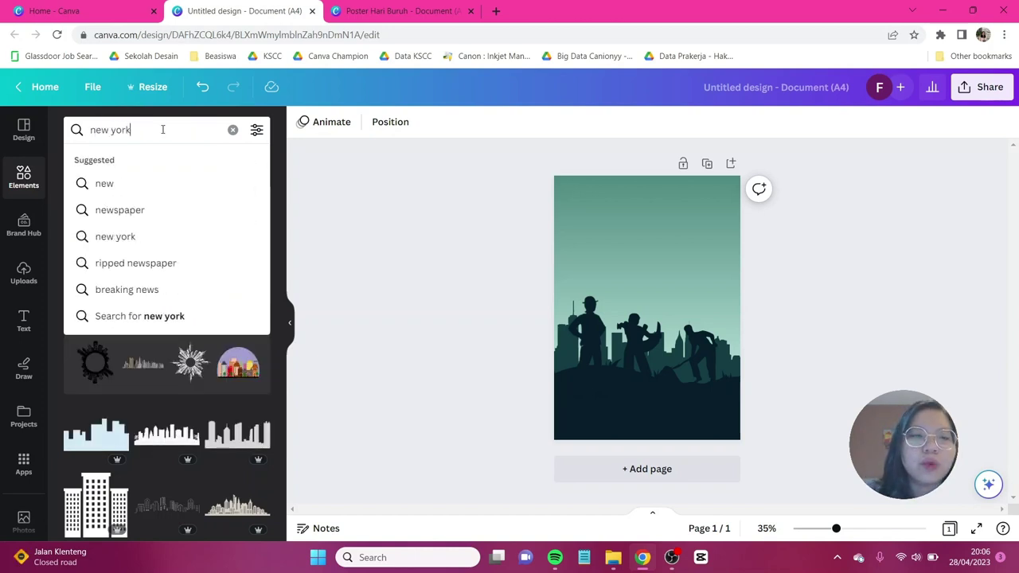
{"action": "type", "text": " city silh"}
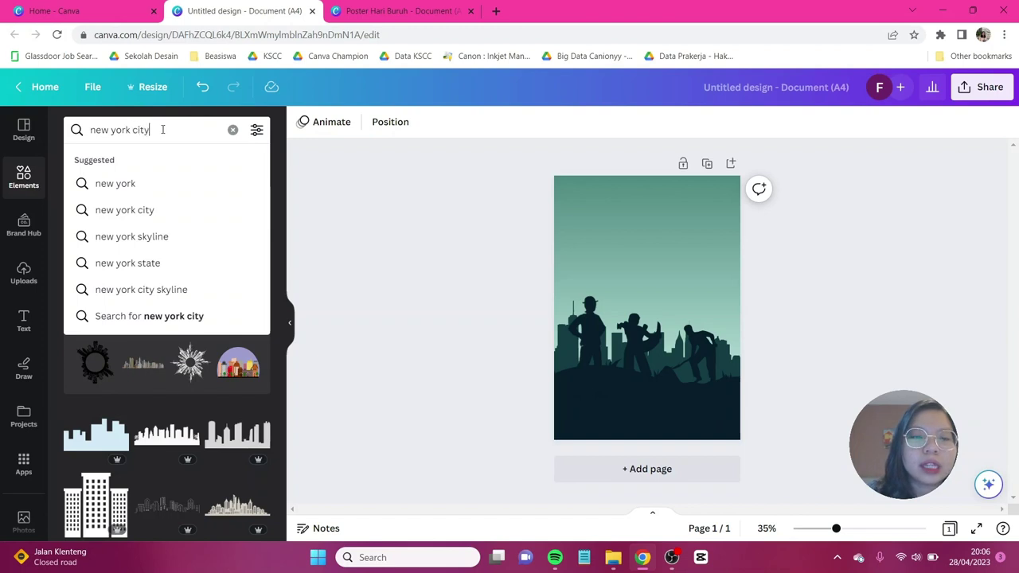
{"action": "type", "text": "ouette"}
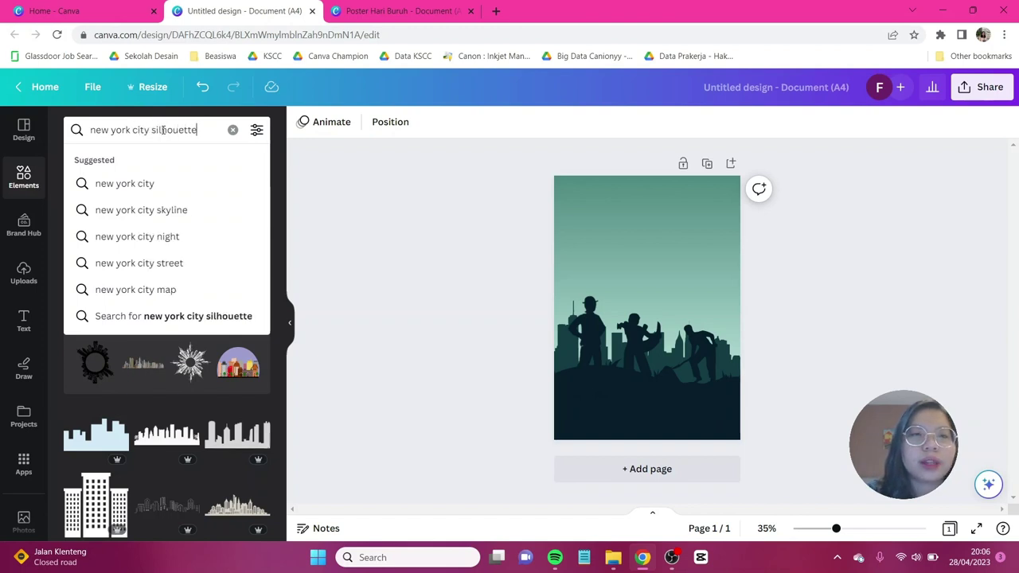
{"action": "key", "text": "Return"}
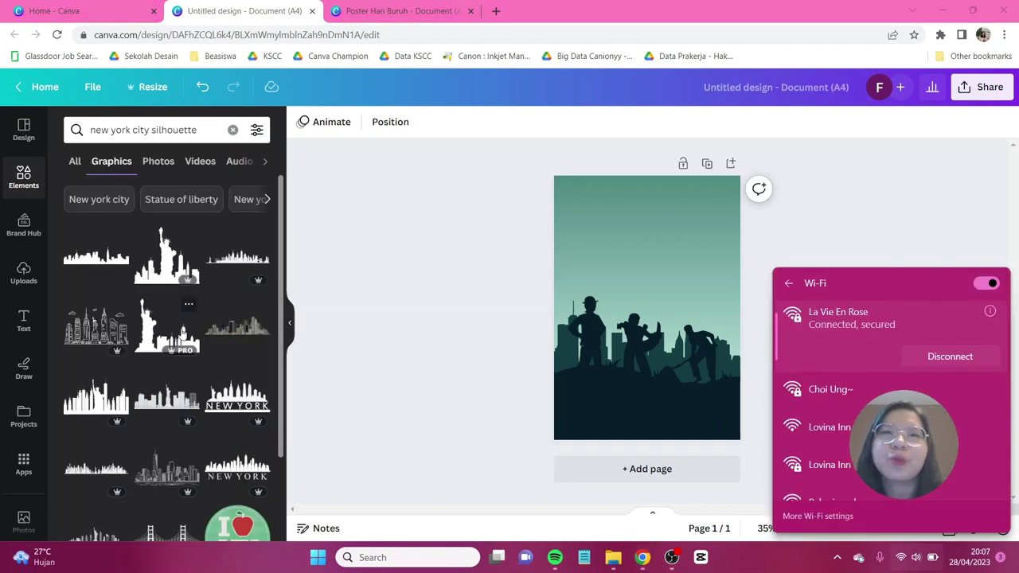
{"action": "left_click", "coordinate": [104, 262]}
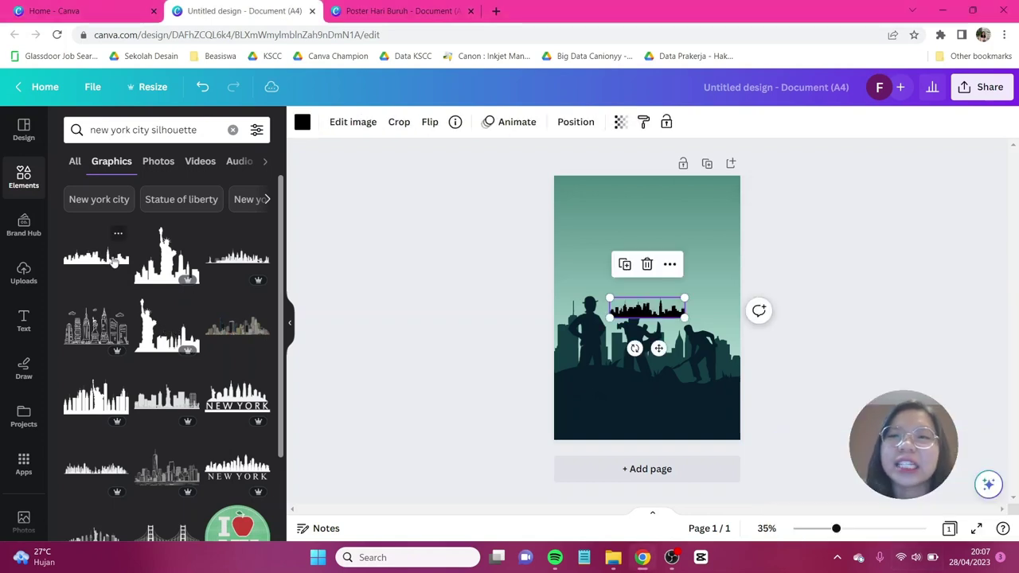
- Set the New York skyline's colour to #2A5967
{"action": "left_click", "coordinate": [302, 122]}
{"action": "left_click", "coordinate": [78, 202]}
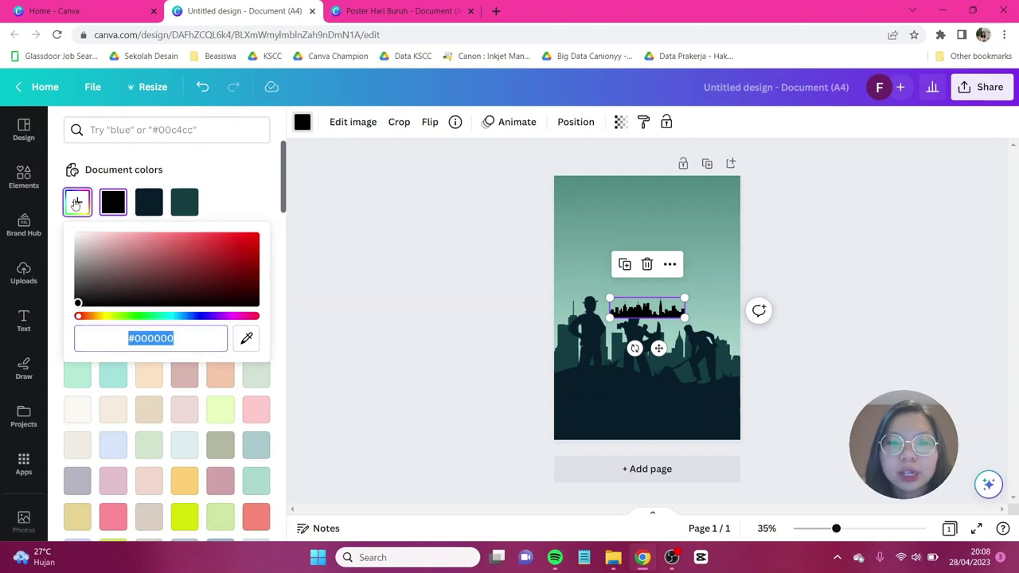
{"action": "type", "text": "#2A59"}
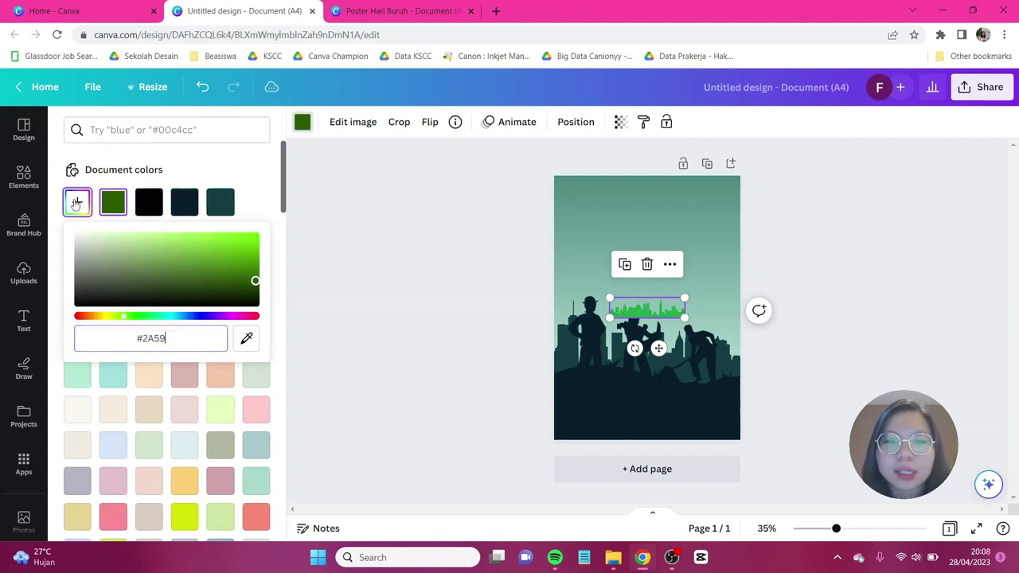
{"action": "type", "text": "67"}
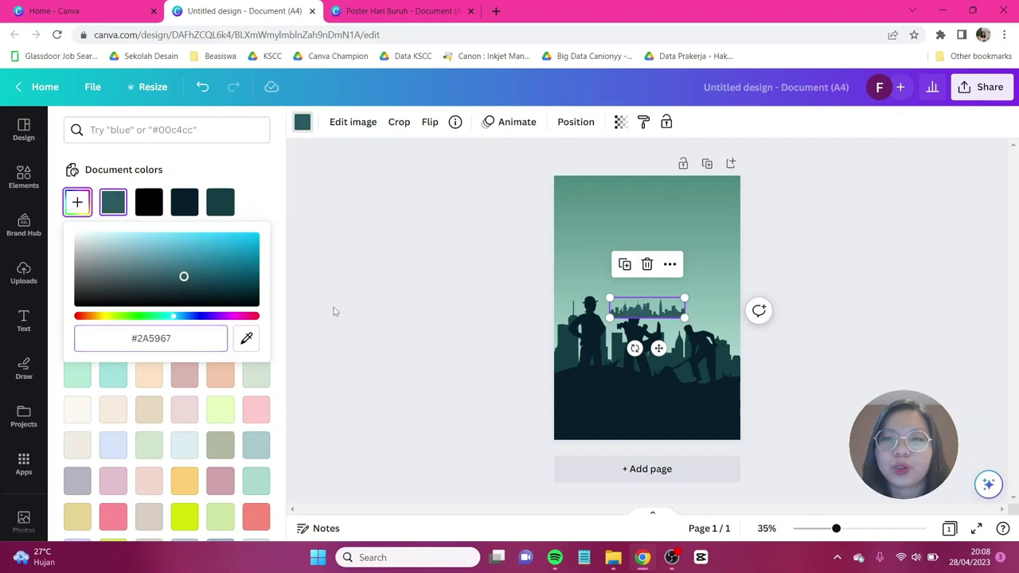
- Enlarge the New York skyline to about 311 × 85 mm and place it across the page with its towers rising above the first skyline
{"action": "left_click_drag", "start_coordinate": [685, 316], "coordinate": [852, 363]}
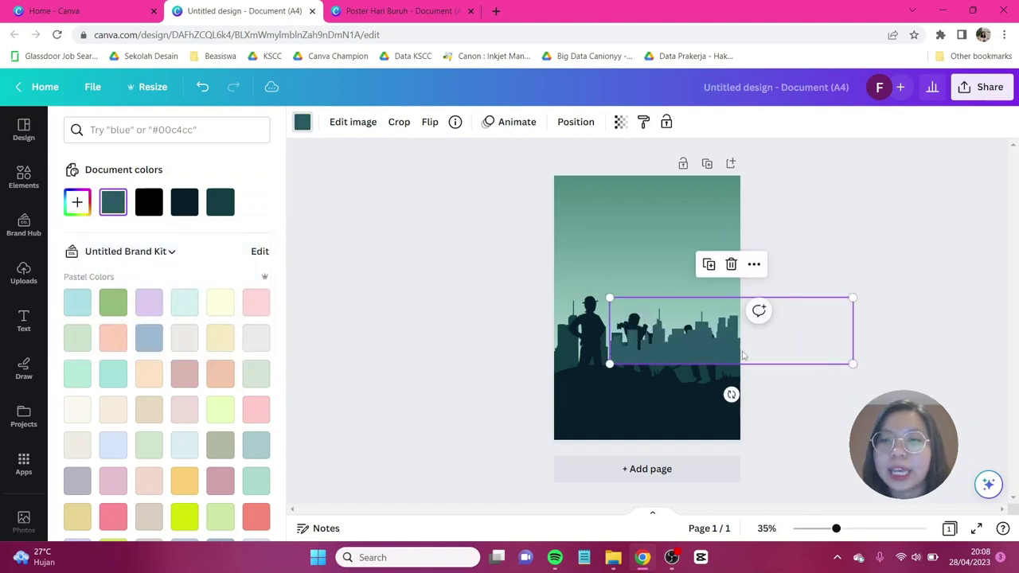
{"action": "left_click_drag", "start_coordinate": [735, 348], "coordinate": [587, 320]}
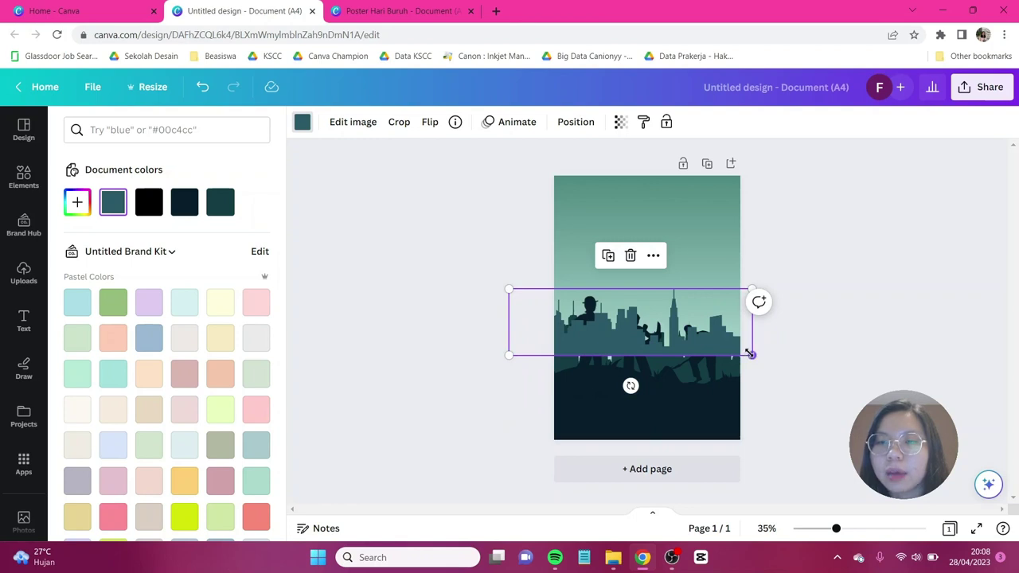
{"action": "left_click_drag", "start_coordinate": [748, 352], "coordinate": [770, 361]}
{"action": "mouse_move", "coordinate": [703, 341]}
{"action": "left_mouse_down"}
{"action": "mouse_move", "coordinate": [696, 337]}
{"action": "mouse_move", "coordinate": [706, 340]}
{"action": "left_mouse_up"}
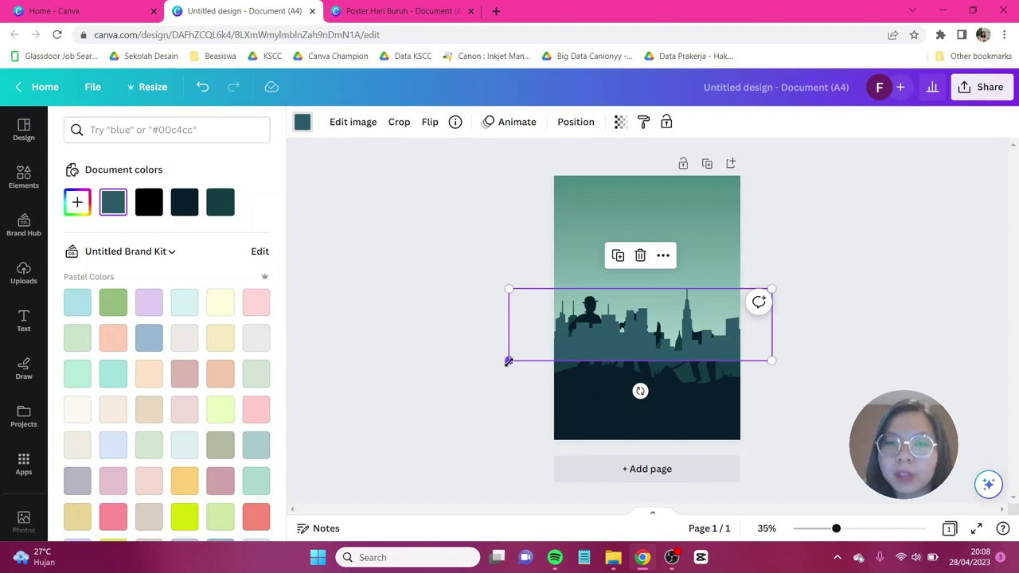
{"action": "left_click_drag", "start_coordinate": [508, 361], "coordinate": [496, 364]}
{"action": "left_click_drag", "start_coordinate": [609, 331], "coordinate": [598, 337]}
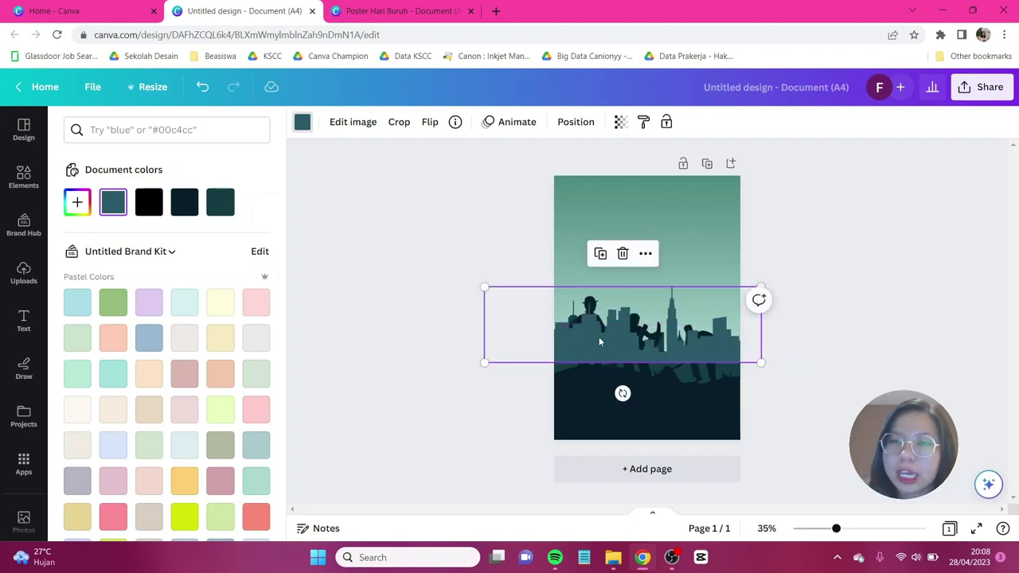
- Send the New York skyline to the back, behind the darker skyline and the workers, and deselect it
{"action": "left_click", "coordinate": [574, 126]}
{"action": "left_click", "coordinate": [235, 190]}
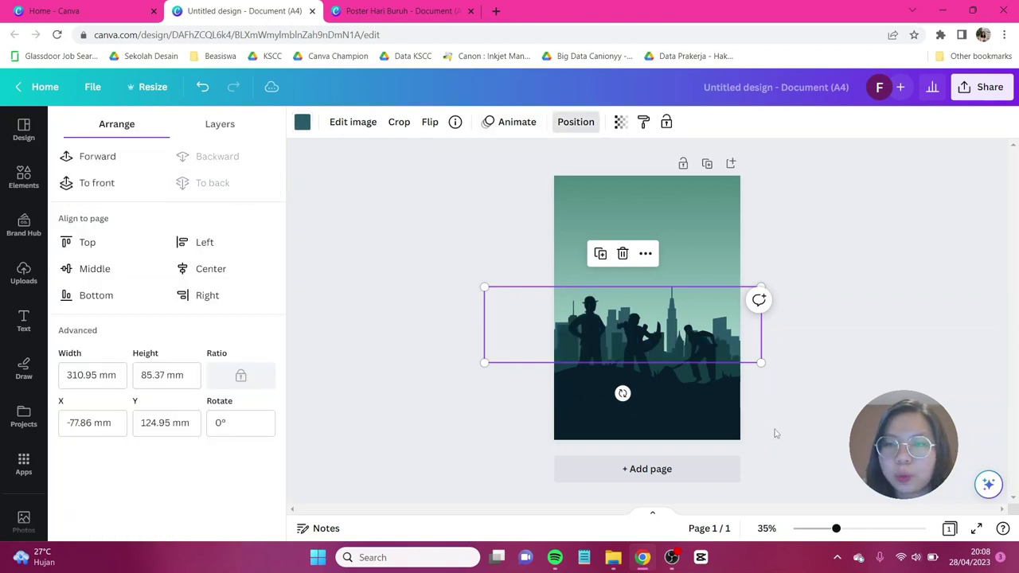
{"action": "left_click", "coordinate": [882, 371]}
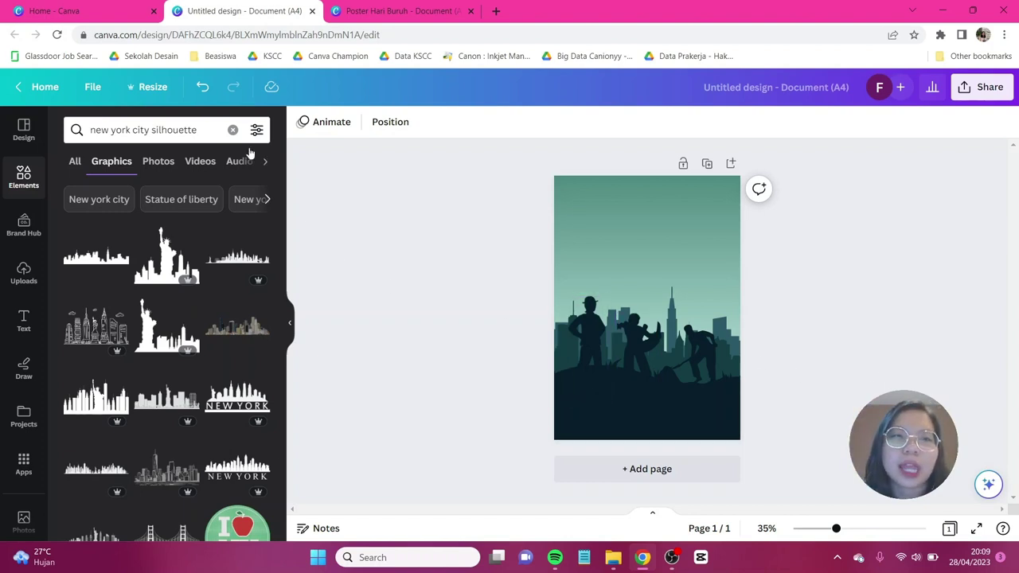
- Search the graphics for "construction cranes" and add the silhouette of two tower cranes to the poster
{"action": "left_click", "coordinate": [221, 129]}
{"action": "type", "text": "c"}
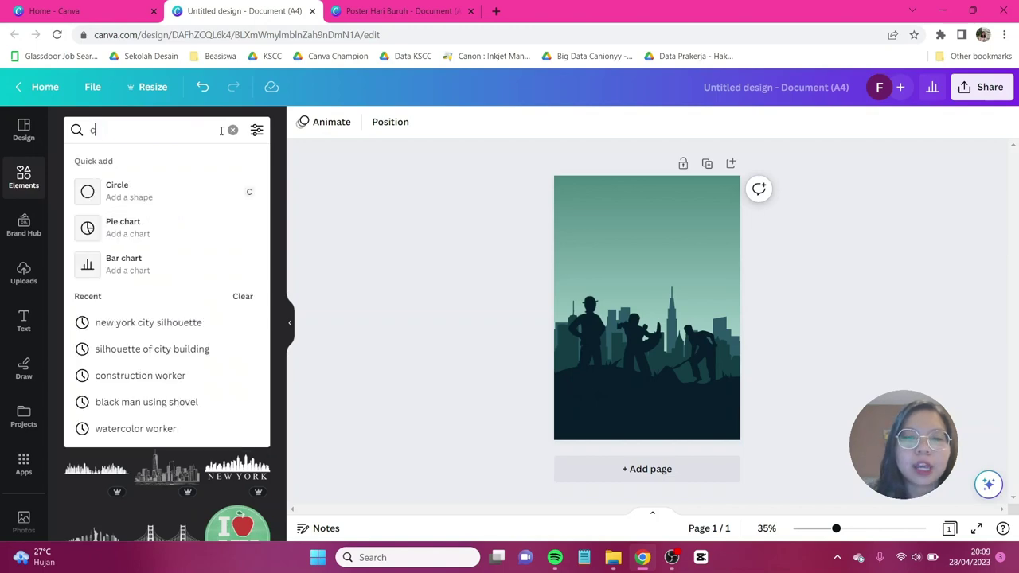
{"action": "type", "text": "onstruction cranes"}
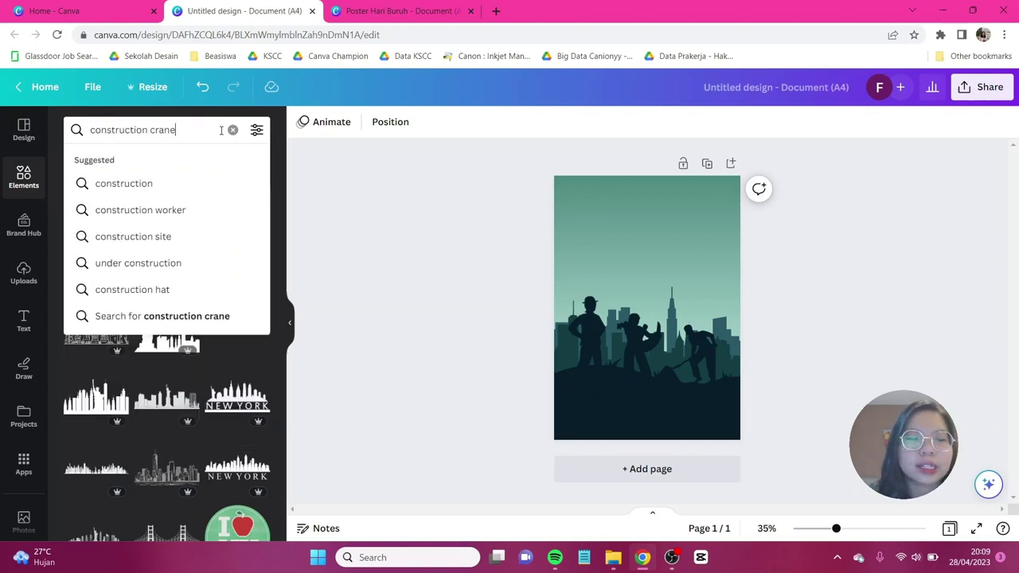
{"action": "key", "text": "Return"}
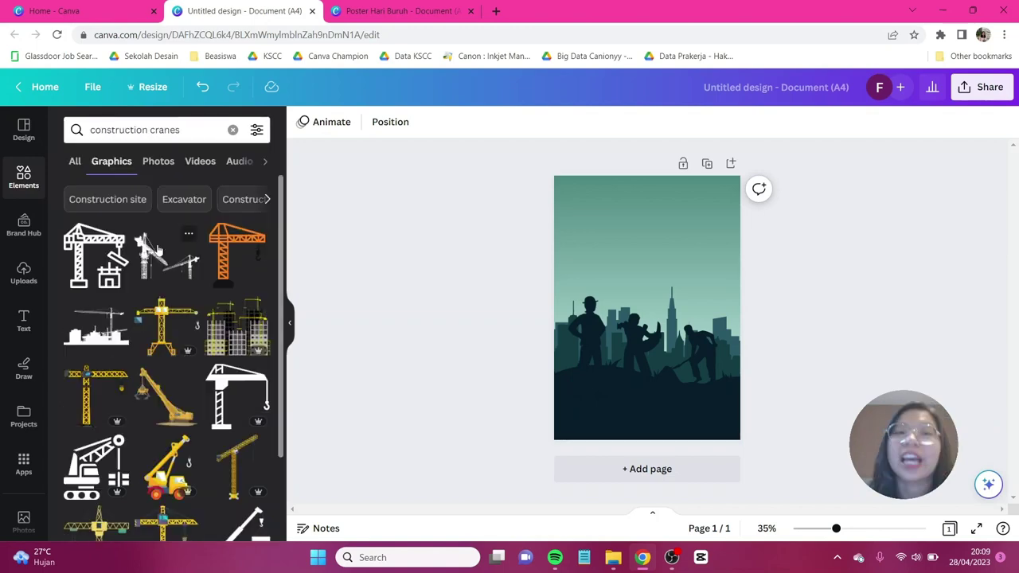
{"action": "left_click", "coordinate": [163, 267]}
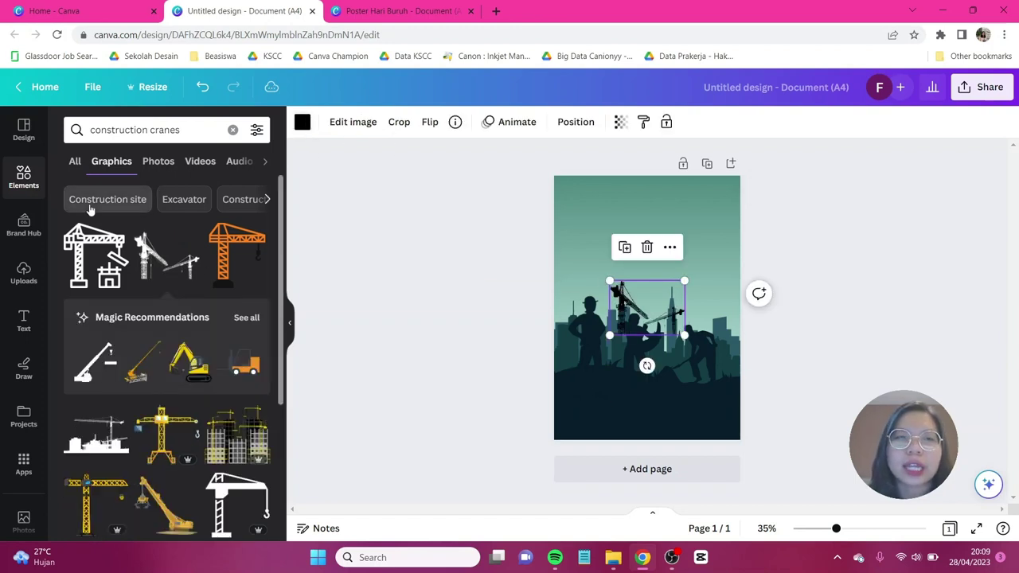
- Set the construction cranes' colour to #508696
{"action": "left_click", "coordinate": [303, 124]}
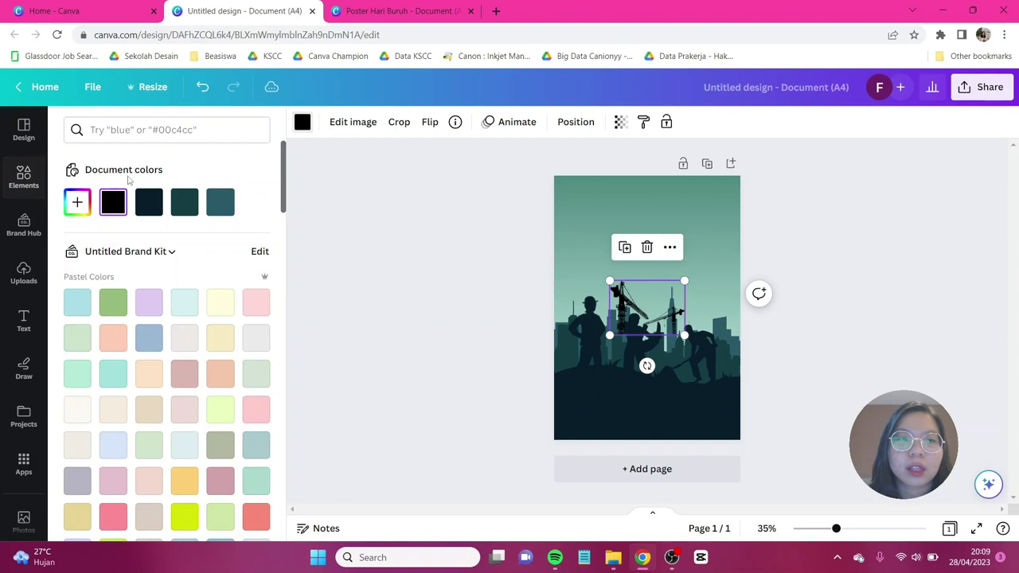
{"action": "left_click", "coordinate": [76, 202]}
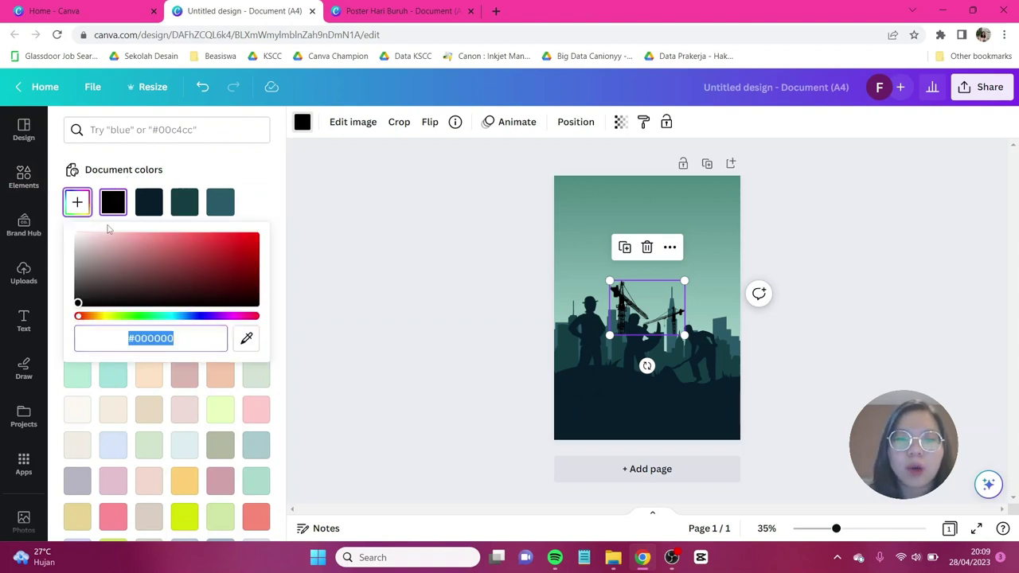
{"action": "type", "text": "#50"}
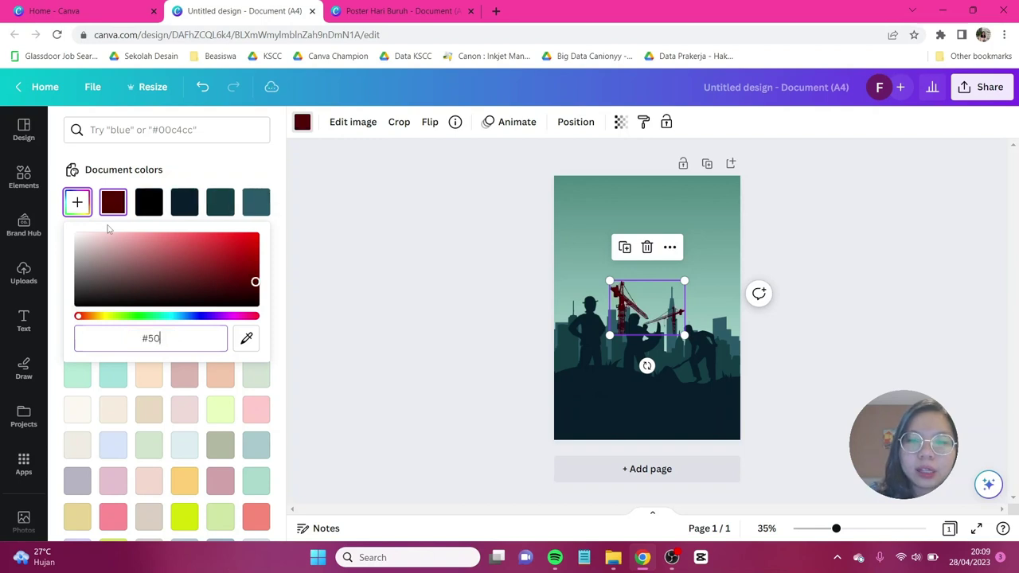
{"action": "type", "text": "86"}
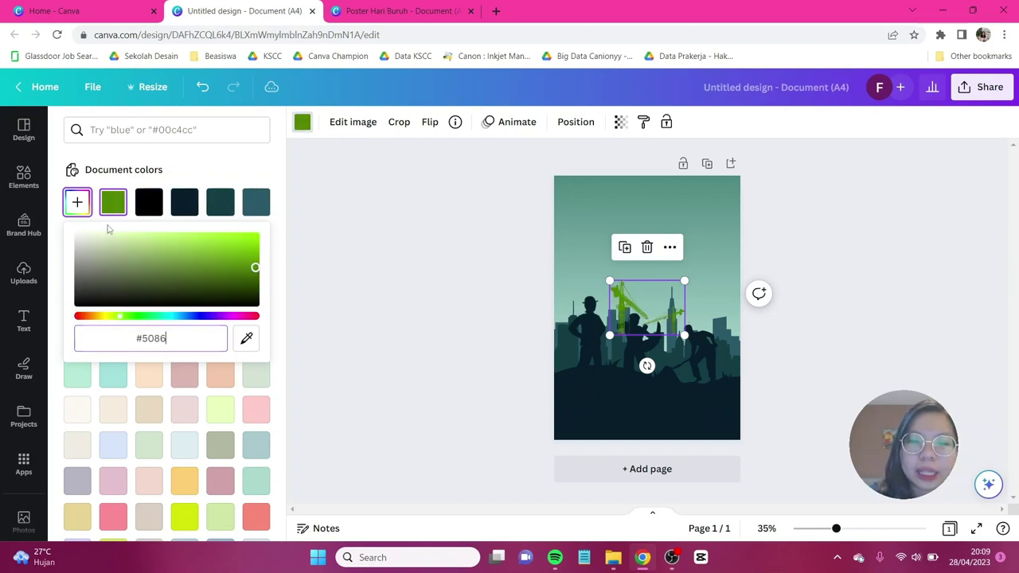
{"action": "type", "text": "96"}
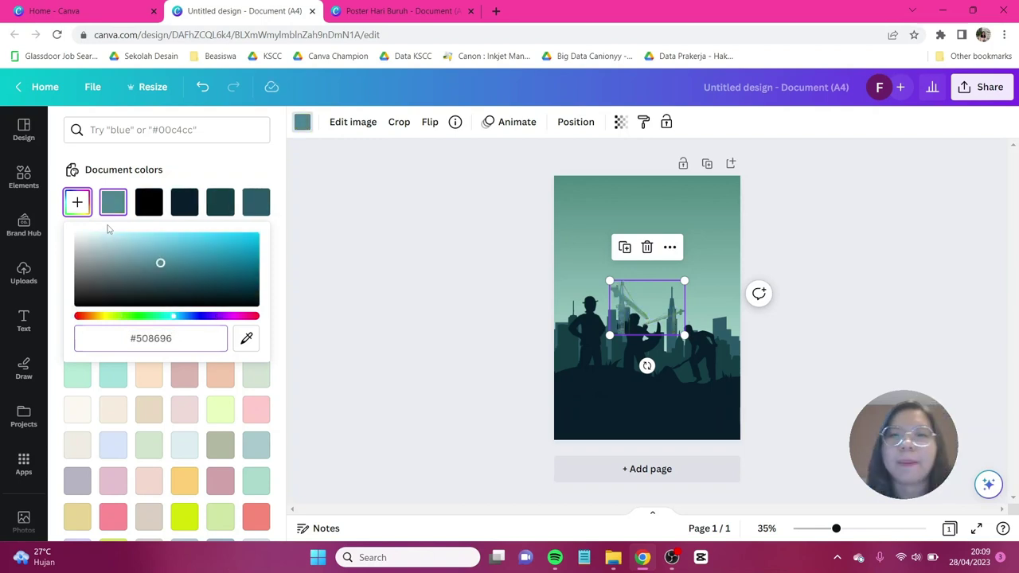
{"action": "left_click", "coordinate": [633, 293]}
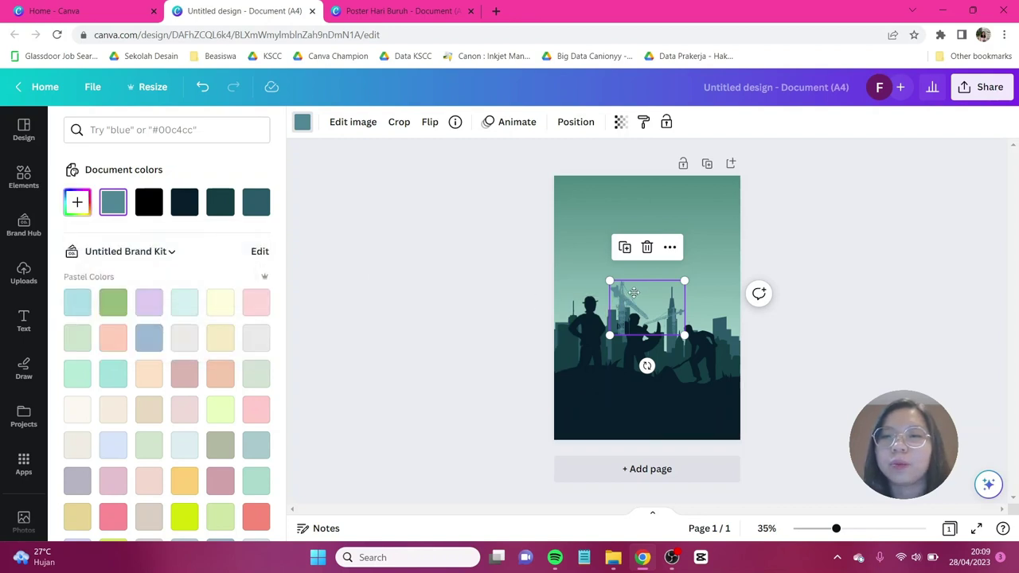
- Place the cranes over the page's right edge above the digging worker and send them to the back
{"action": "left_click_drag", "start_coordinate": [634, 292], "coordinate": [693, 298]}
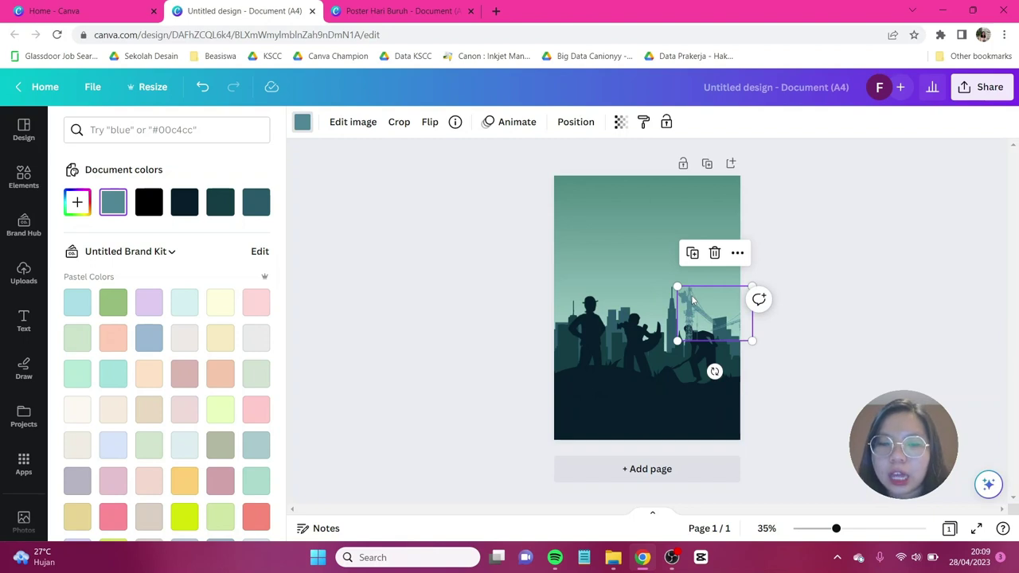
{"action": "left_click", "coordinate": [589, 124]}
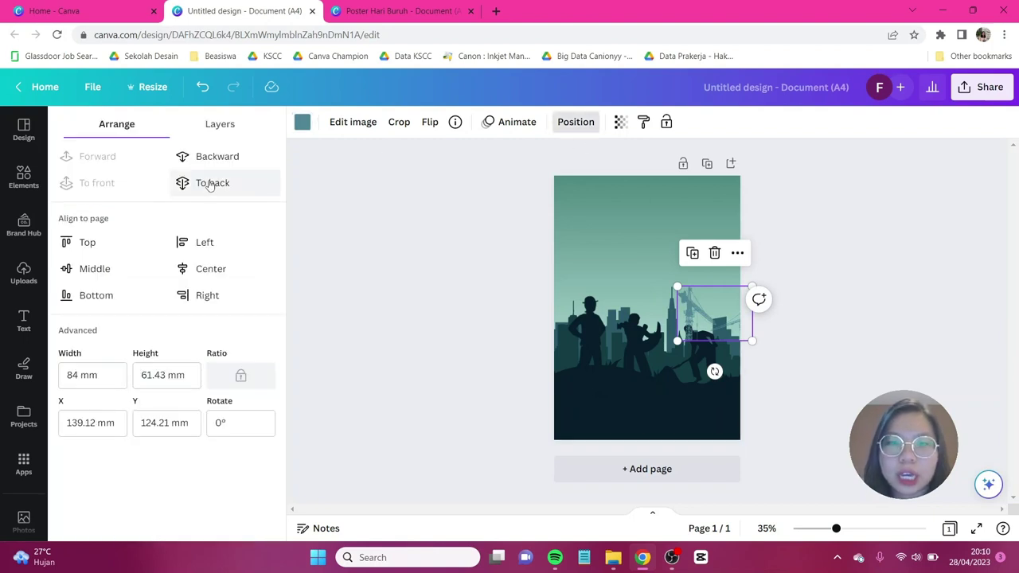
{"action": "left_click", "coordinate": [210, 184]}
- Duplicate the cranes, place the copy partly off the page's left edge, send it to the back and deselect it
{"action": "left_click_drag", "start_coordinate": [711, 312], "coordinate": [548, 294]}
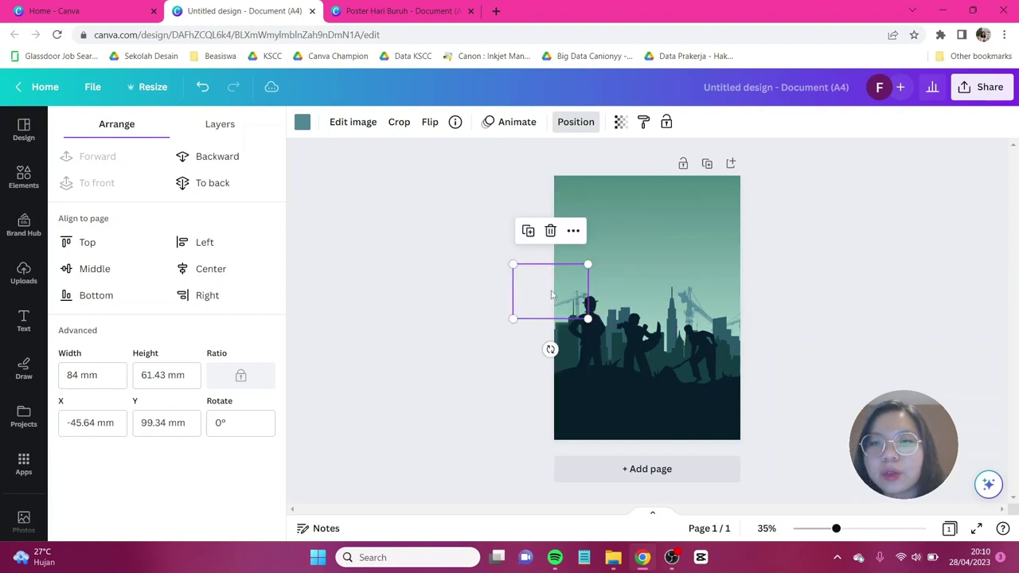
{"action": "left_click", "coordinate": [231, 182]}
{"action": "left_click", "coordinate": [824, 354]}
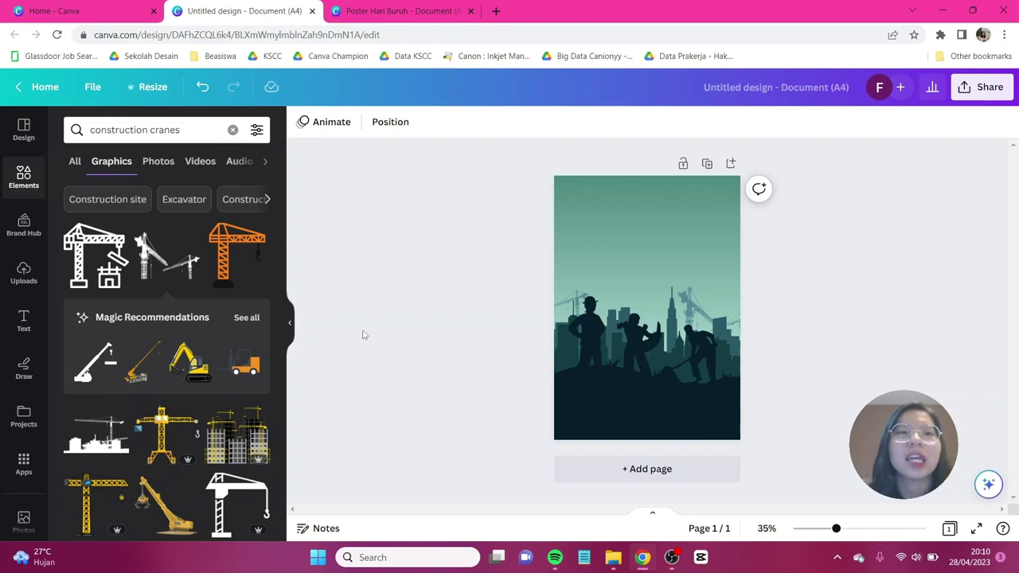
- Search the graphics for "cloud" and add the dark grey cloudy sky with a treeline along its bottom
{"action": "left_click", "coordinate": [204, 132]}
{"action": "key", "text": "ctrl+a"}
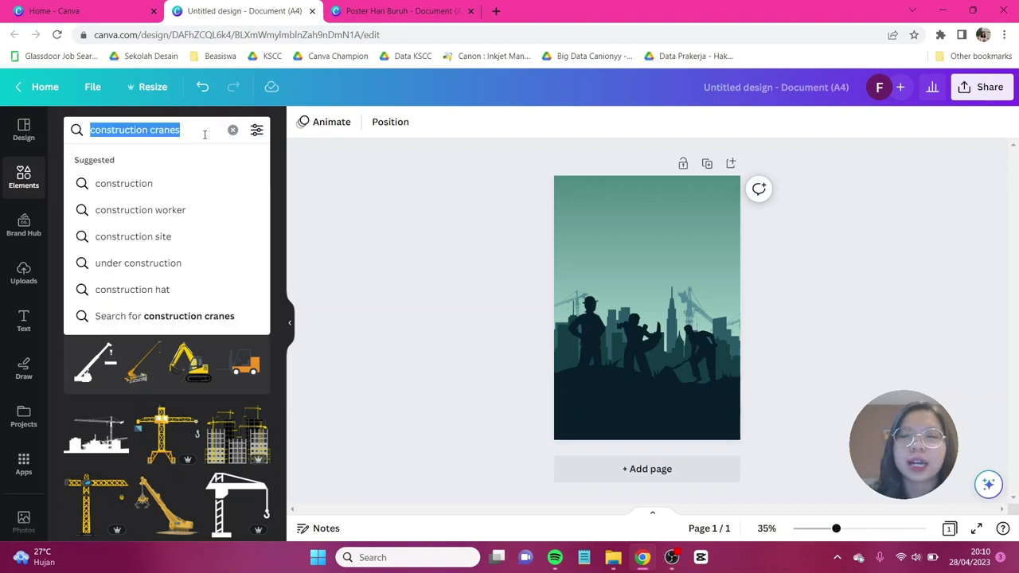
{"action": "type", "text": "cloud"}
{"action": "key", "text": "Return"}
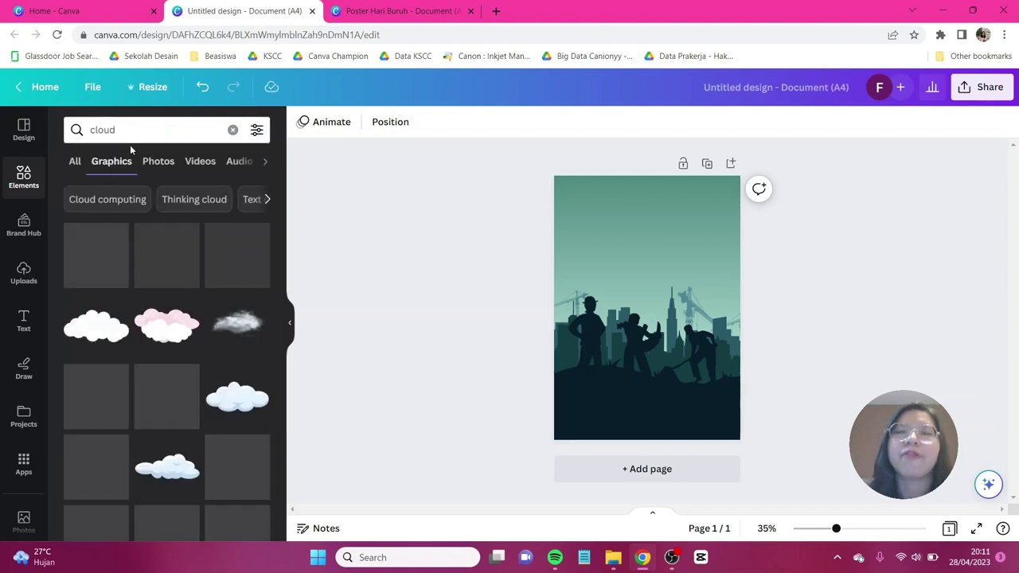
{"action": "scroll", "coordinate": [160, 253], "scroll_direction": "down", "scroll_amount": 3}
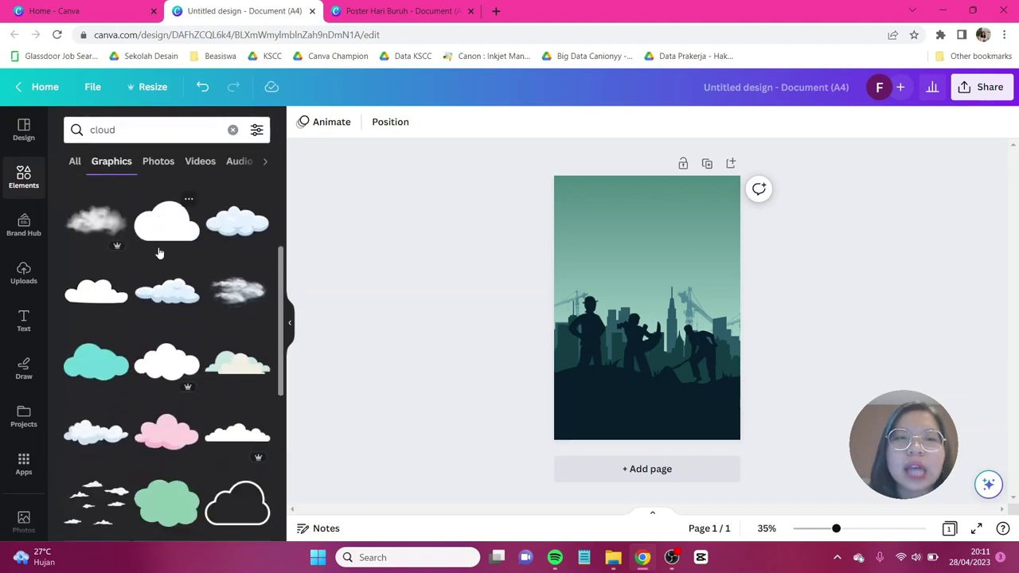
{"action": "scroll", "coordinate": [159, 254], "scroll_direction": "down", "scroll_amount": 5}
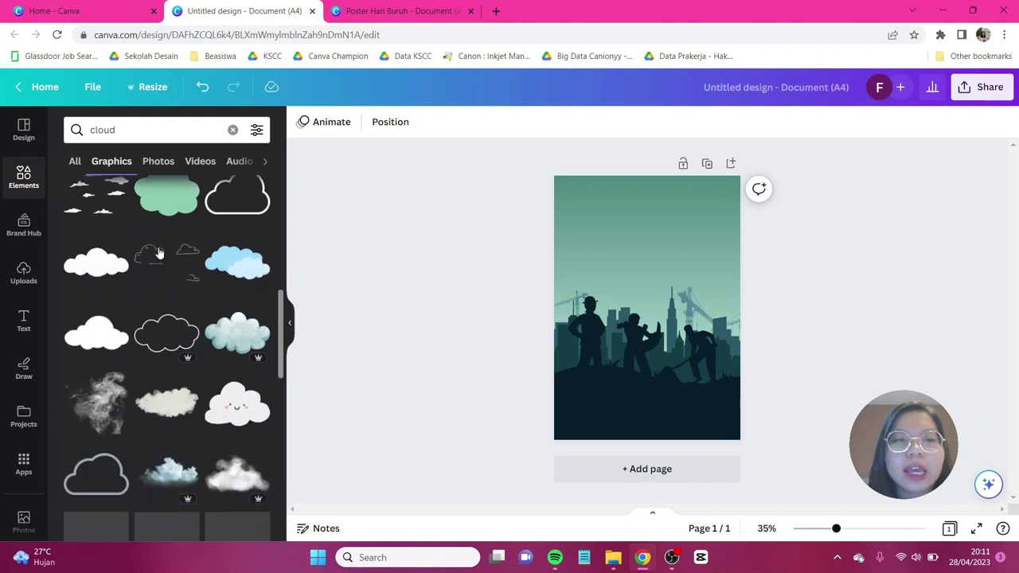
{"action": "scroll", "coordinate": [159, 253], "scroll_direction": "down", "scroll_amount": 3}
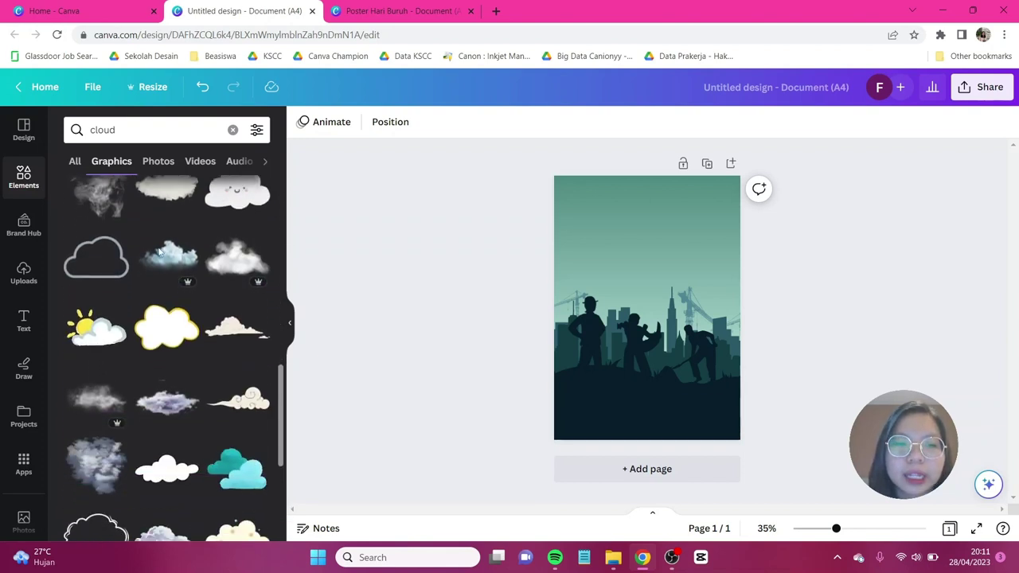
{"action": "scroll", "coordinate": [160, 253], "scroll_direction": "down", "scroll_amount": 3}
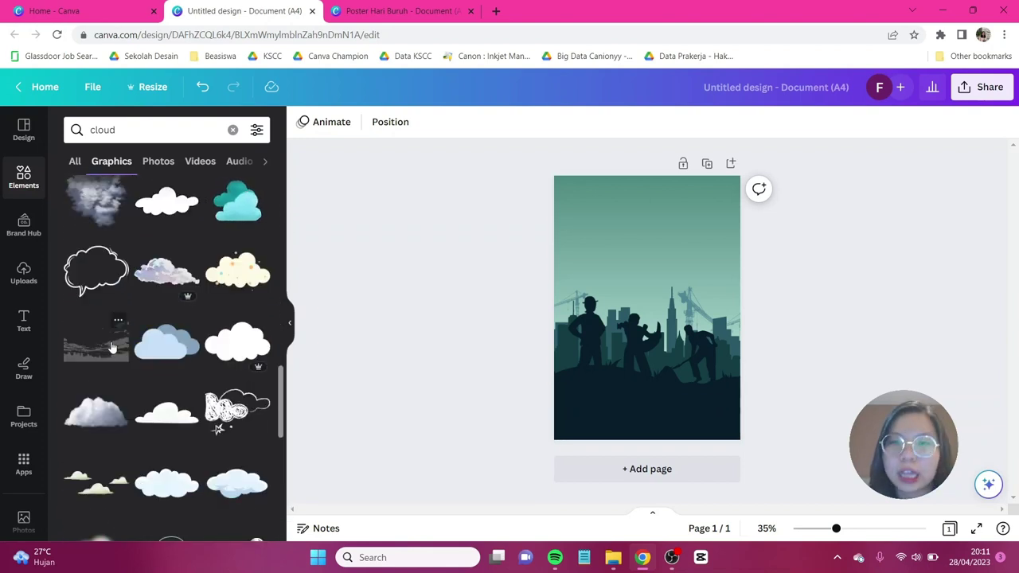
{"action": "left_click", "coordinate": [112, 348]}
- Move the cloud graphic to the upper left of the poster and crop off the treeline strip at its bottom
{"action": "left_click_drag", "start_coordinate": [645, 339], "coordinate": [604, 252]}
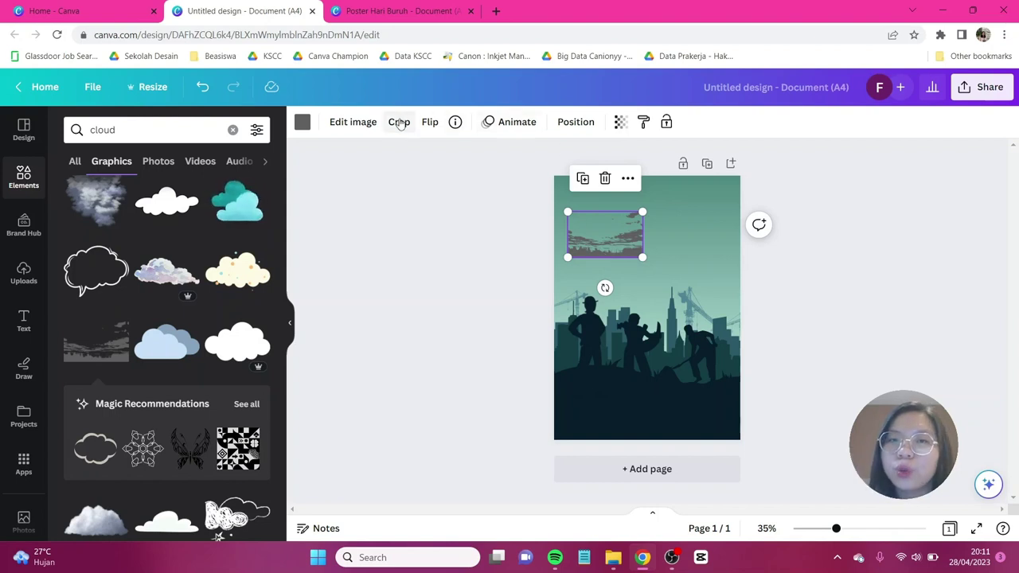
{"action": "left_click", "coordinate": [398, 121]}
{"action": "left_click_drag", "start_coordinate": [636, 254], "coordinate": [643, 246]}
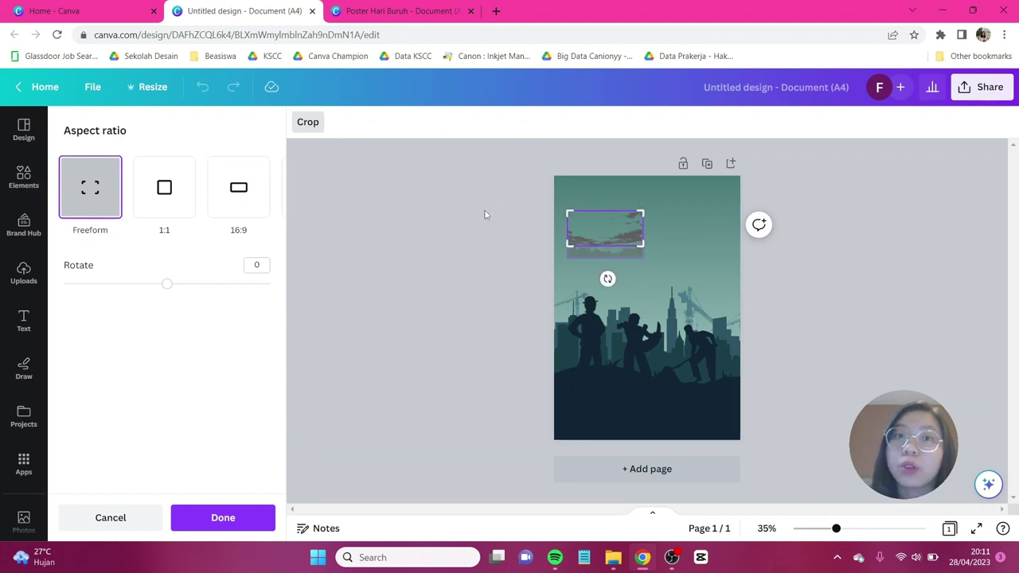
{"action": "left_click", "coordinate": [250, 521]}
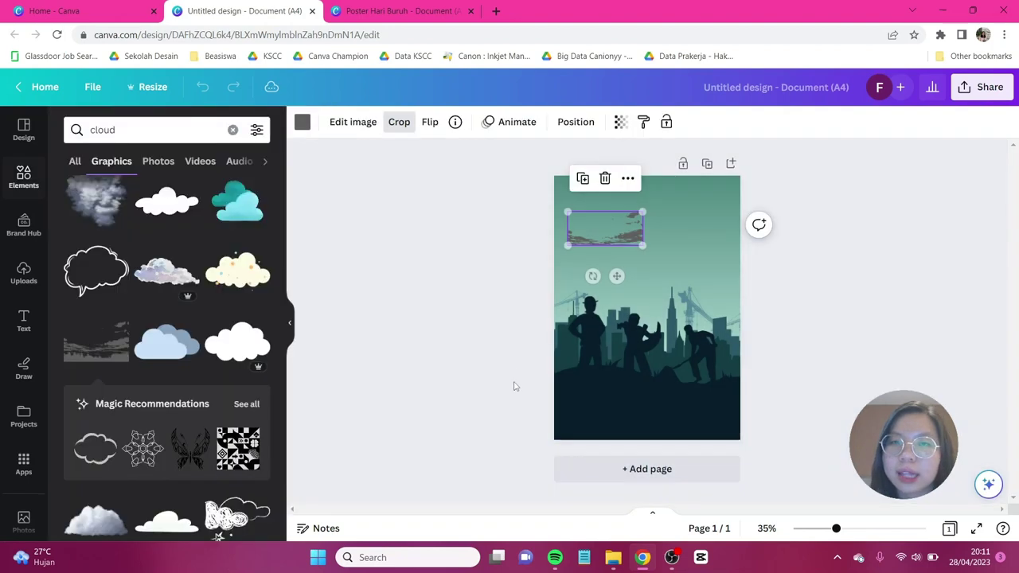
- Recolour the clouds black (#000000) and lower their opacity so they appear as a faint shade over the sky
{"action": "left_click", "coordinate": [301, 124]}
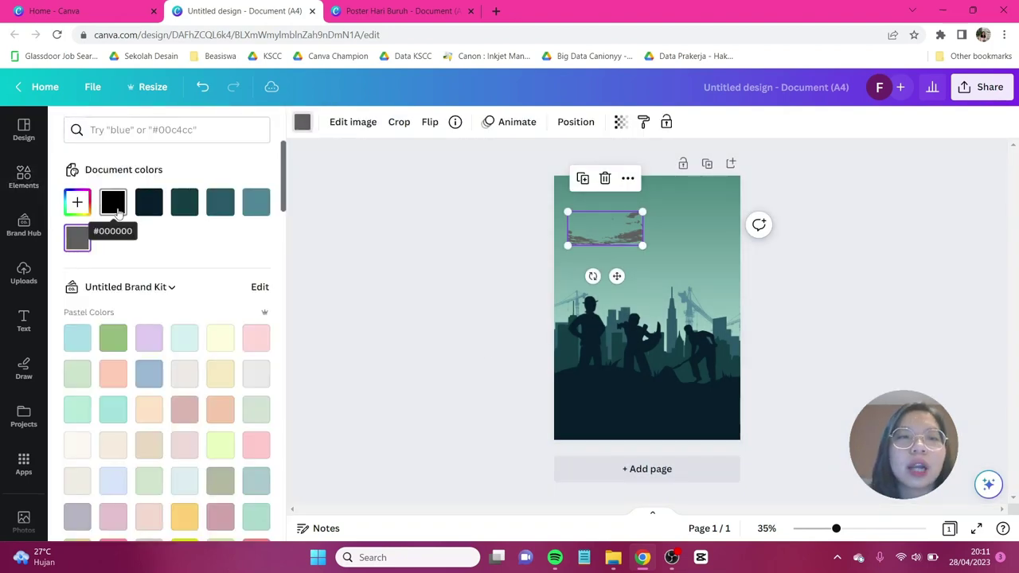
{"action": "left_click", "coordinate": [114, 204]}
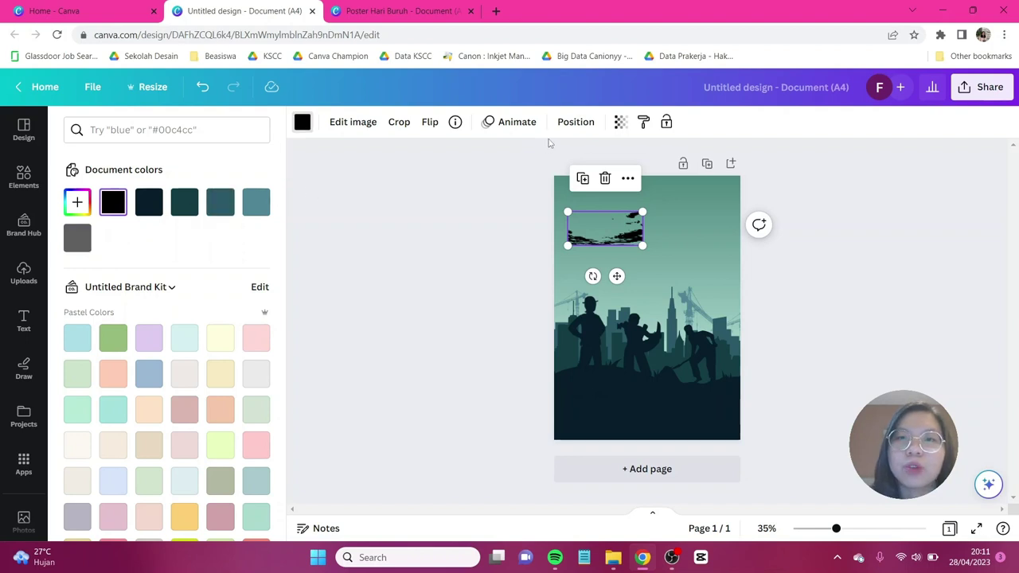
{"action": "left_click", "coordinate": [621, 124]}
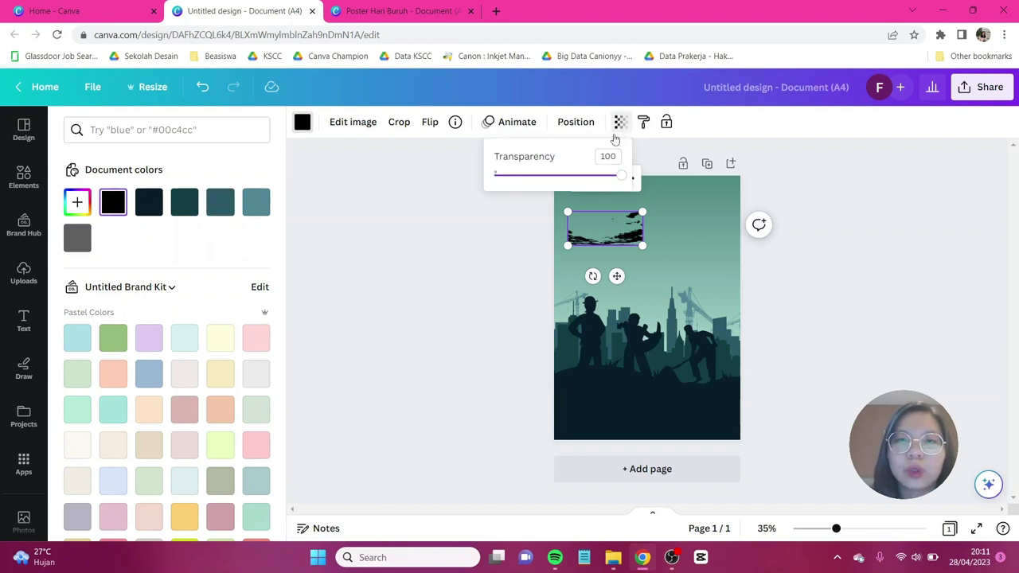
{"action": "left_click_drag", "start_coordinate": [512, 179], "coordinate": [515, 178]}
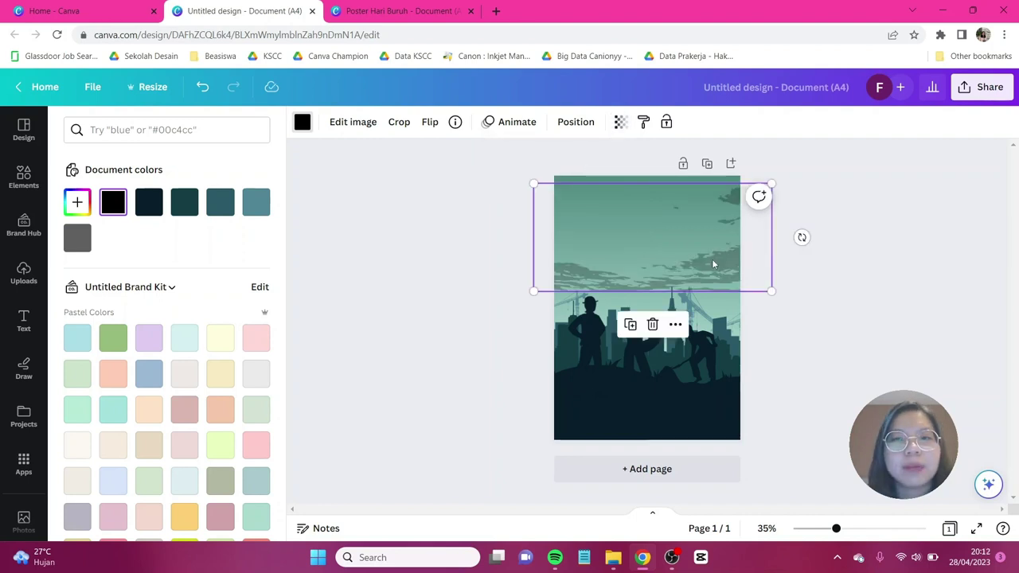
- Enlarge the clouds to about 267 × 121 mm, flip them horizontally and centre them across the page above the skyline
{"action": "left_click_drag", "start_coordinate": [712, 259], "coordinate": [686, 245]}
{"action": "left_click", "coordinate": [429, 122]}
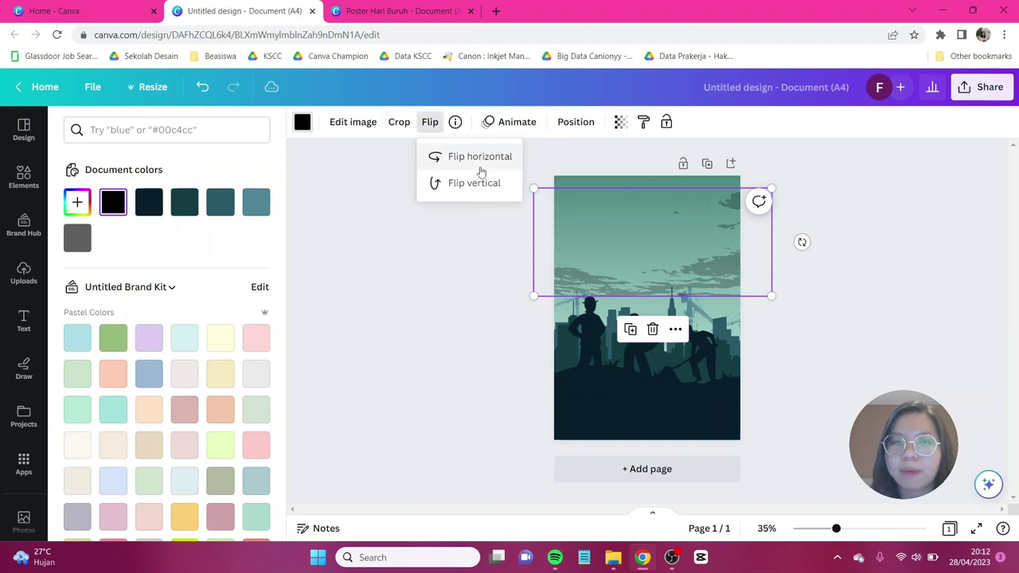
{"action": "left_click", "coordinate": [479, 157]}
{"action": "left_click_drag", "start_coordinate": [669, 244], "coordinate": [687, 268]}
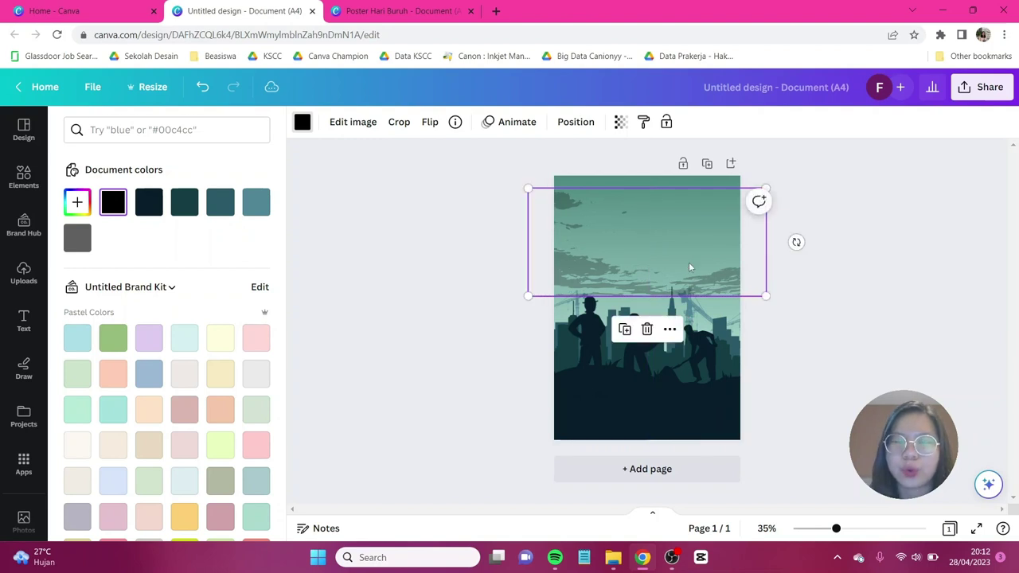
- Send the clouds to the back, behind the skylines, cranes and workers, and deselect them
{"action": "left_click", "coordinate": [587, 124]}
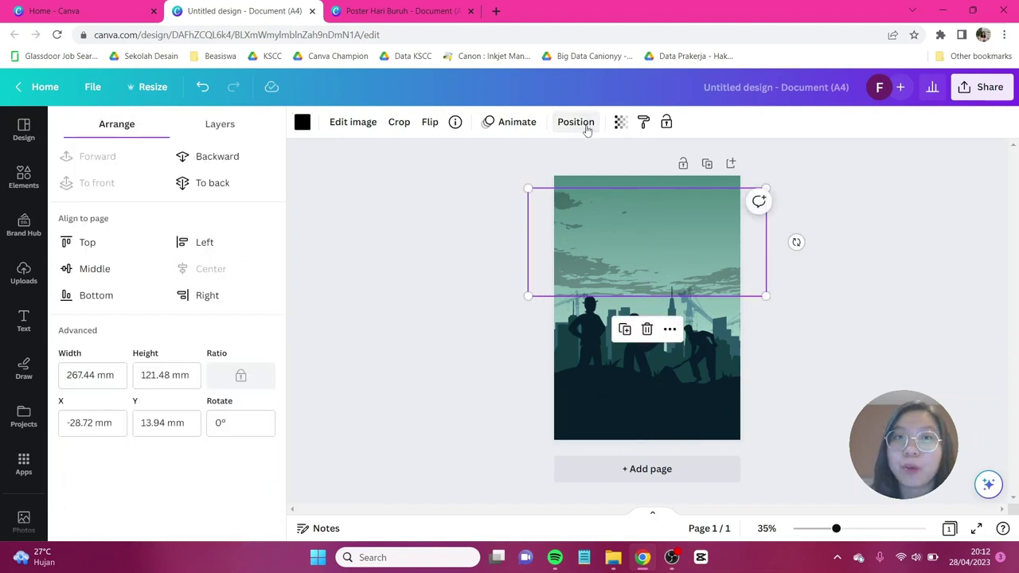
{"action": "left_click", "coordinate": [213, 183]}
{"action": "left_click", "coordinate": [851, 279]}
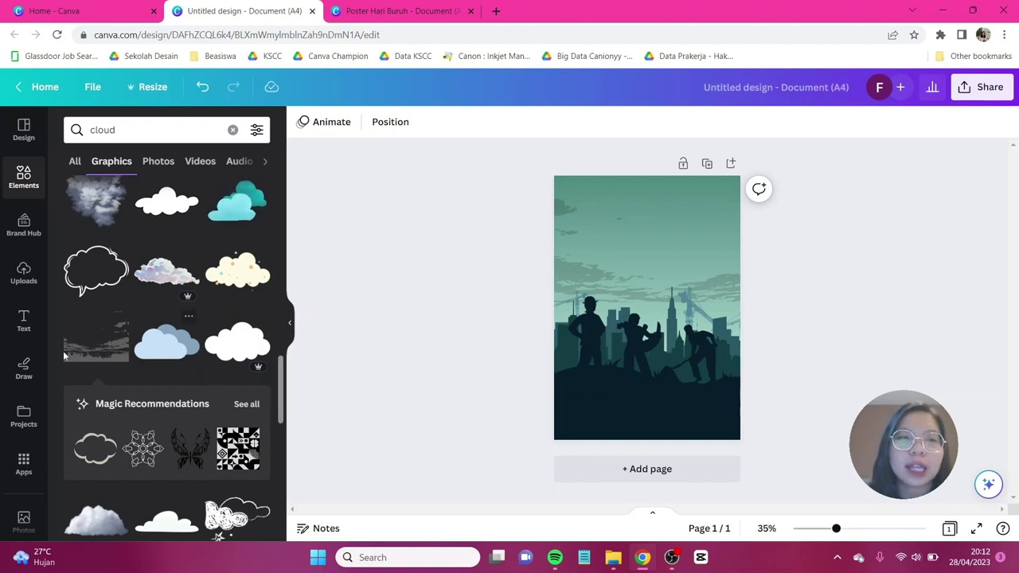
- Add a subheading to the poster that reads "Selamat Hari"
{"action": "left_click", "coordinate": [11, 318]}
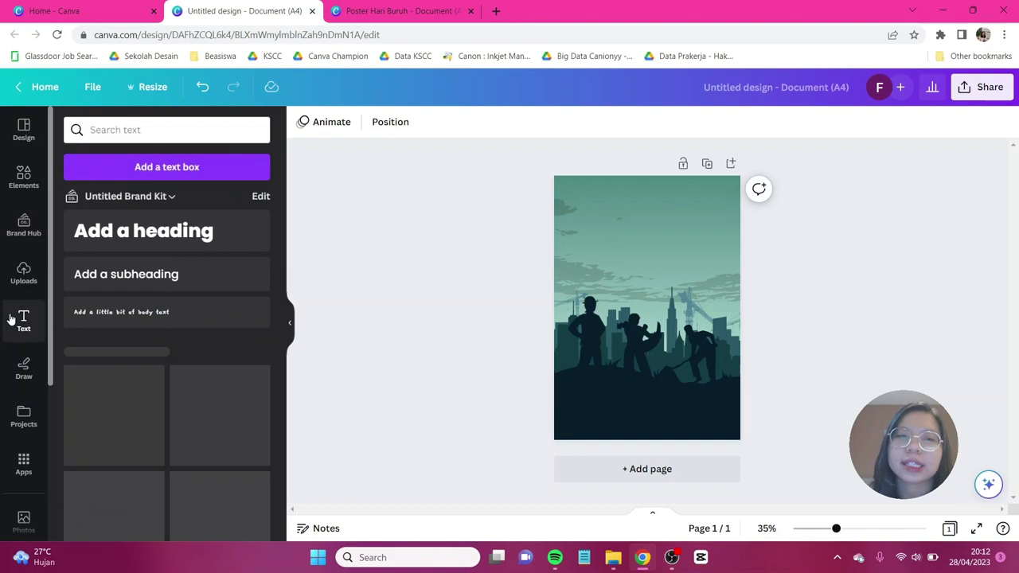
{"action": "left_click", "coordinate": [132, 273]}
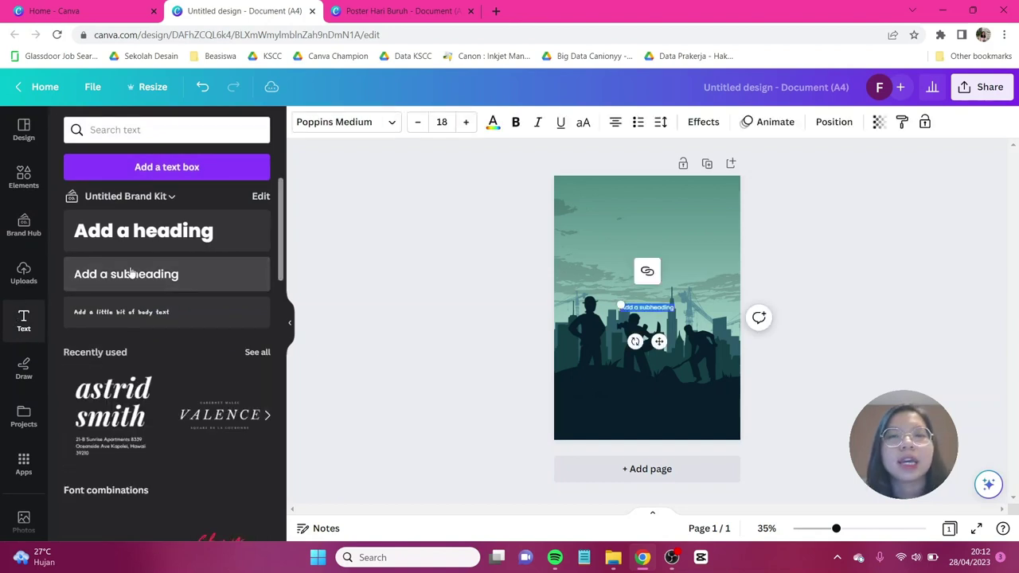
{"action": "type", "text": "Selamat H"}
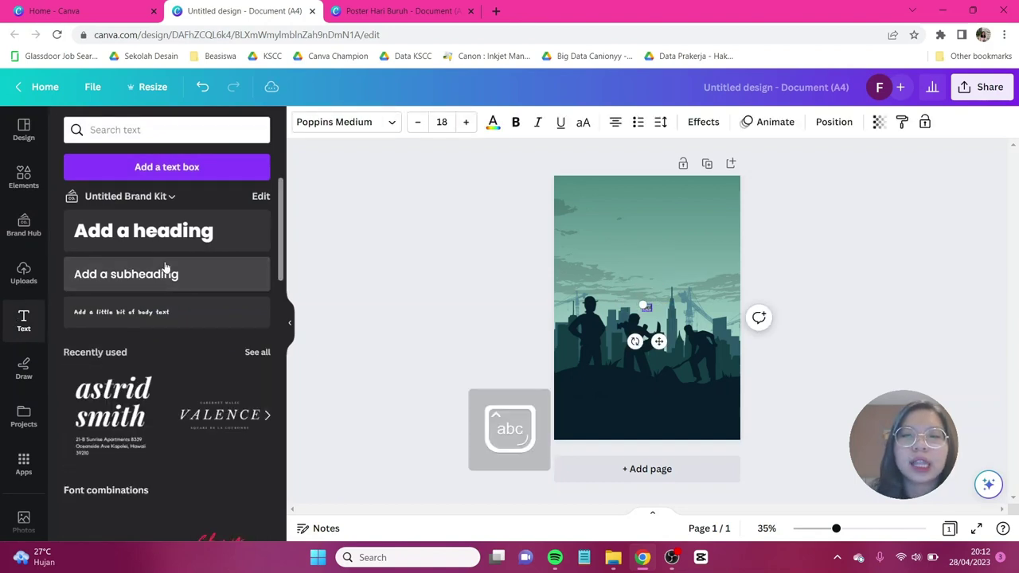
{"action": "type", "text": "ari"}
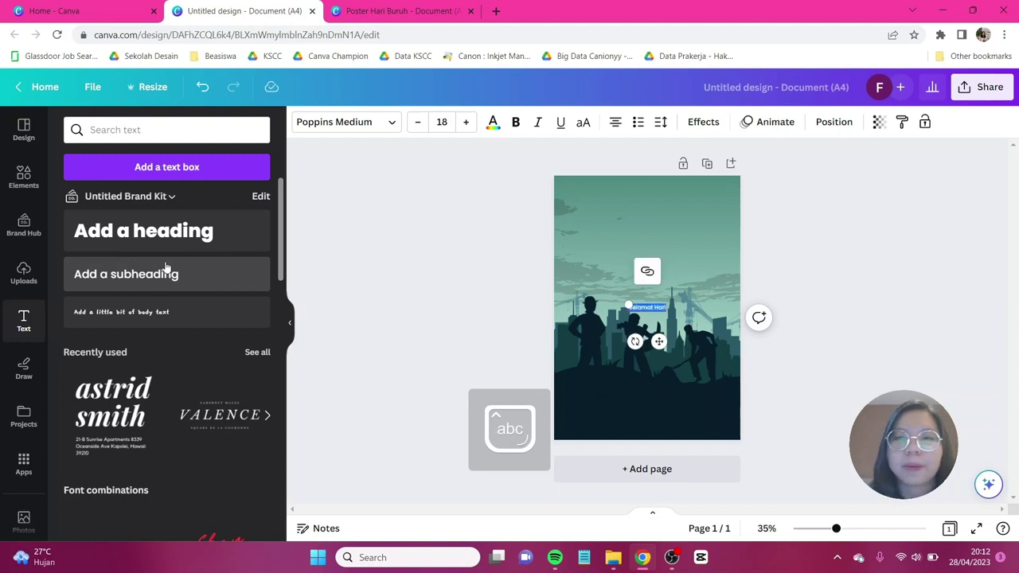
- Change the font of the "Selamat Hari" text to DM Sans
{"action": "left_click", "coordinate": [362, 123]}
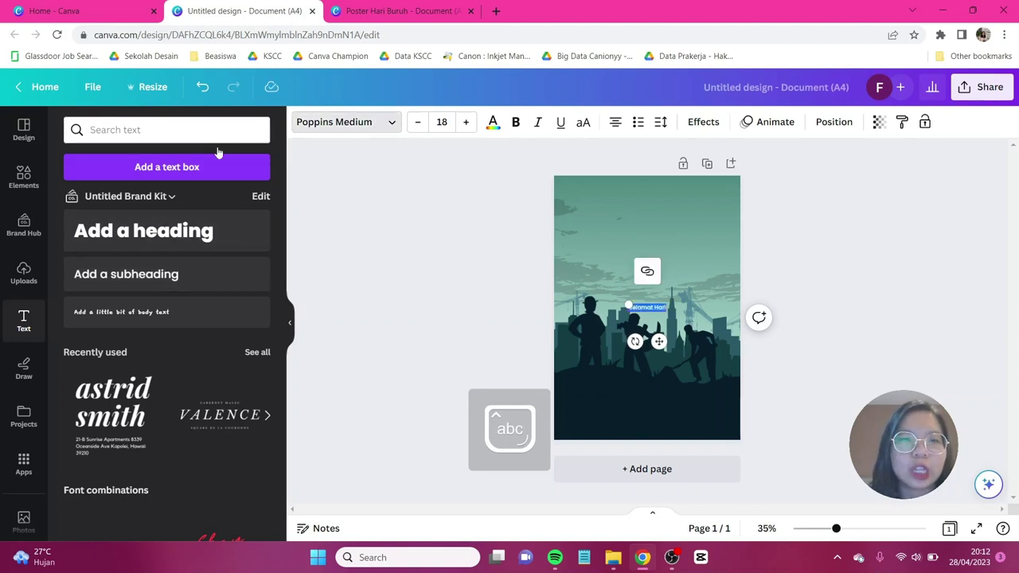
{"action": "type", "text": "dm sans"}
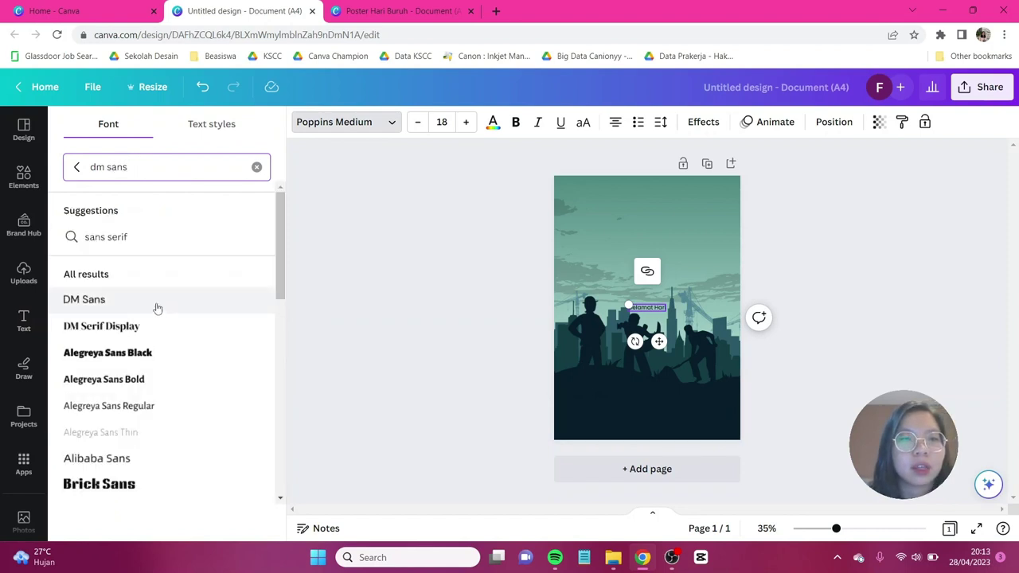
{"action": "left_click", "coordinate": [168, 303]}
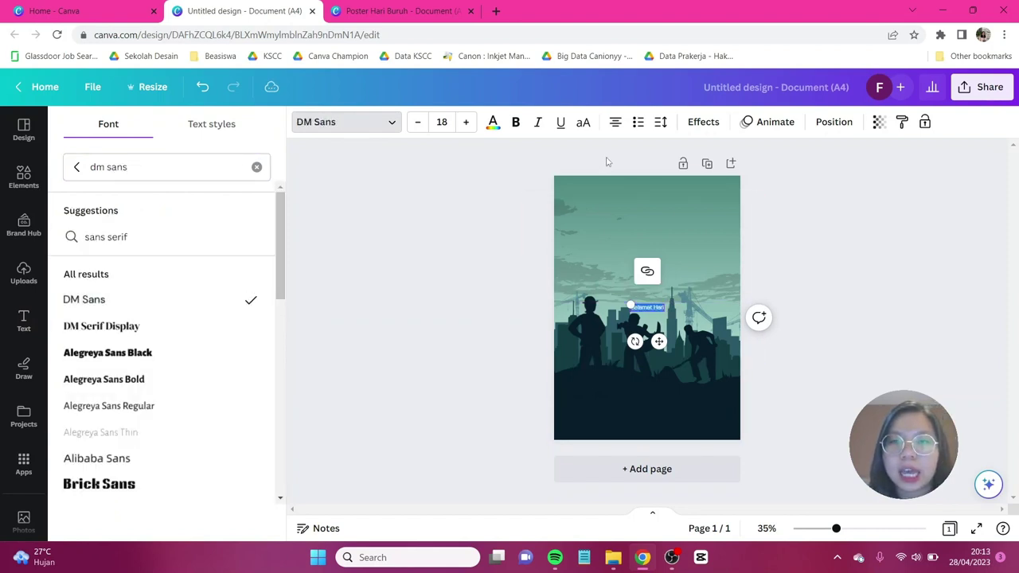
- Change the "Selamat Hari" text colour to white (#FFFFFF)
{"action": "left_click", "coordinate": [493, 122]}
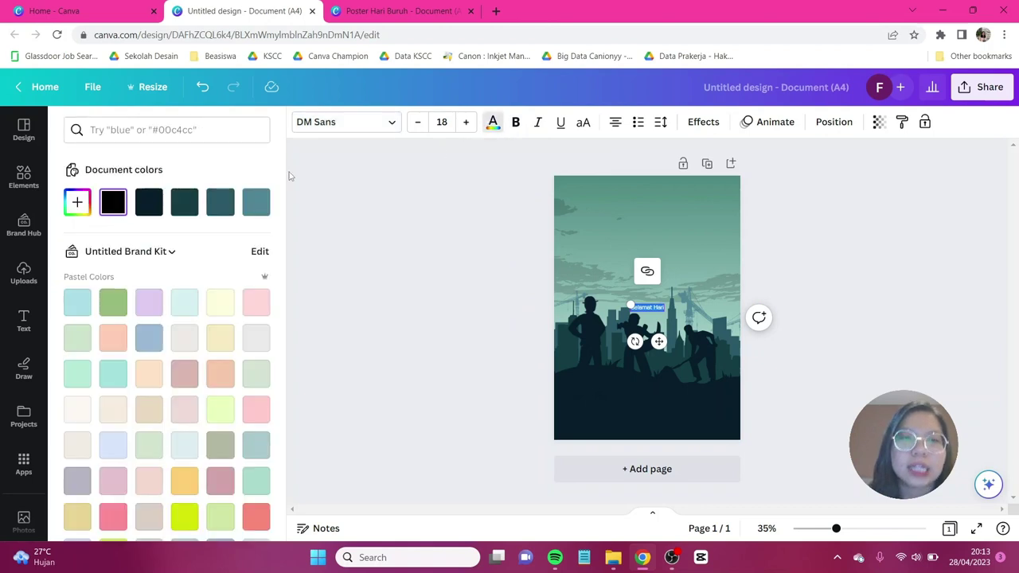
{"action": "left_click", "coordinate": [77, 204]}
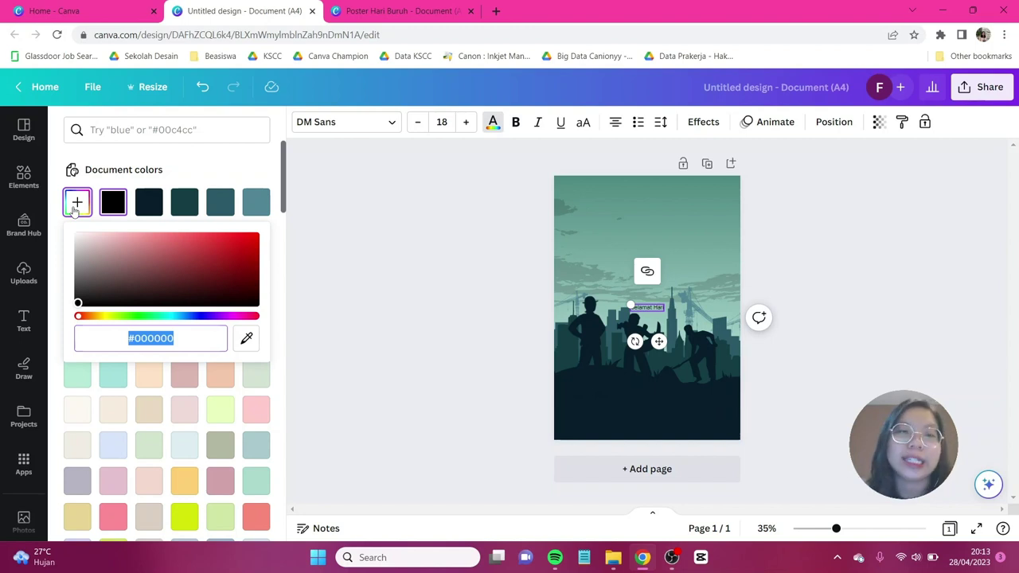
{"action": "left_click_drag", "start_coordinate": [158, 295], "coordinate": [76, 236]}
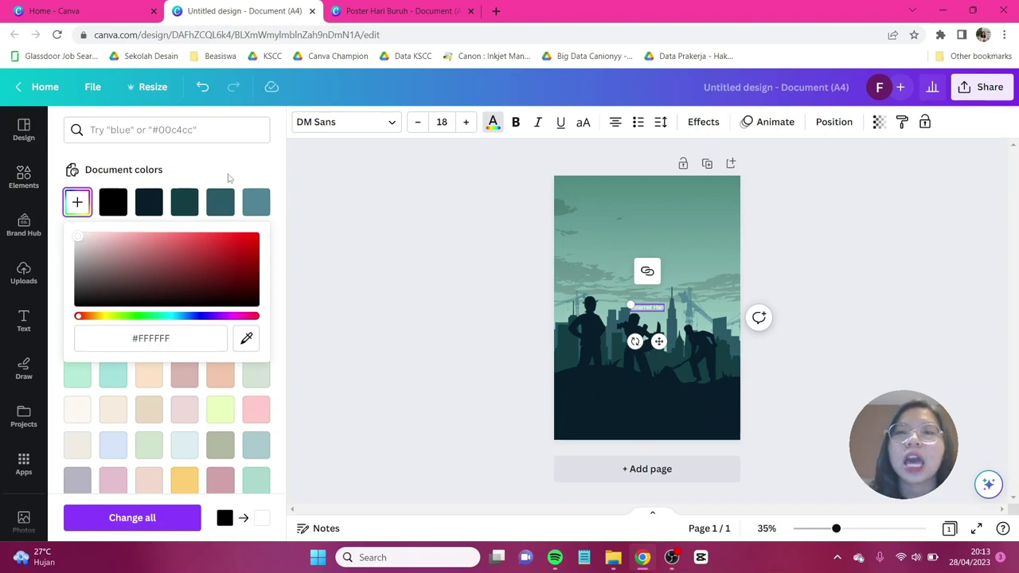
- Widen the letter spacing of "Selamat Hari" to 229 and move the text up into the sky near the top of the page
{"action": "left_click", "coordinate": [661, 124]}
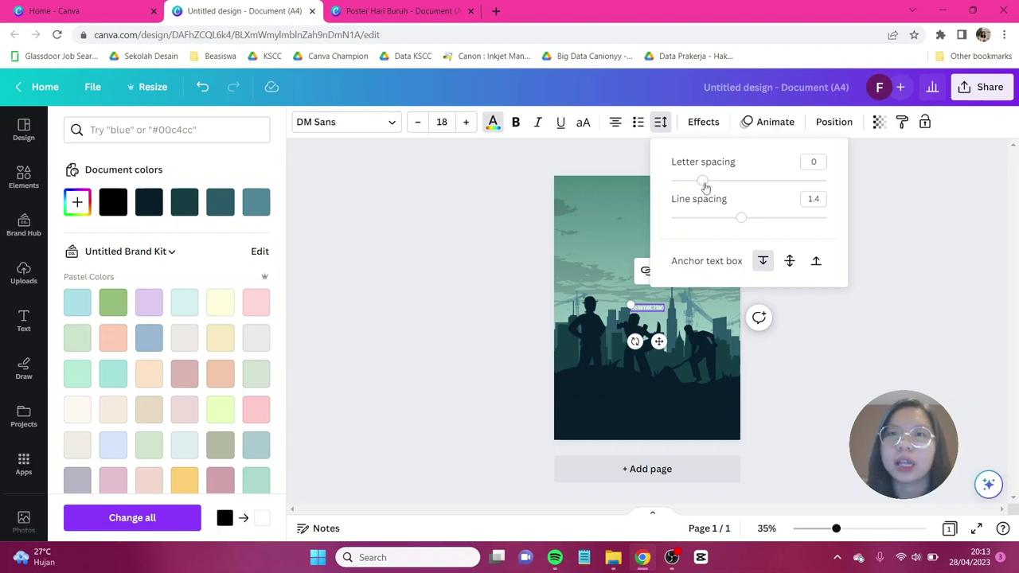
{"action": "left_click_drag", "start_coordinate": [705, 183], "coordinate": [739, 184]}
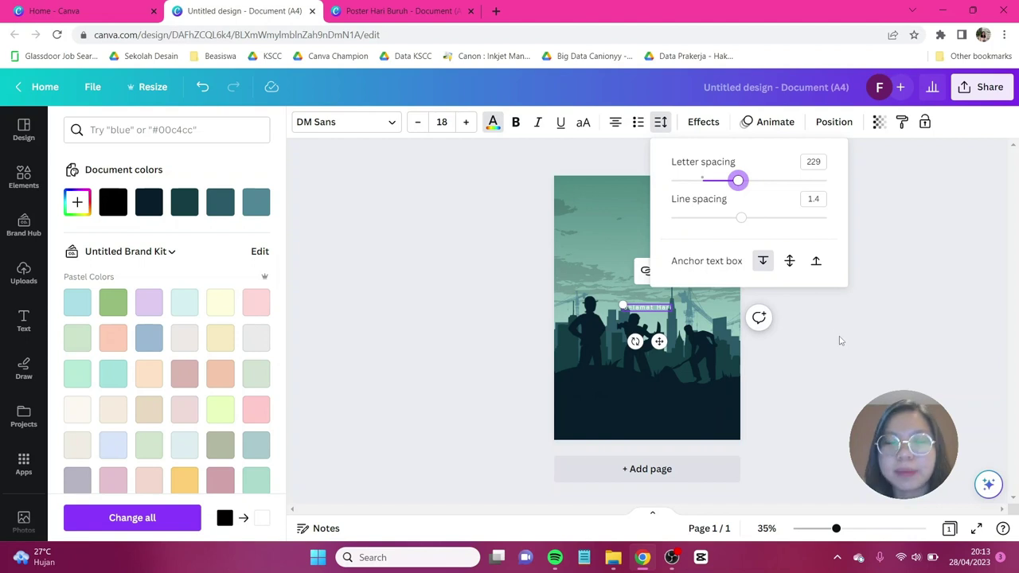
{"action": "left_click", "coordinate": [839, 341]}
{"action": "left_click_drag", "start_coordinate": [658, 342], "coordinate": [658, 243]}
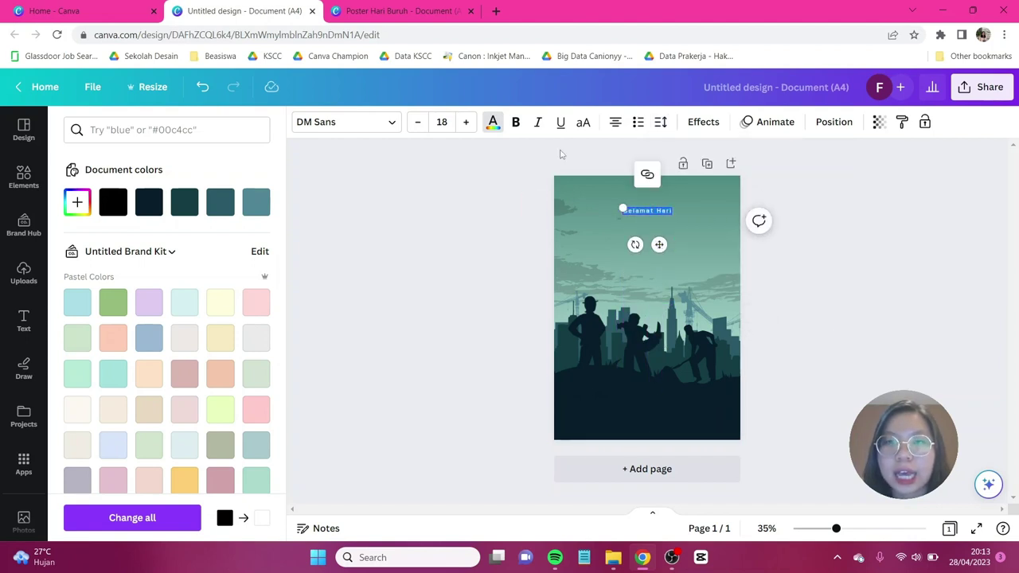
- Make "Selamat Hari" bold and set its letter spacing to 332
{"action": "left_click", "coordinate": [671, 129]}
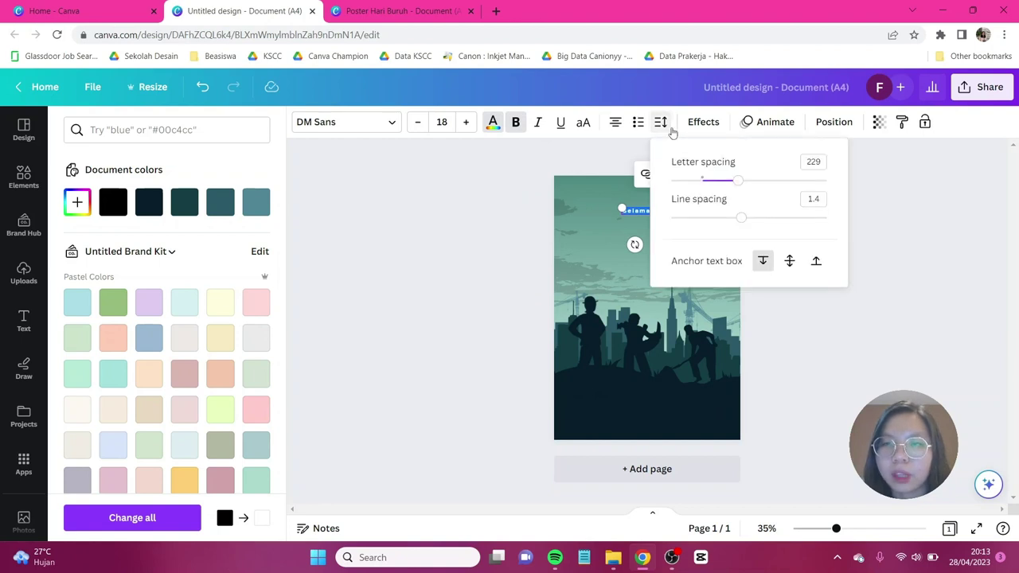
{"action": "left_click_drag", "start_coordinate": [737, 182], "coordinate": [753, 180]}
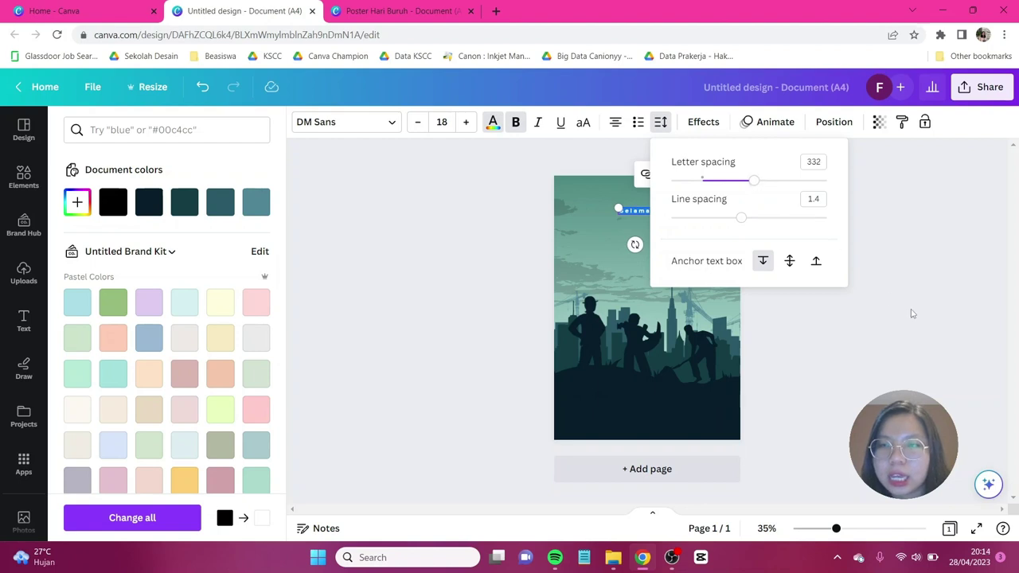
{"action": "left_click", "coordinate": [861, 305]}
- Enlarge "Selamat Hari" to font size 22.5 and centre it horizontally on the page
{"action": "scroll", "coordinate": [861, 305], "scroll_direction": "up", "scroll_amount": 2}
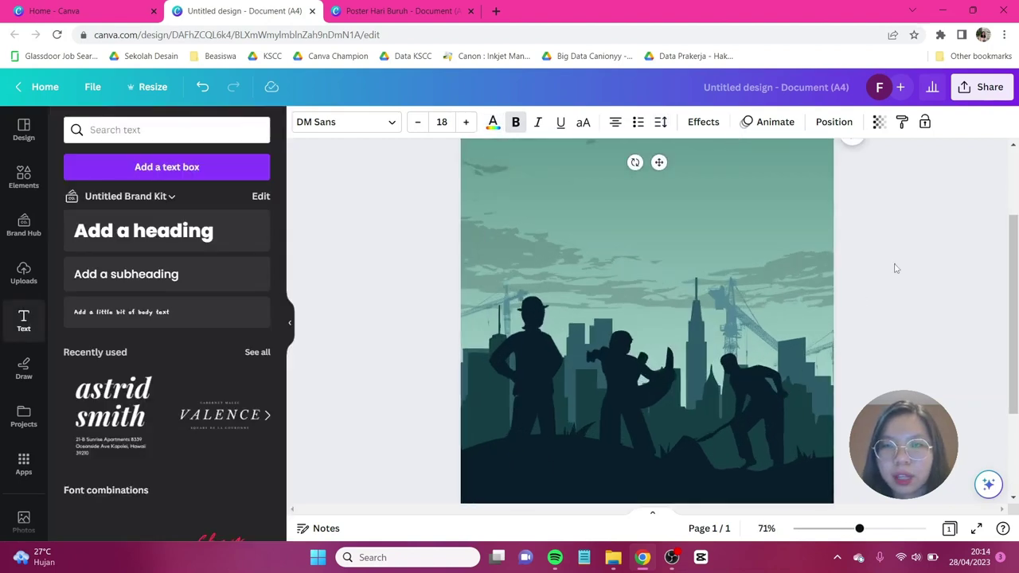
{"action": "left_click", "coordinate": [894, 268]}
{"action": "left_click", "coordinate": [714, 265]}
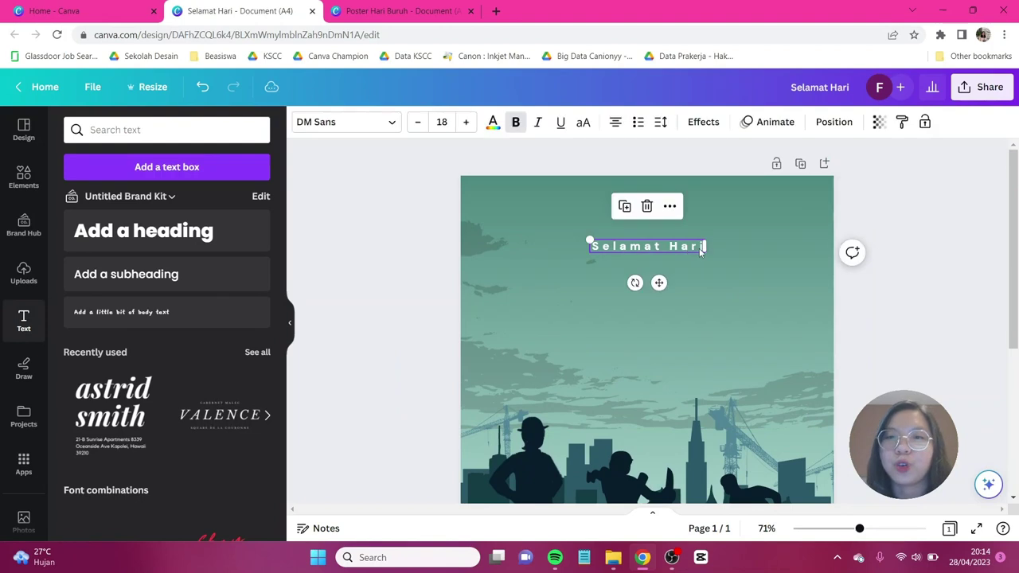
{"action": "left_click_drag", "start_coordinate": [706, 255], "coordinate": [662, 283]}
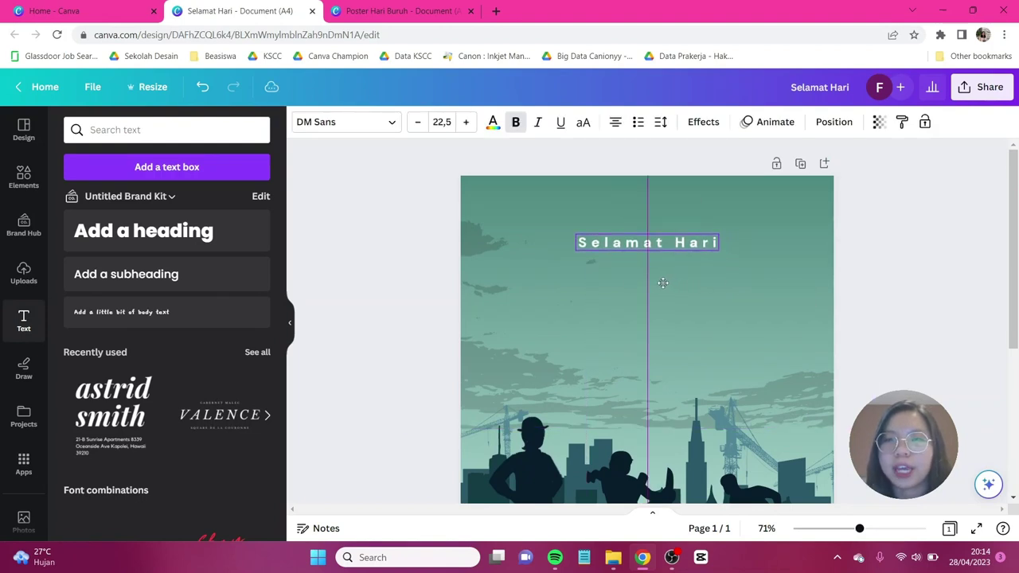
{"action": "left_click", "coordinate": [874, 265]}
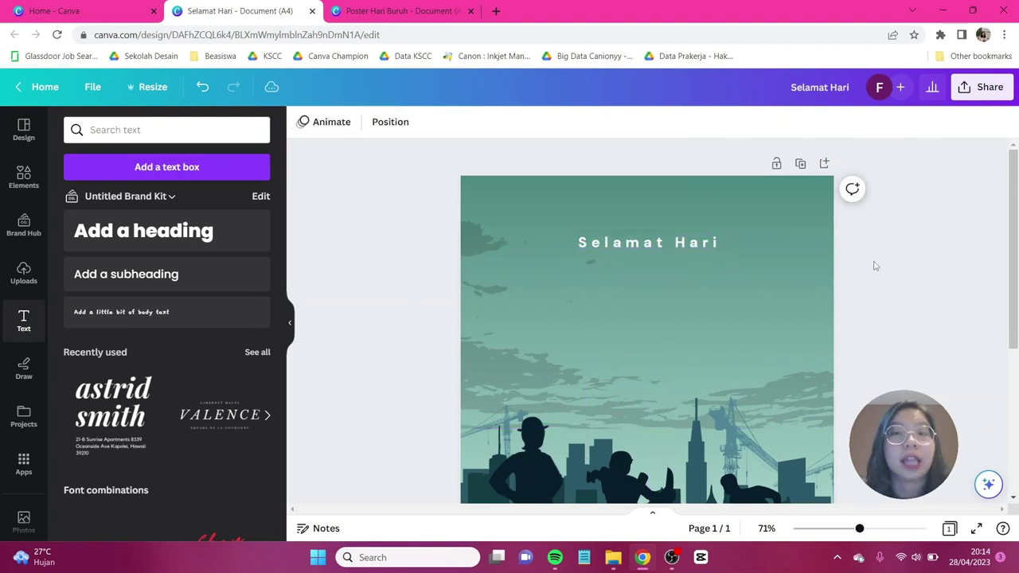
- Add a heading to the poster that reads "BURUH SEDUNIA"
{"action": "left_click", "coordinate": [206, 232]}
{"action": "key", "text": "BackSpace"}
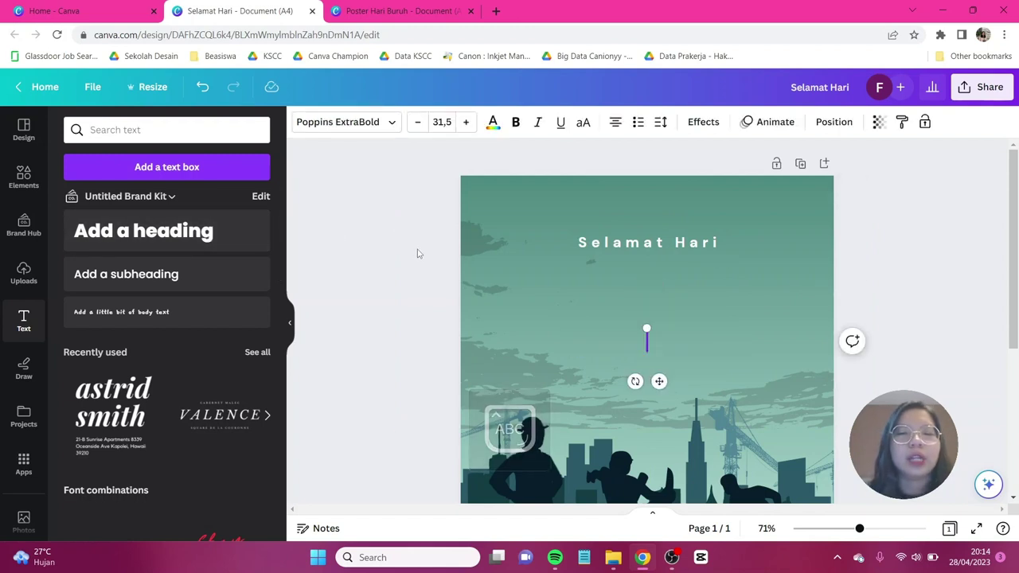
{"action": "type", "text": "BURUH SEDUNIA"}
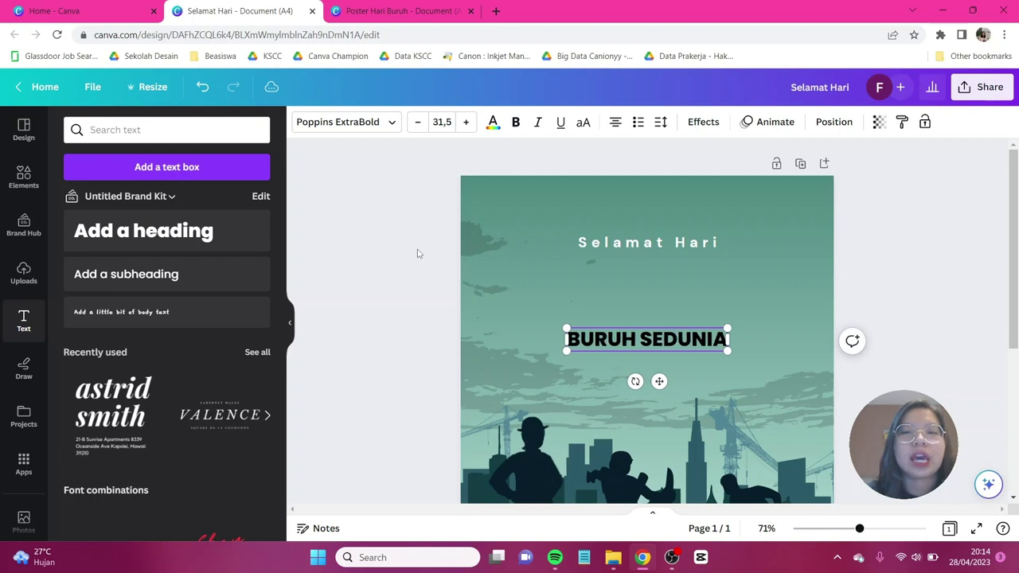
{"action": "key", "text": "ctrl+a"}
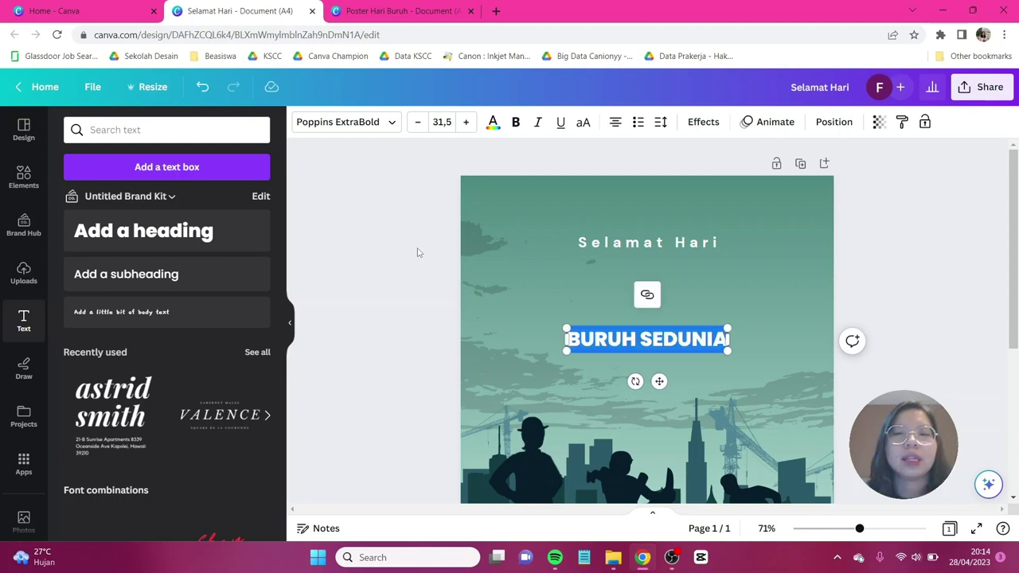
- Set the "BURUH SEDUNIA" font to Anton and enlarge it to size 79.6, centred directly beneath "Selamat Hari"
{"action": "left_click", "coordinate": [323, 127]}
{"action": "left_click", "coordinate": [165, 169]}
{"action": "triple_click", "coordinate": [165, 168]}
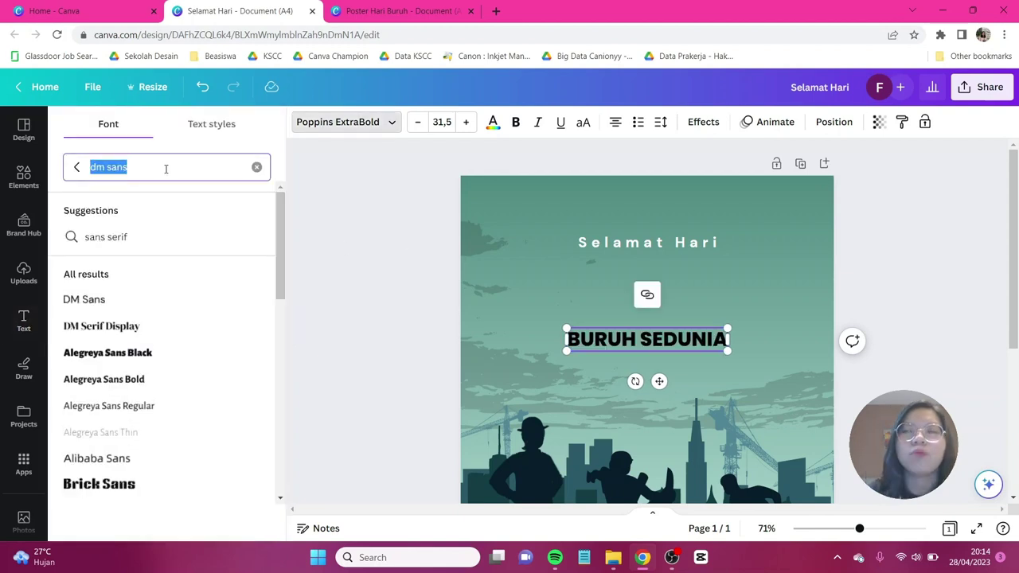
{"action": "type", "text": "ANTON"}
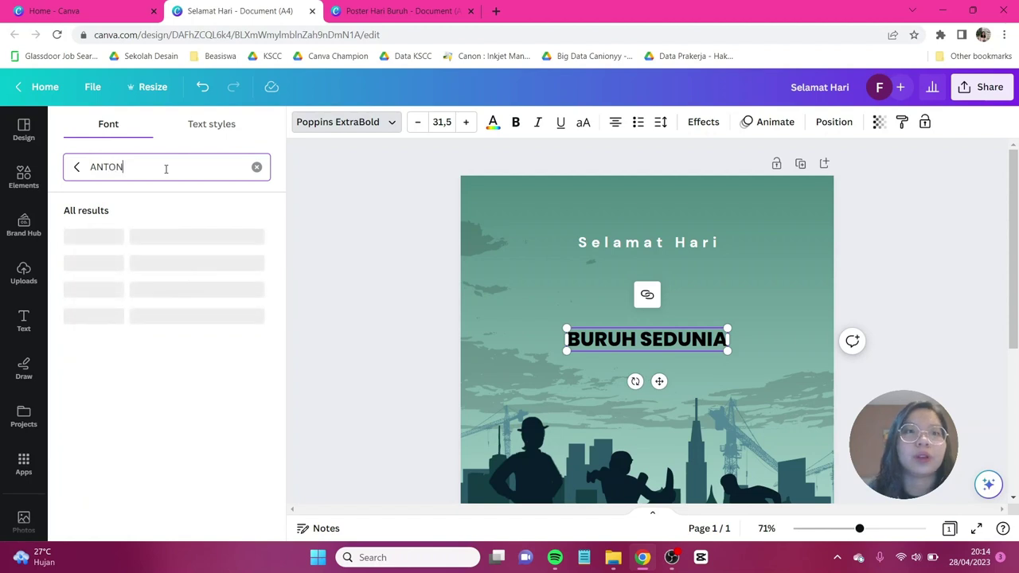
{"action": "key", "text": "Return"}
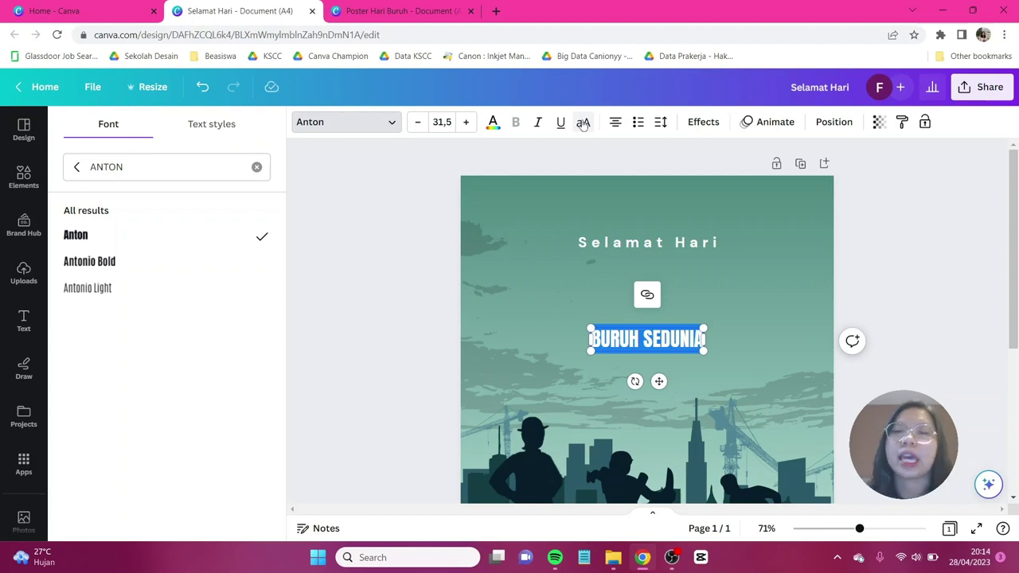
{"action": "key", "text": "ctrl+z"}
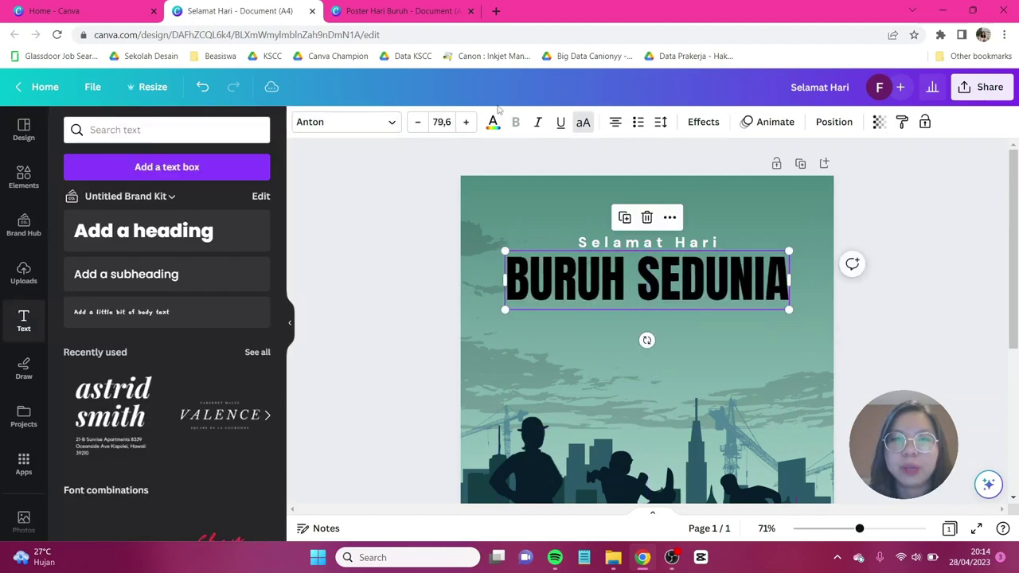
- Recolour the "BURUH SEDUNIA" heading with the document's white and deselect it
{"action": "left_click", "coordinate": [493, 122]}
{"action": "left_click", "coordinate": [79, 239]}
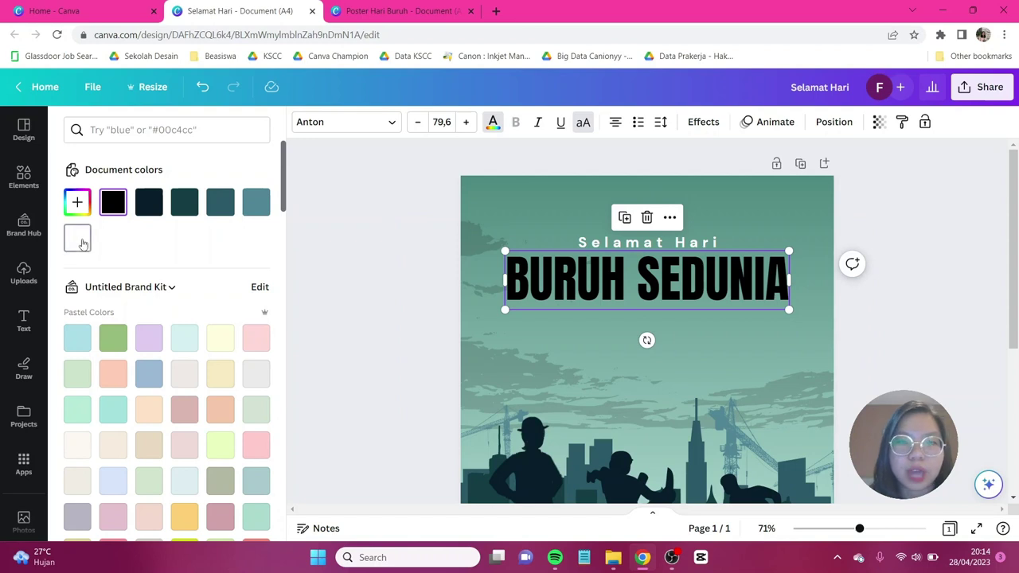
{"action": "key", "text": "Escape"}
{"action": "left_click", "coordinate": [895, 327]}
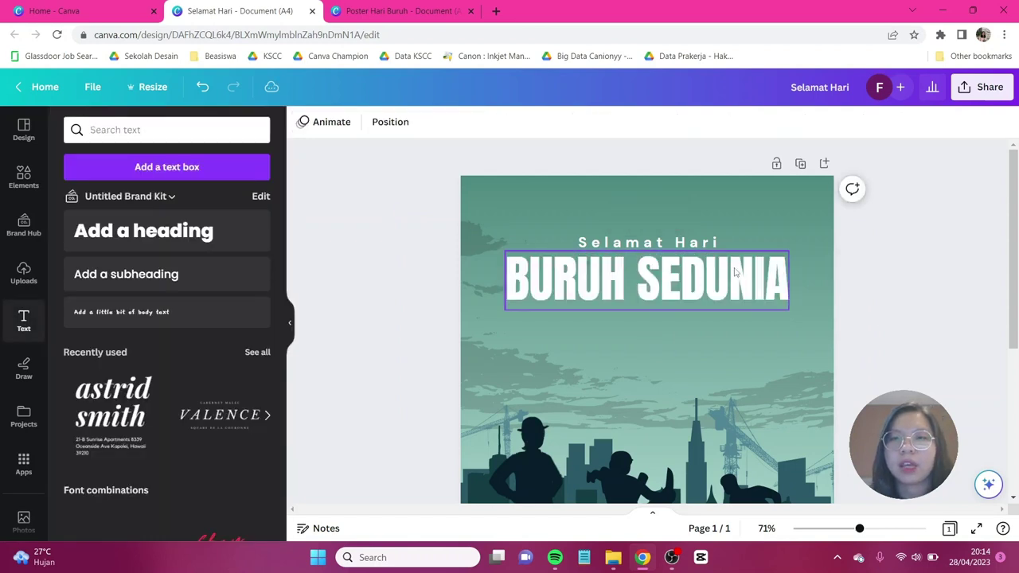
- Add a subheading to the poster that reads "1 May 2023 - #MAYDAY"
{"action": "left_click", "coordinate": [158, 274]}
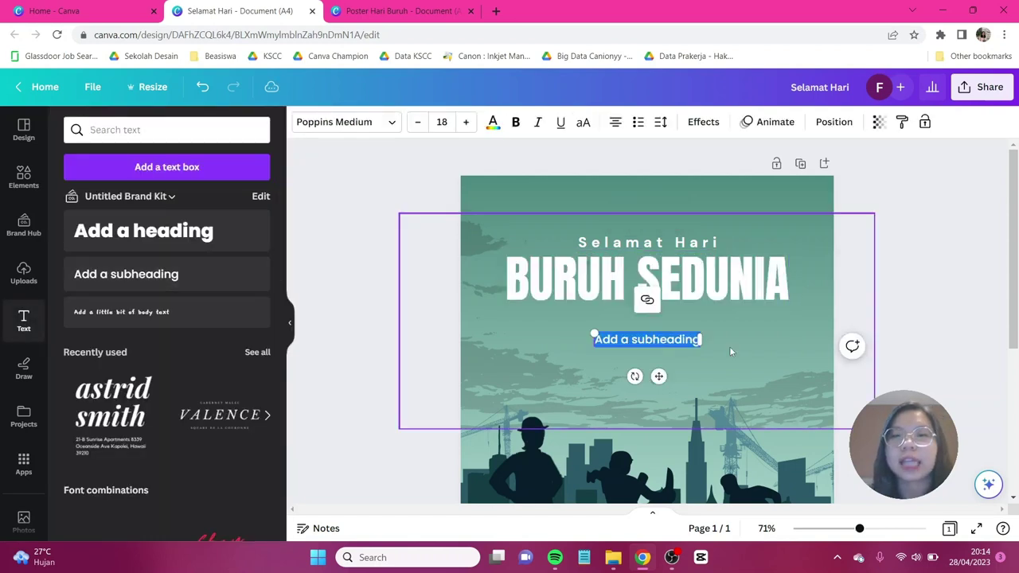
{"action": "key", "text": "Caps_Lock"}
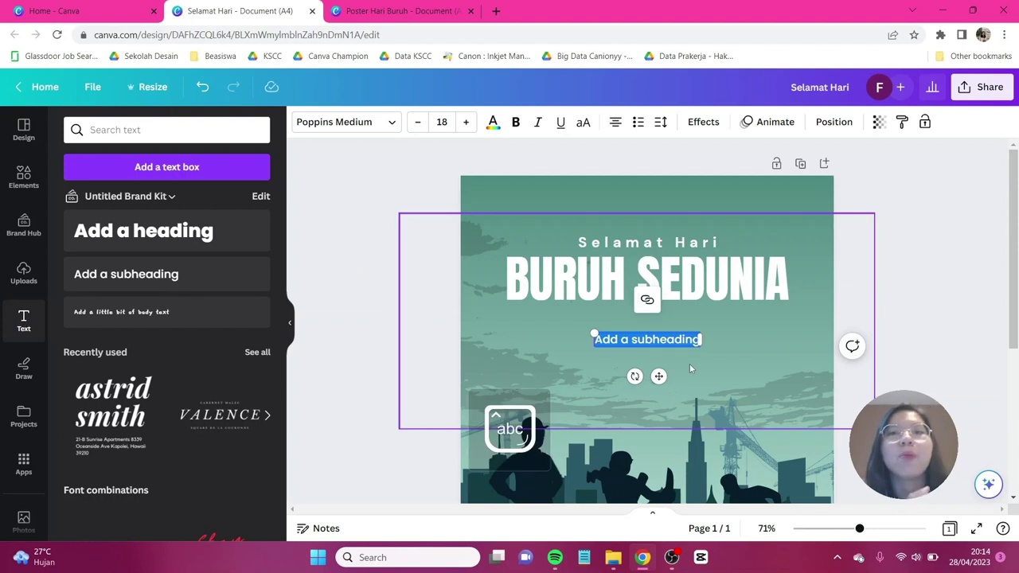
{"action": "type", "text": "1"}
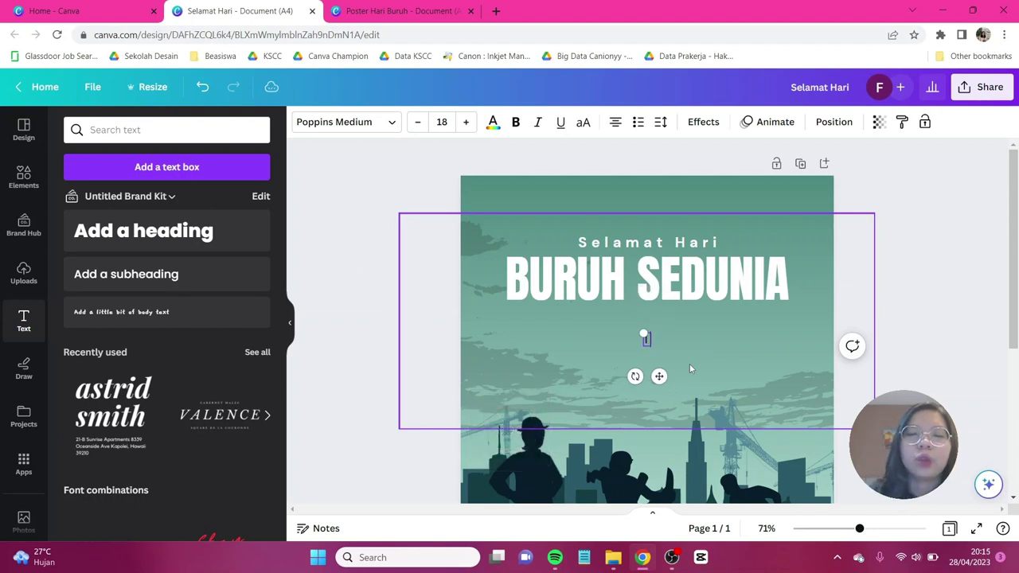
{"action": "key", "text": "Caps_Lock"}
{"action": "type", "text": "May"}
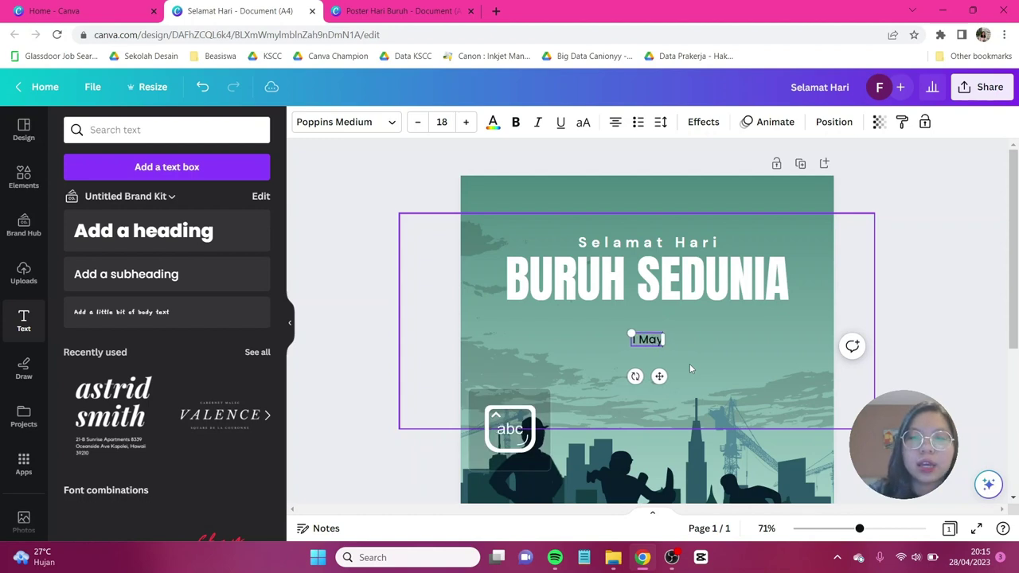
{"action": "type", "text": " 2023 -"}
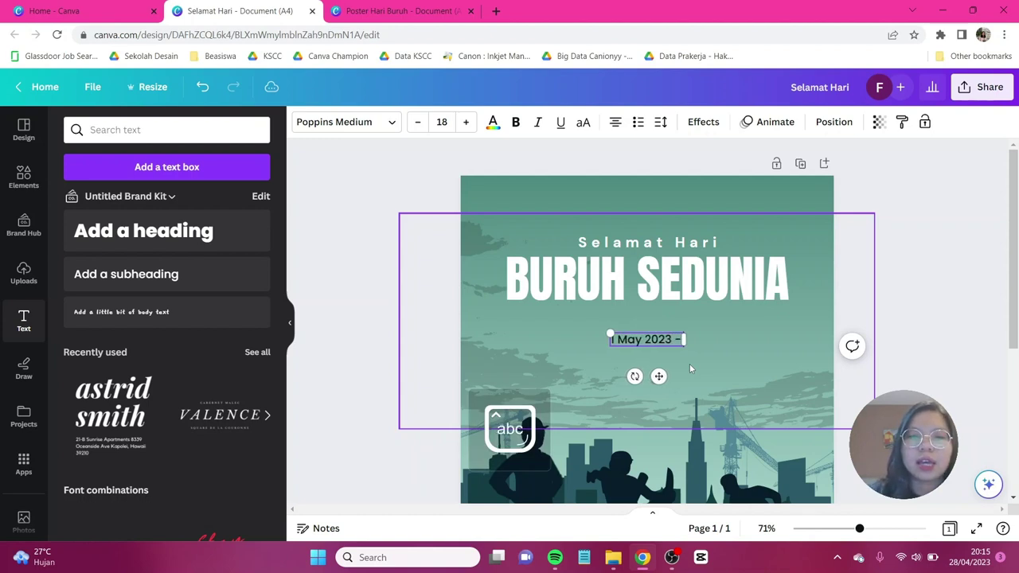
{"action": "type", "text": " #"}
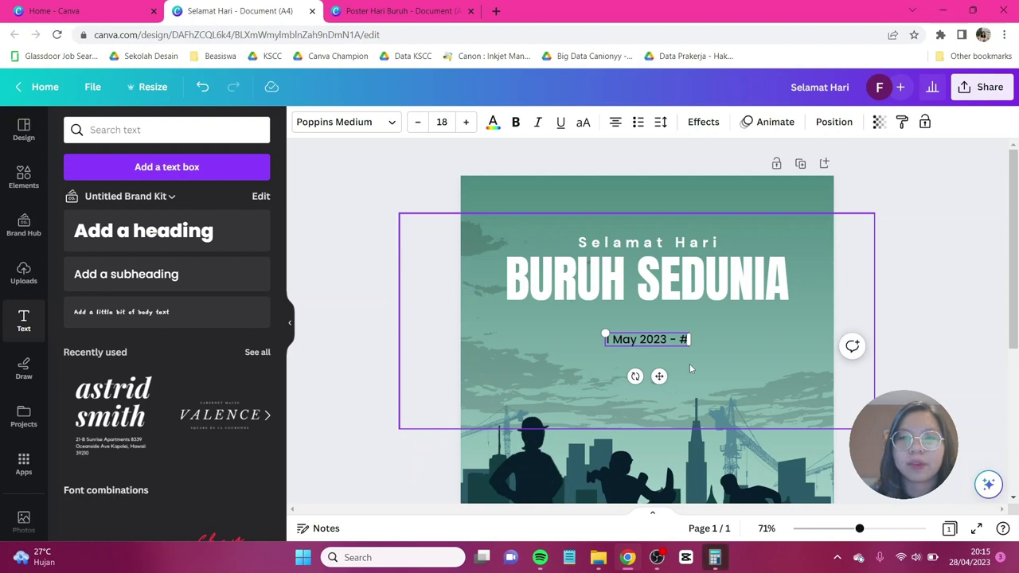
{"action": "key", "text": "Caps_Lock"}
{"action": "type", "text": "MAYDAY"}
- Format the "1 May 2023 - #MAYDAY" line as bold white text with letter spacing 42
{"action": "key", "text": "ctrl+a"}
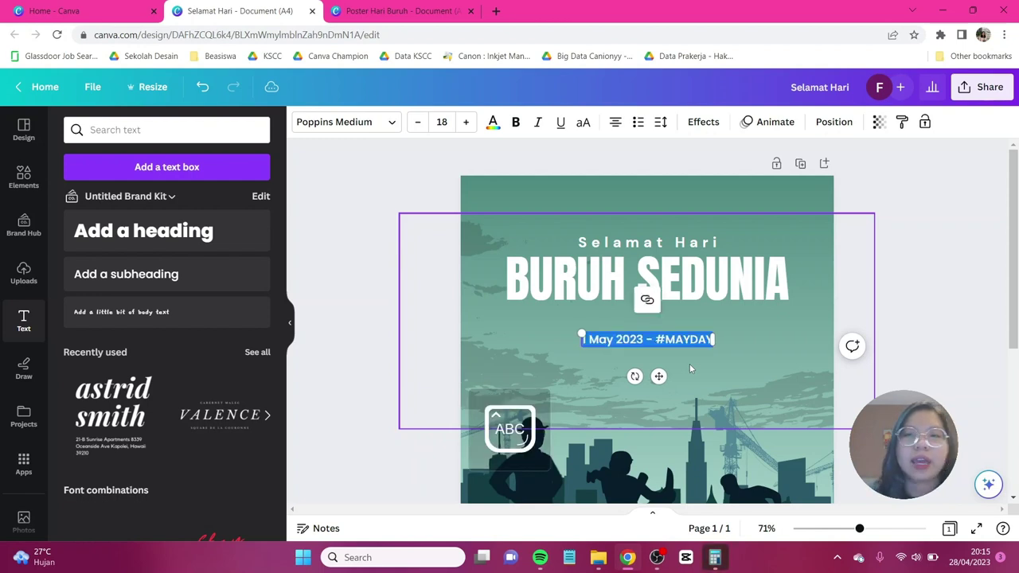
{"action": "left_click", "coordinate": [515, 121]}
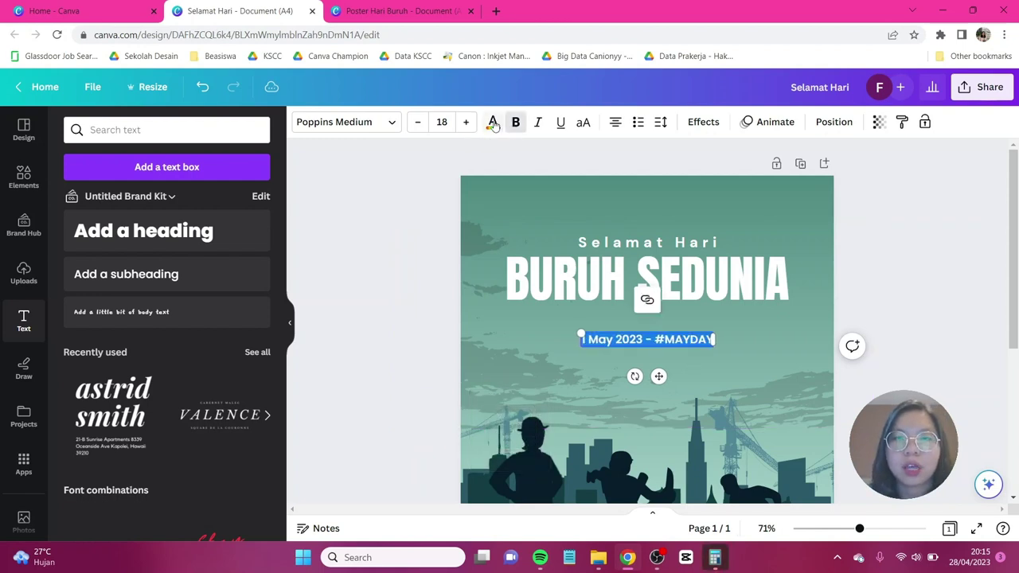
{"action": "left_click", "coordinate": [492, 123]}
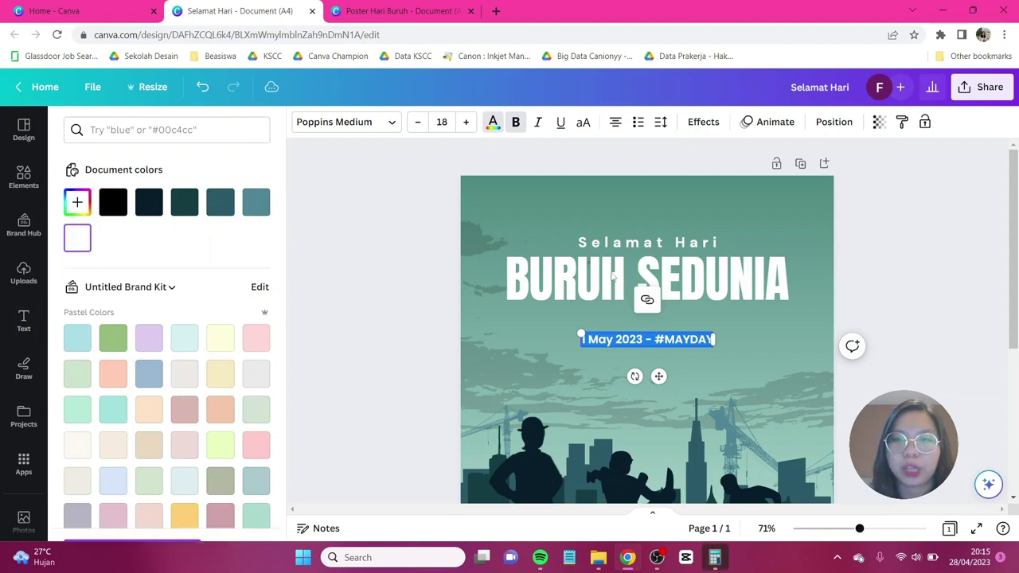
{"action": "left_click", "coordinate": [660, 124]}
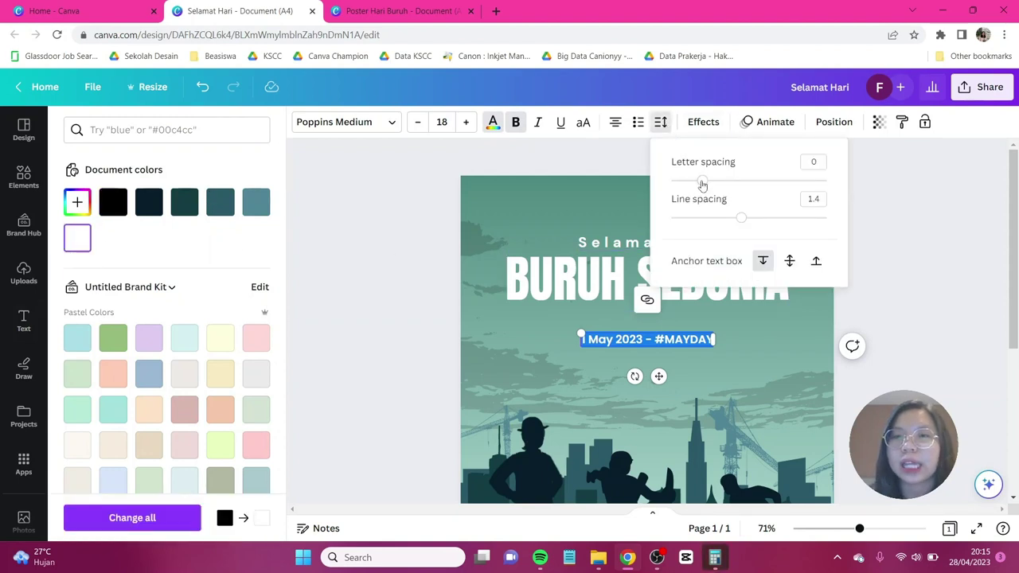
{"action": "left_click_drag", "start_coordinate": [702, 185], "coordinate": [710, 188]}
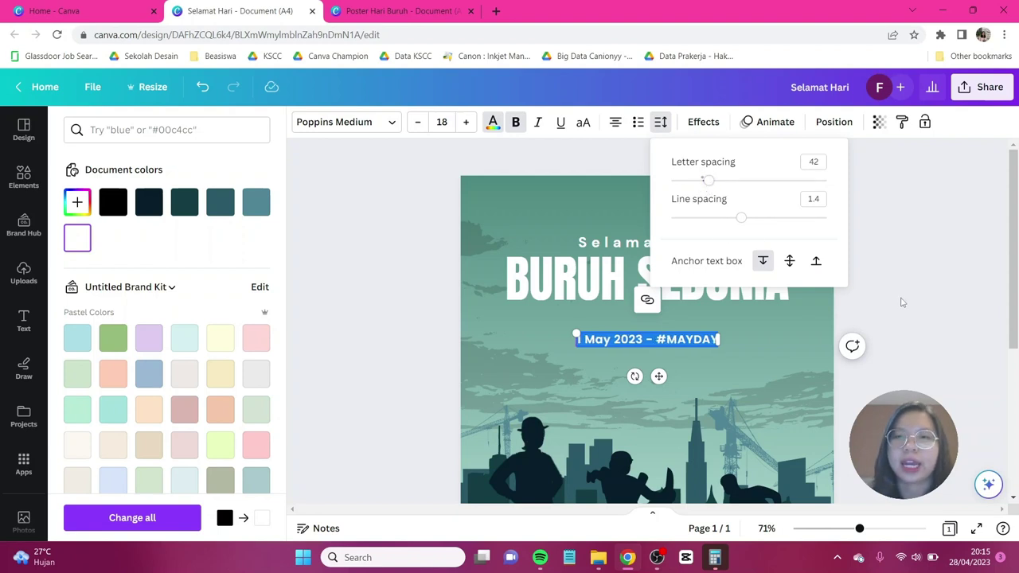
{"action": "left_click", "coordinate": [924, 284]}
- Place the date line directly beneath "BURUH SEDUNIA" and shift all three text lines slightly down together
{"action": "left_click_drag", "start_coordinate": [659, 375], "coordinate": [659, 353]}
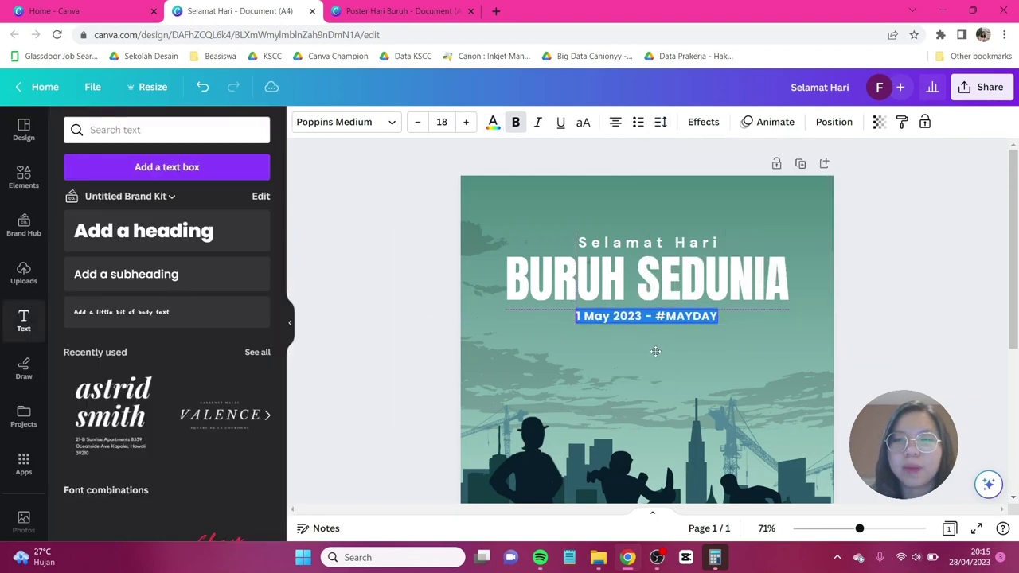
{"action": "left_click", "coordinate": [665, 277], "text": "shift"}
{"action": "left_click", "coordinate": [668, 242], "text": "shift"}
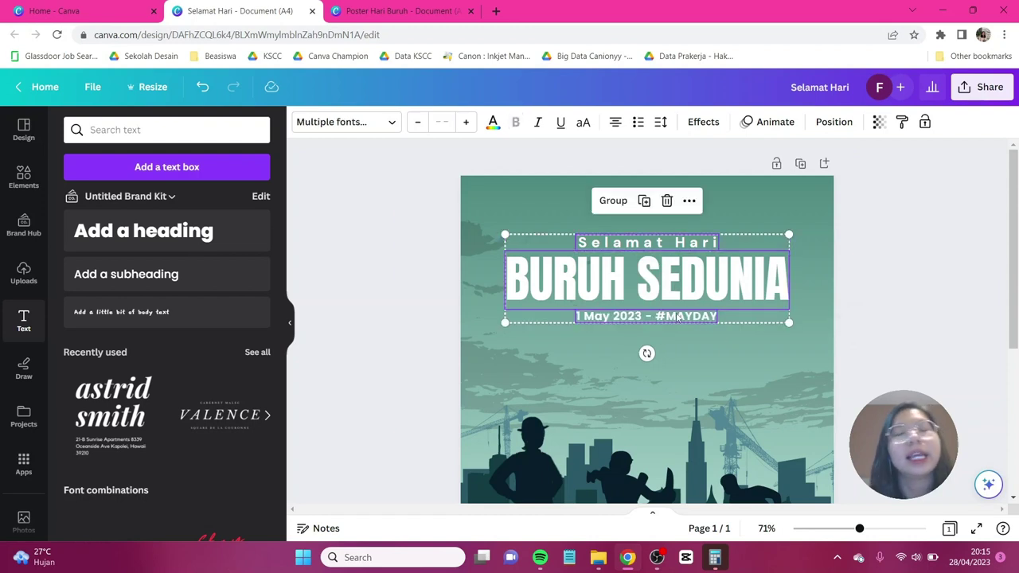
{"action": "left_click_drag", "start_coordinate": [676, 275], "coordinate": [676, 278]}
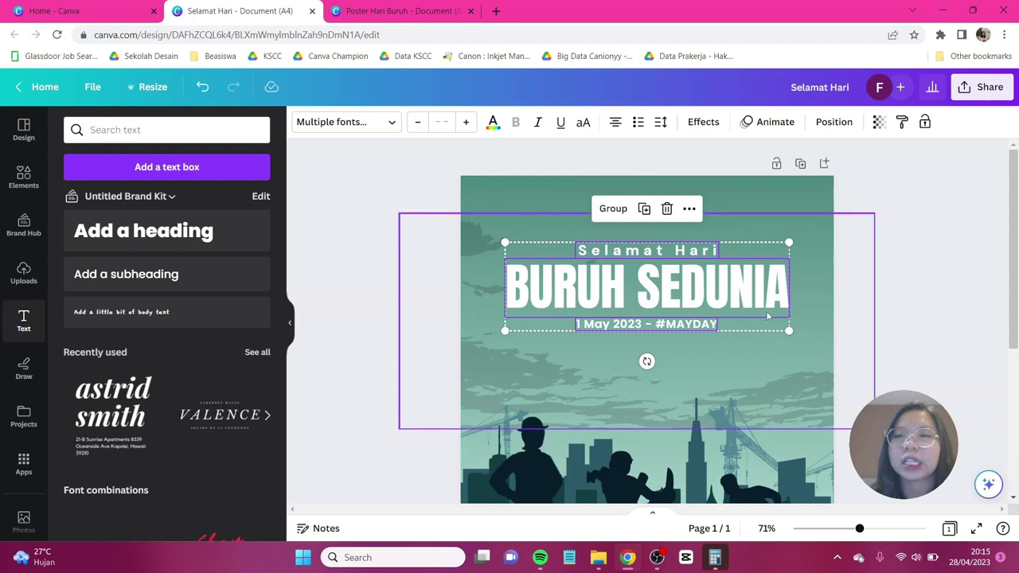
- Move the three greeting text lines slightly up together on the poster
{"action": "left_click_drag", "start_coordinate": [755, 297], "coordinate": [760, 288]}
{"action": "scroll", "coordinate": [802, 261], "scroll_direction": "down", "scroll_amount": 3}
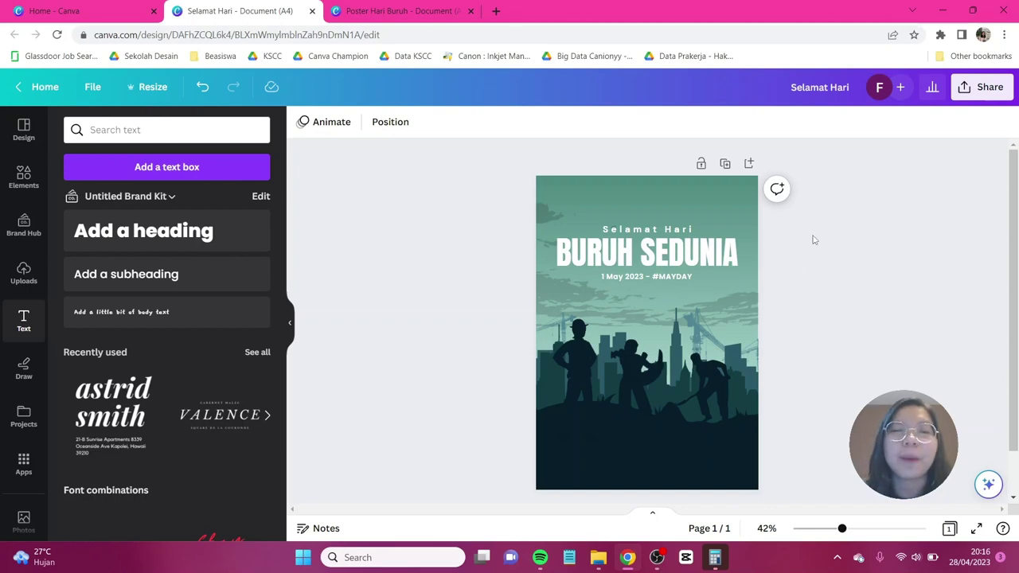
- Search the graphics for "SUN RAY" and place the glowing starburst in the poster's upper-right sky, above the end of "BURUH SEDUNIA"
{"action": "left_click", "coordinate": [24, 176]}
{"action": "left_click", "coordinate": [135, 127]}
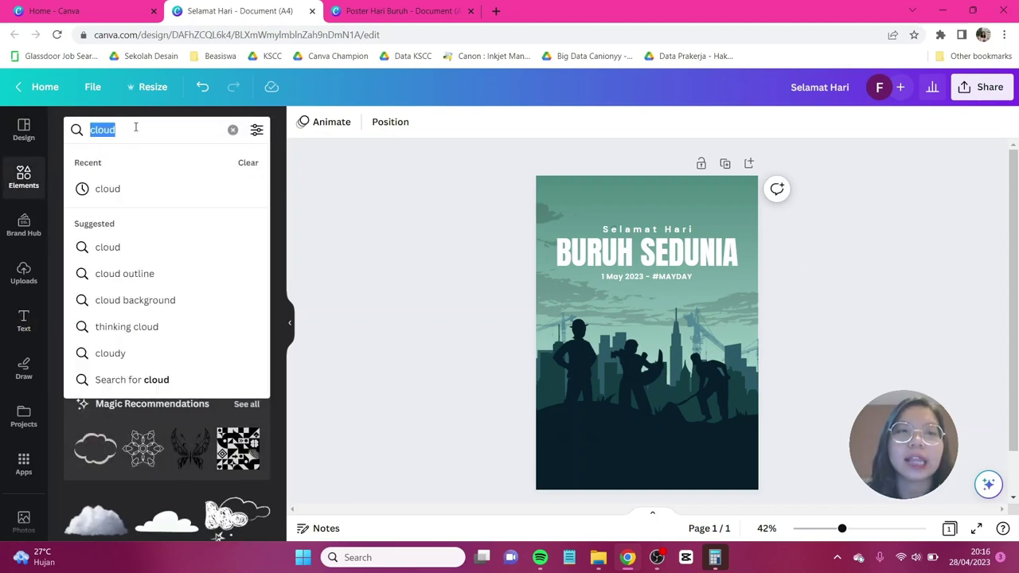
{"action": "type", "text": "SUN RAY"}
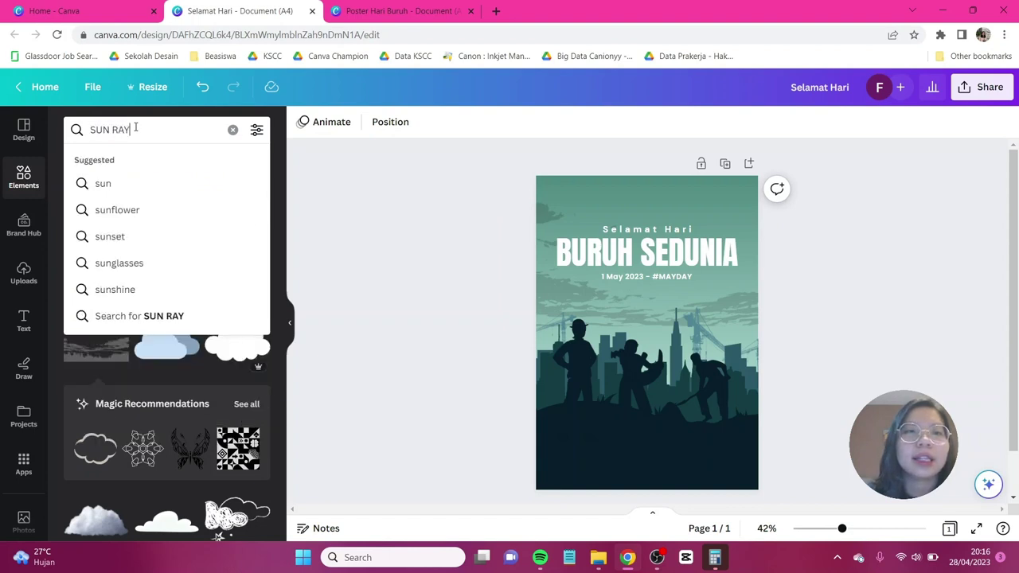
{"action": "key", "text": "Return"}
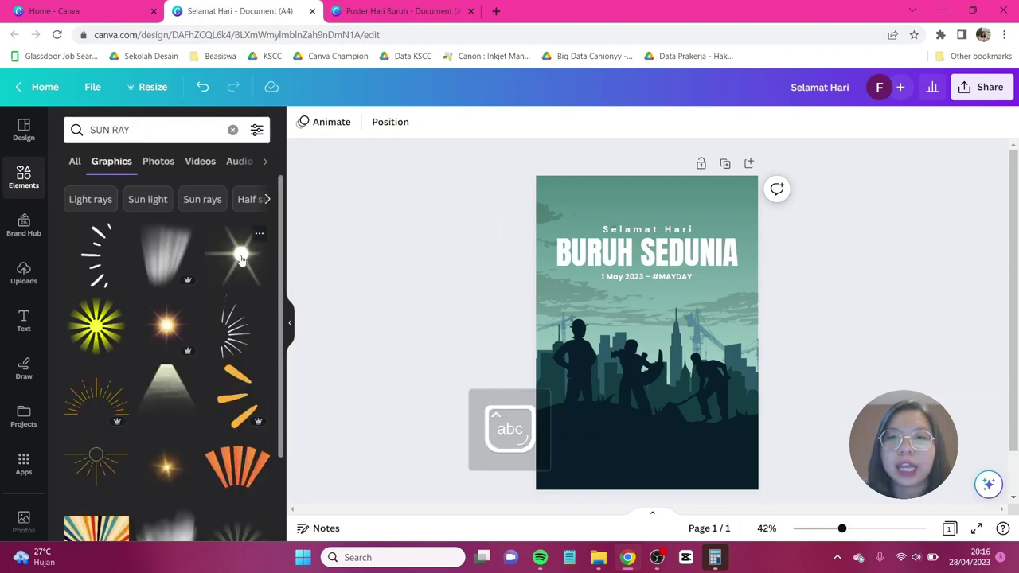
{"action": "left_click", "coordinate": [241, 259]}
{"action": "left_click_drag", "start_coordinate": [785, 307], "coordinate": [721, 212]}
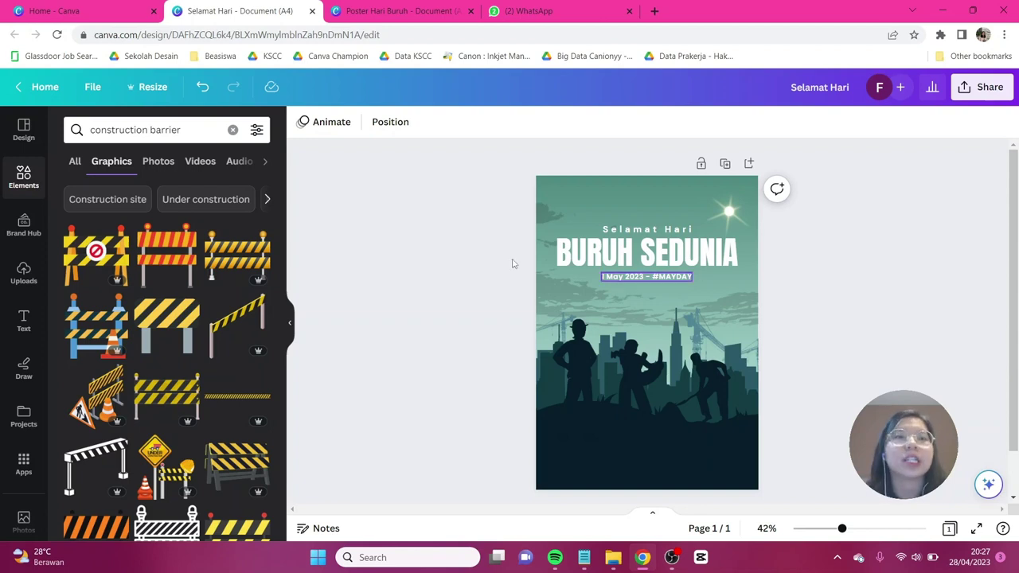
- Add two red-and-yellow construction barriers along the poster's bottom edge: a larger one at the lower left, a smaller one cropped by the right edge
{"action": "left_click", "coordinate": [180, 261]}
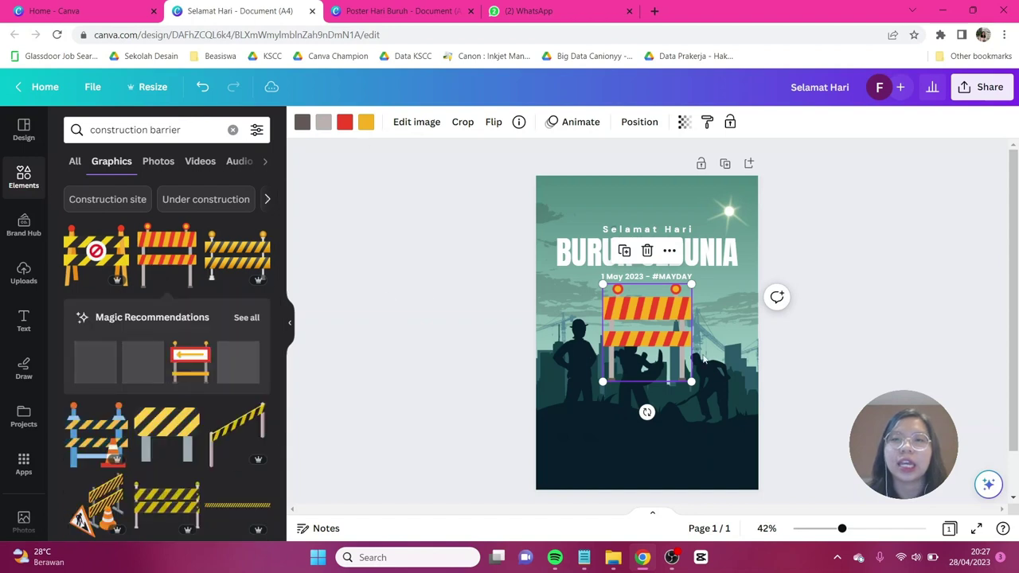
{"action": "left_click_drag", "start_coordinate": [661, 325], "coordinate": [611, 378]}
{"action": "left_click_drag", "start_coordinate": [648, 340], "coordinate": [780, 387]}
{"action": "left_click", "coordinate": [863, 324]}
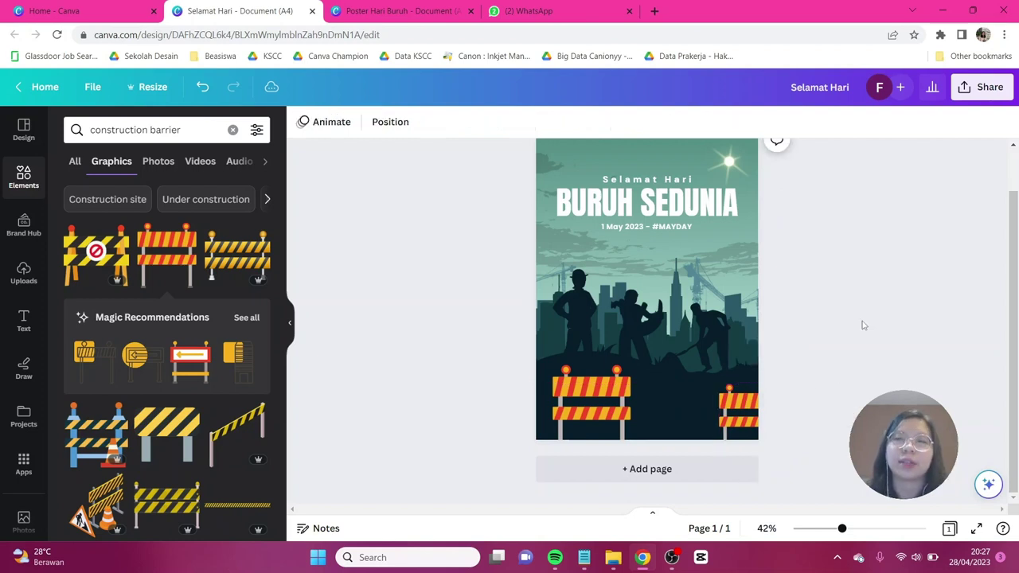
{"action": "scroll", "coordinate": [863, 325], "scroll_direction": "up", "scroll_amount": 1}
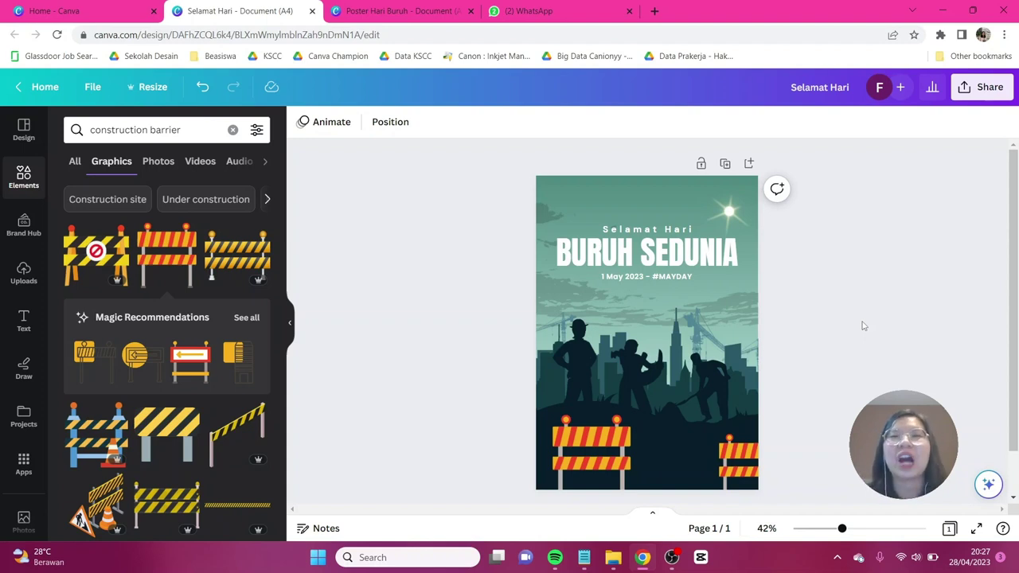
- Review the poster's download settings with PDF Print as the file type, including its colour profile options, and close them without downloading
{"action": "left_click", "coordinate": [983, 87]}
{"action": "scroll", "coordinate": [947, 316], "scroll_direction": "down", "scroll_amount": 1}
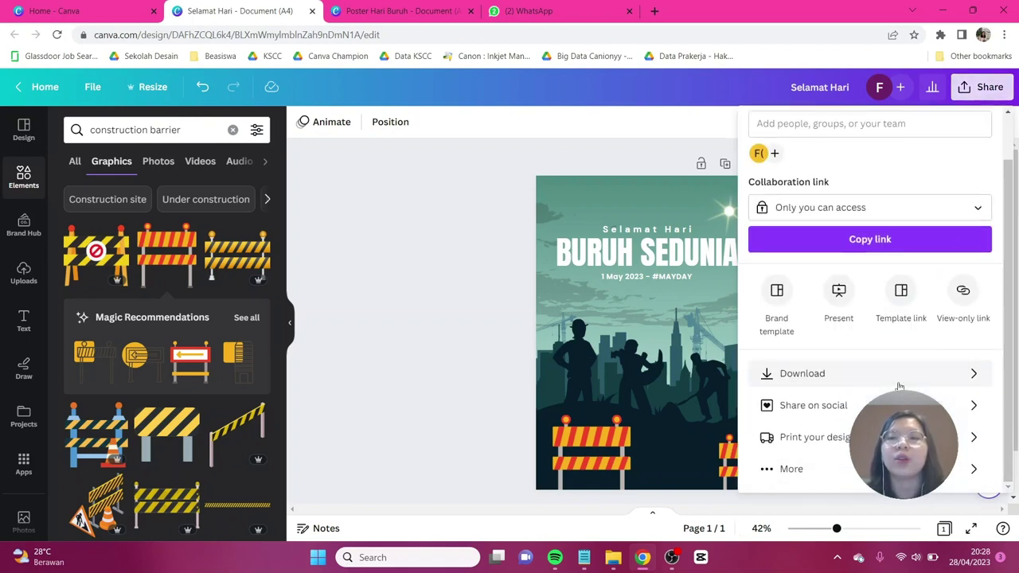
{"action": "left_click", "coordinate": [915, 372]}
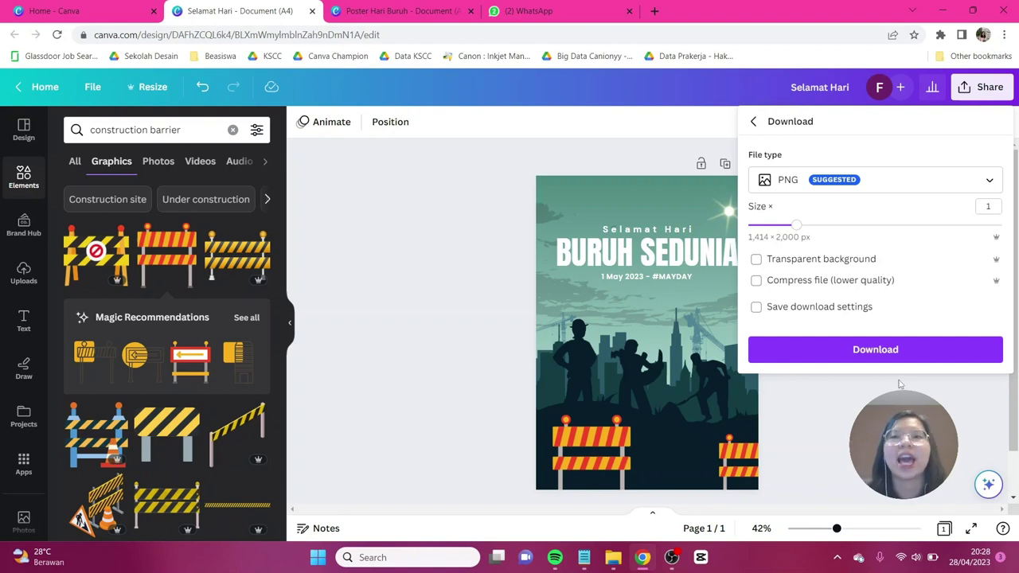
{"action": "left_click", "coordinate": [860, 191]}
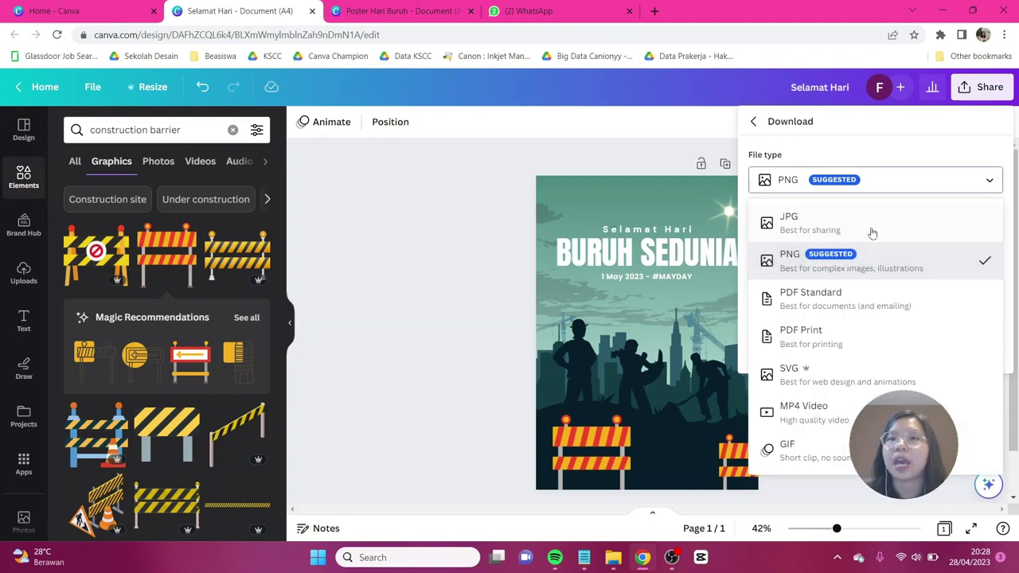
{"action": "left_click", "coordinate": [865, 346]}
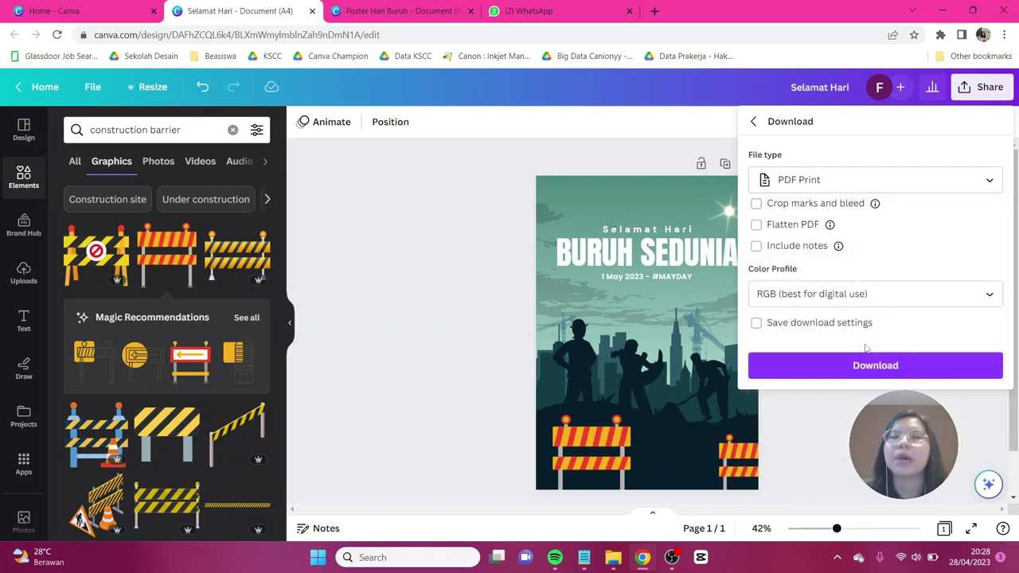
{"action": "left_click", "coordinate": [868, 298]}
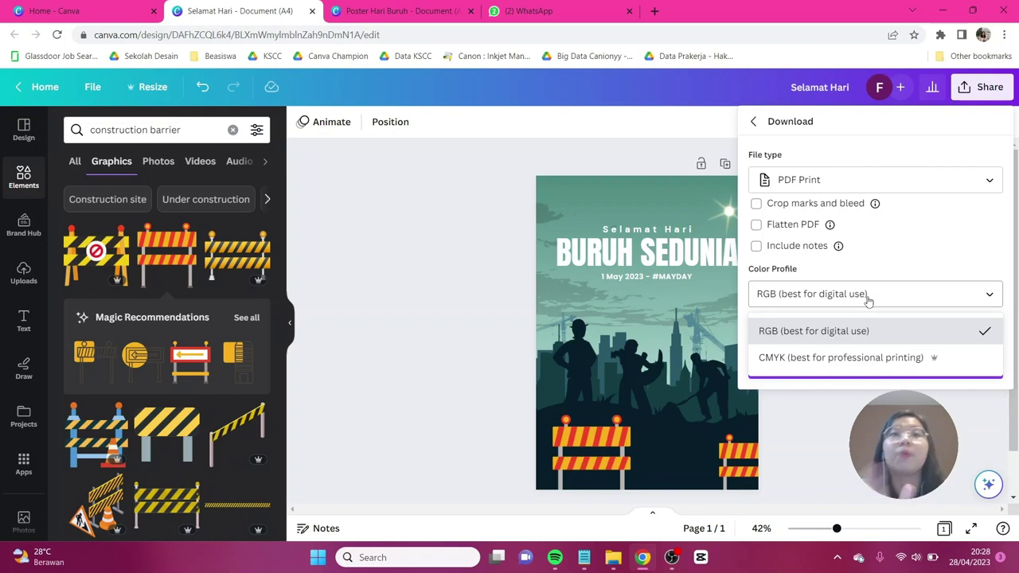
{"action": "key", "text": "Escape"}
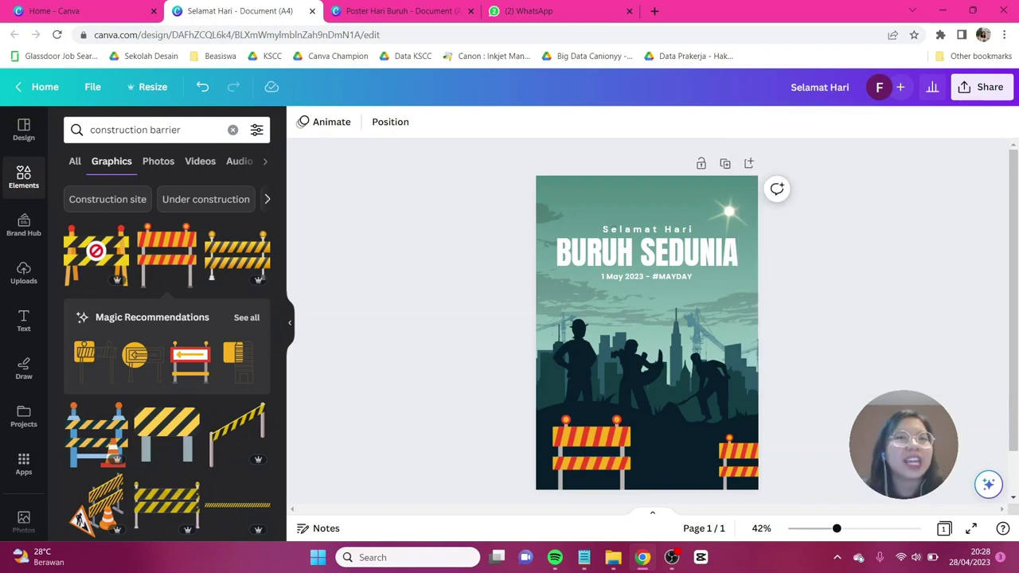